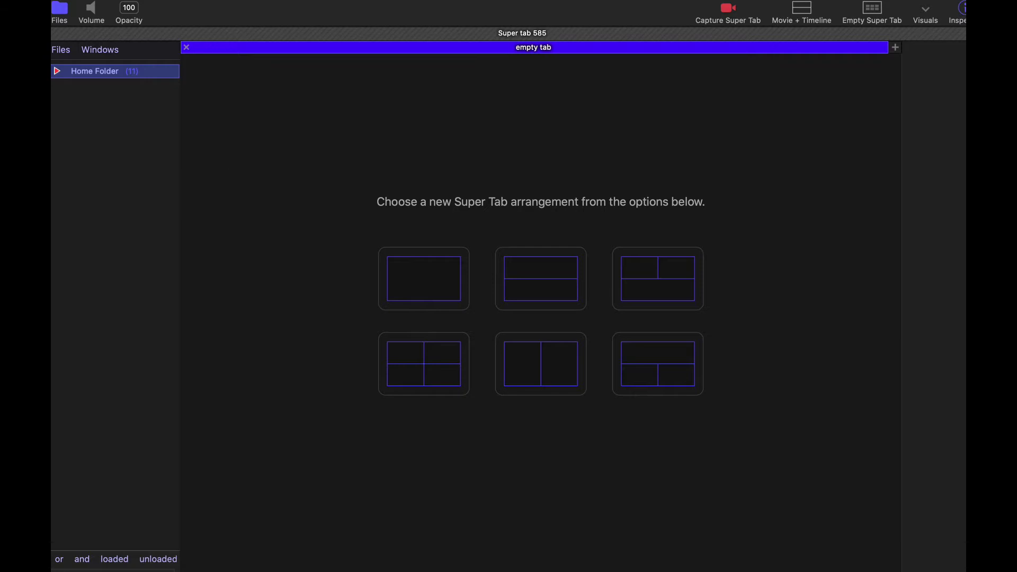
Switch to Finder and open the PL folder on the 500GB drive to view its vaults
{"action": "key", "text": "super+Tab"}
{"action": "scroll", "coordinate": [204, 305], "scroll_direction": "down", "scroll_amount": 5}
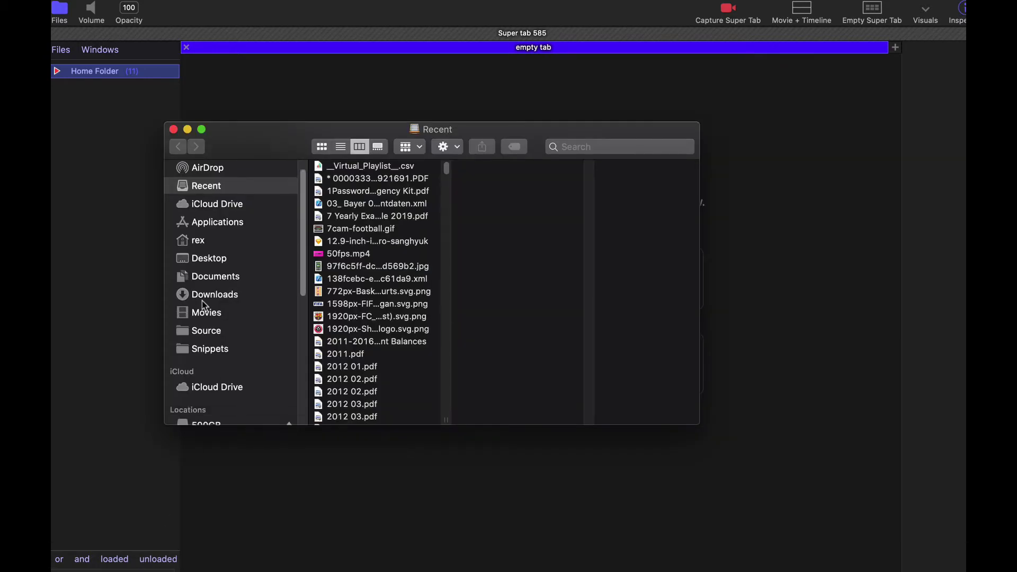
{"action": "scroll", "coordinate": [205, 306], "scroll_direction": "down", "scroll_amount": 2}
{"action": "left_click", "coordinate": [208, 320]}
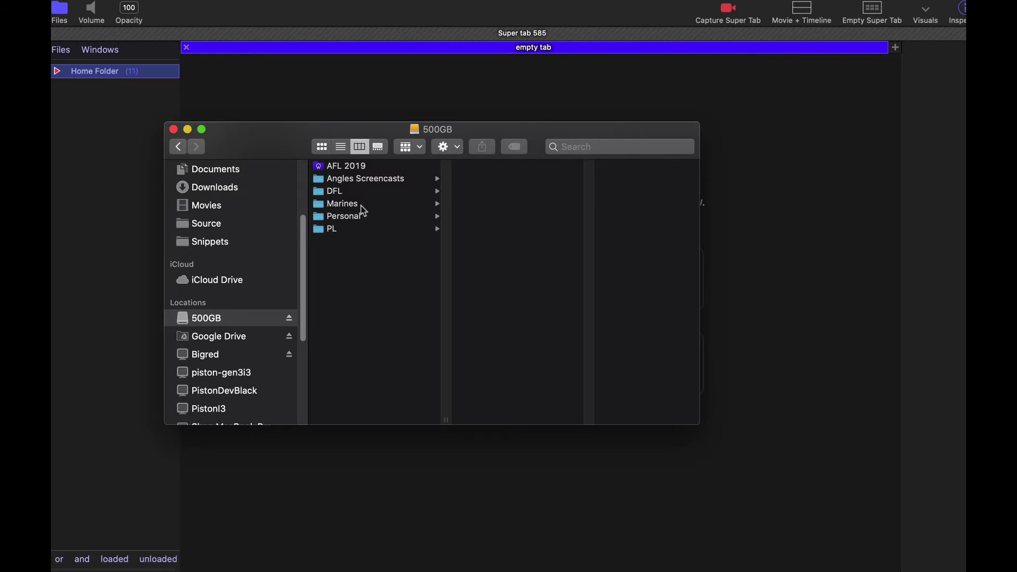
{"action": "left_click", "coordinate": [359, 231]}
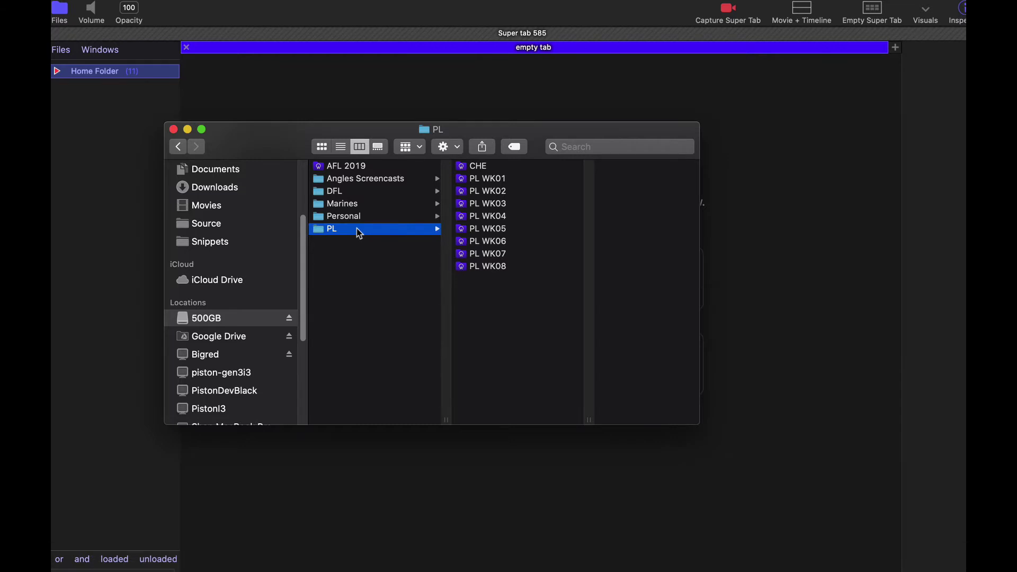
Examine the file system format in the 500GB drive's info, and close the info window
{"action": "left_click", "coordinate": [241, 319]}
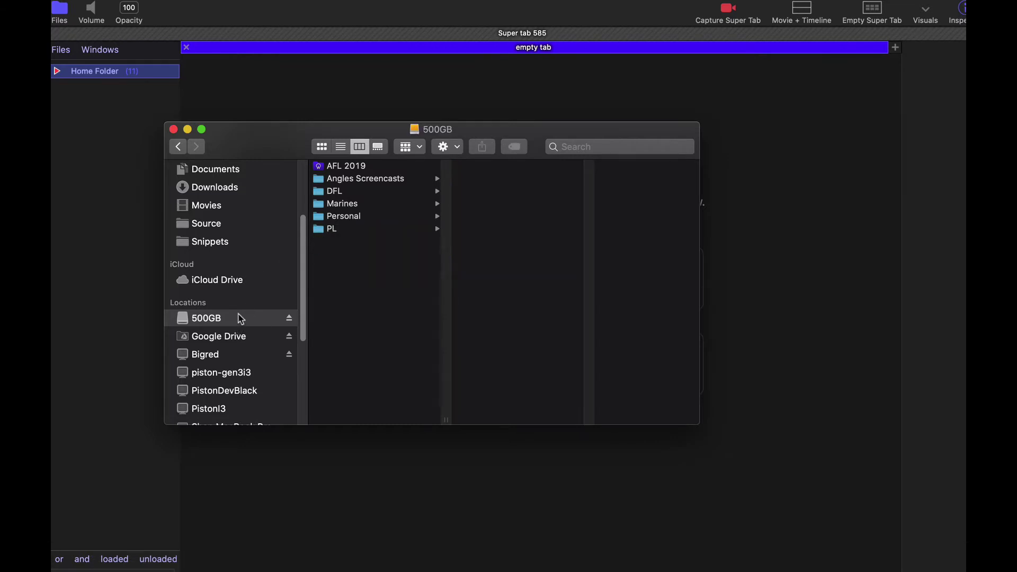
{"action": "key", "text": "super+i"}
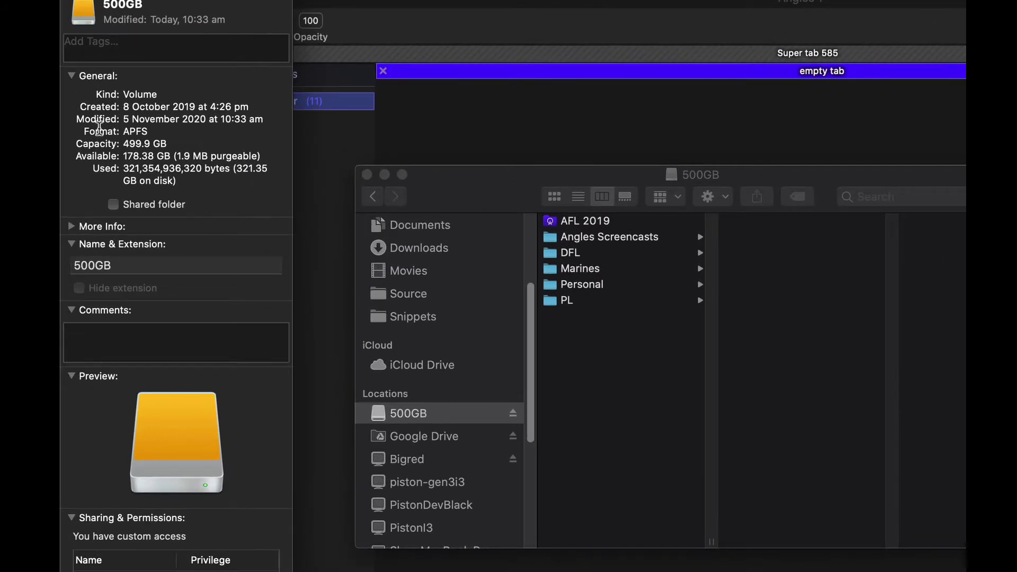
{"action": "left_click_drag", "start_coordinate": [99, 128], "coordinate": [164, 127]}
{"action": "key", "text": "super+w"}
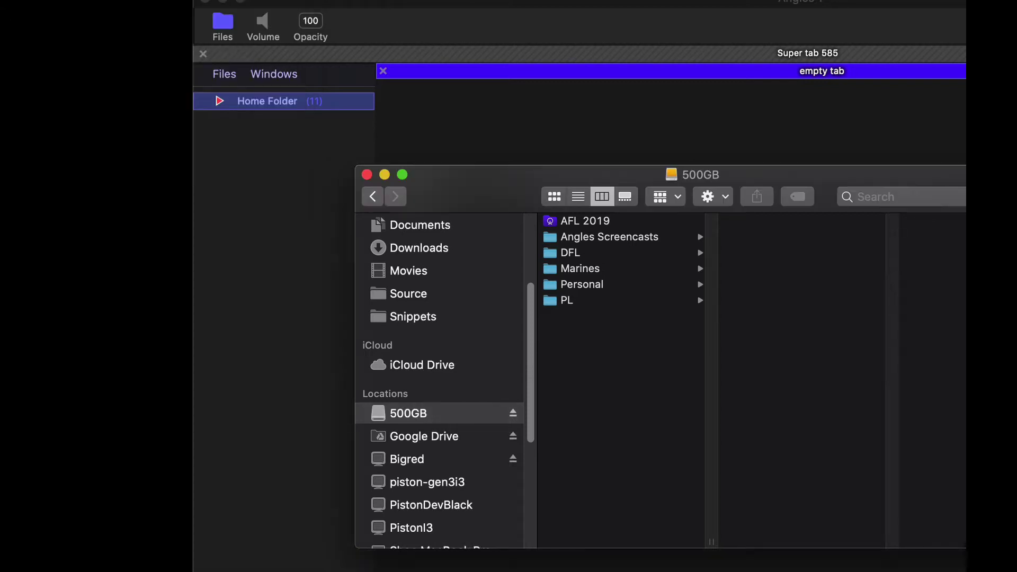
Delete the existing CHE vault from the PL folder on the 500GB drive
{"action": "left_click", "coordinate": [613, 298]}
{"action": "right_click", "coordinate": [755, 221]}
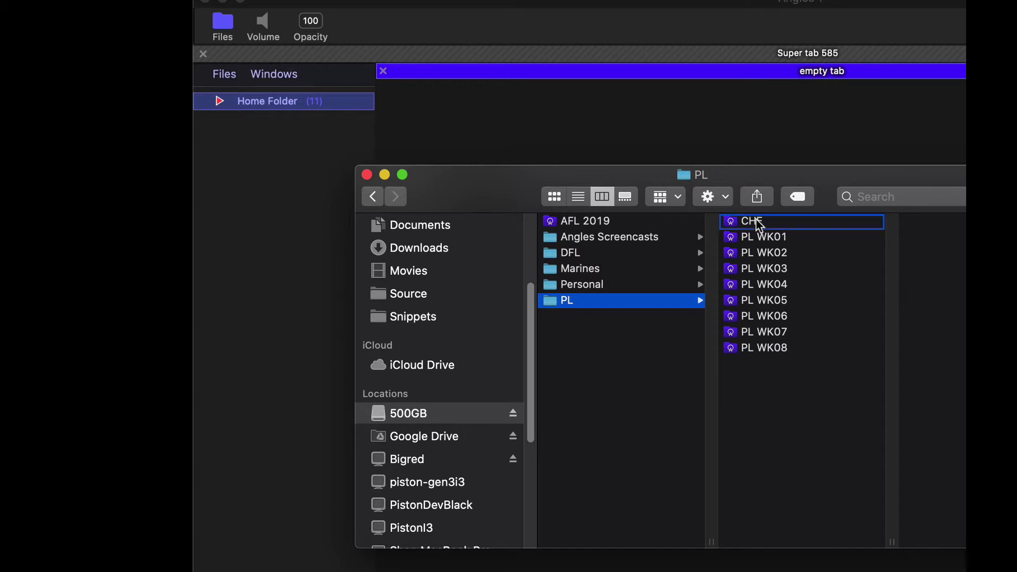
{"action": "left_click", "coordinate": [838, 289]}
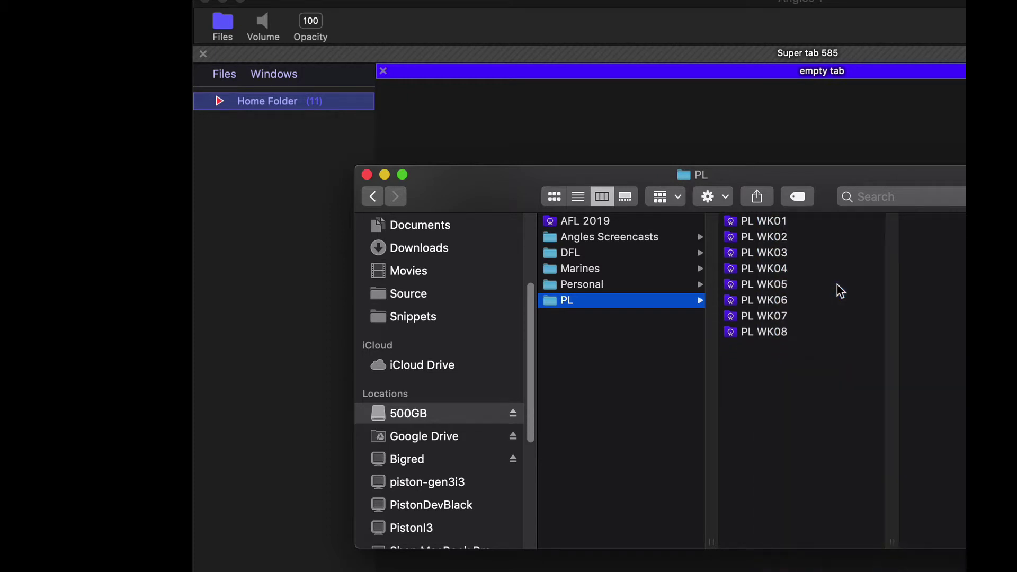
Check the available space in the 500GB drive's info, and close the info window
{"action": "left_click", "coordinate": [454, 419]}
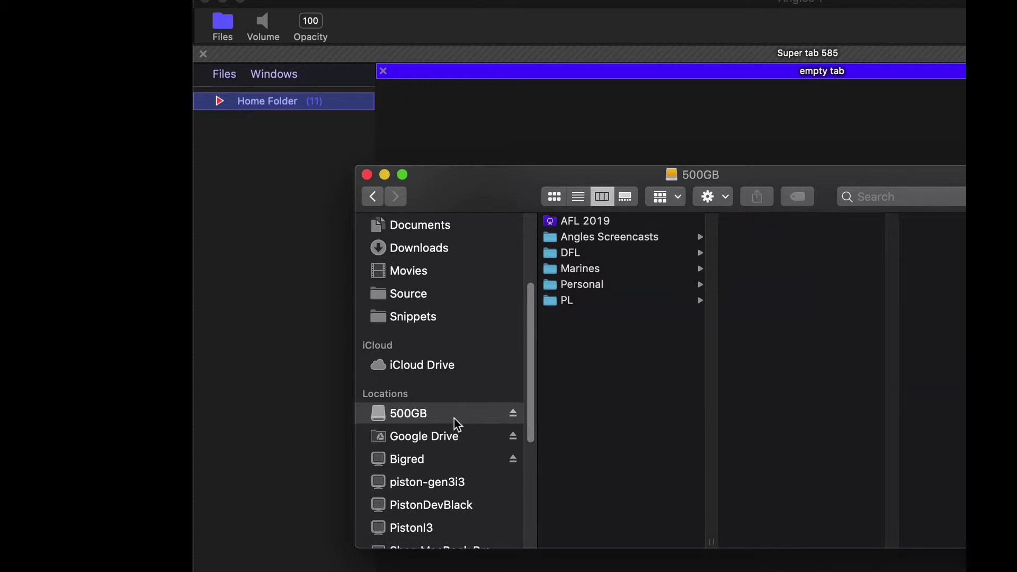
{"action": "key", "text": "super+i"}
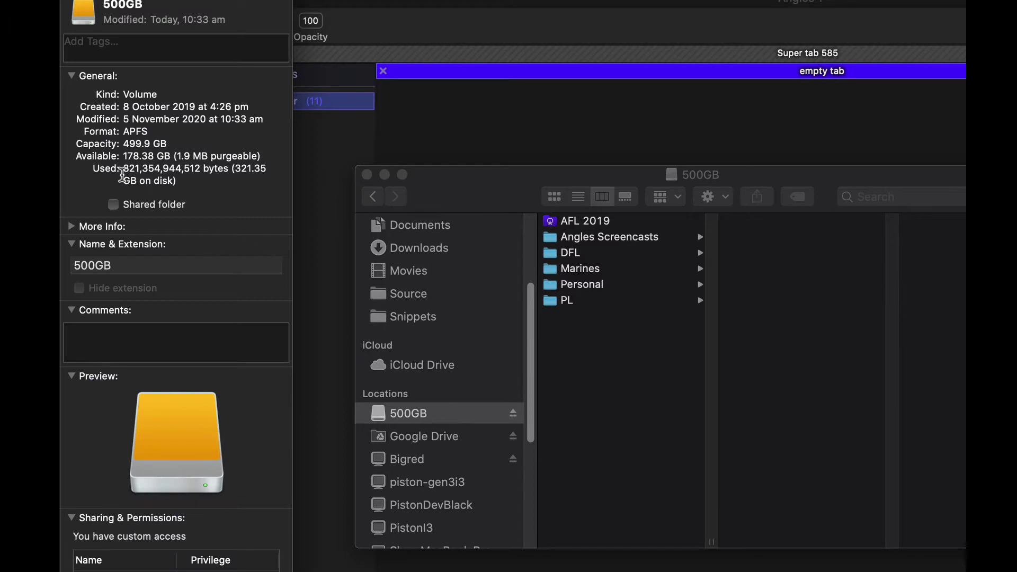
{"action": "left_click_drag", "start_coordinate": [131, 159], "coordinate": [161, 157]}
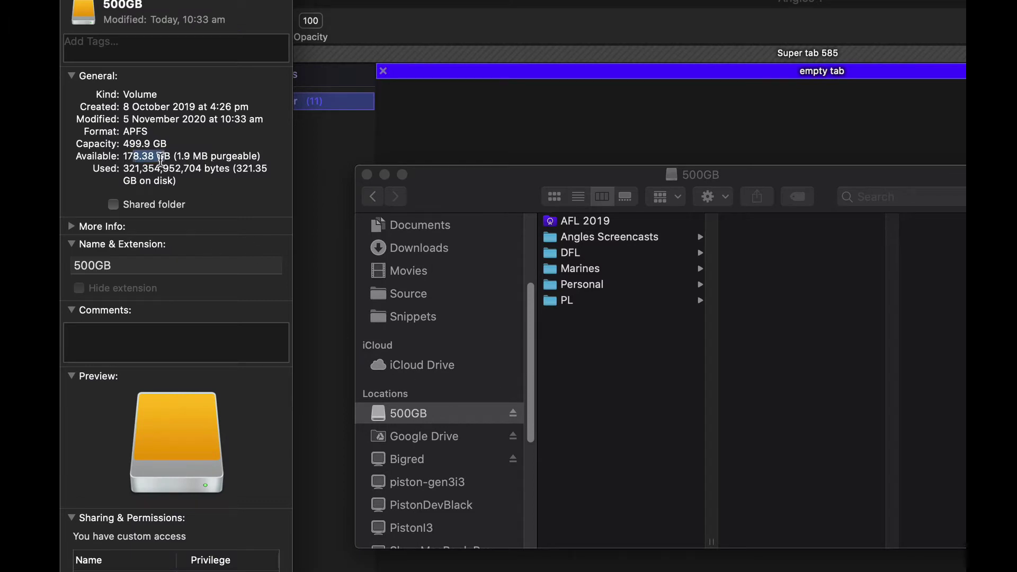
{"action": "left_click", "coordinate": [71, 1]}
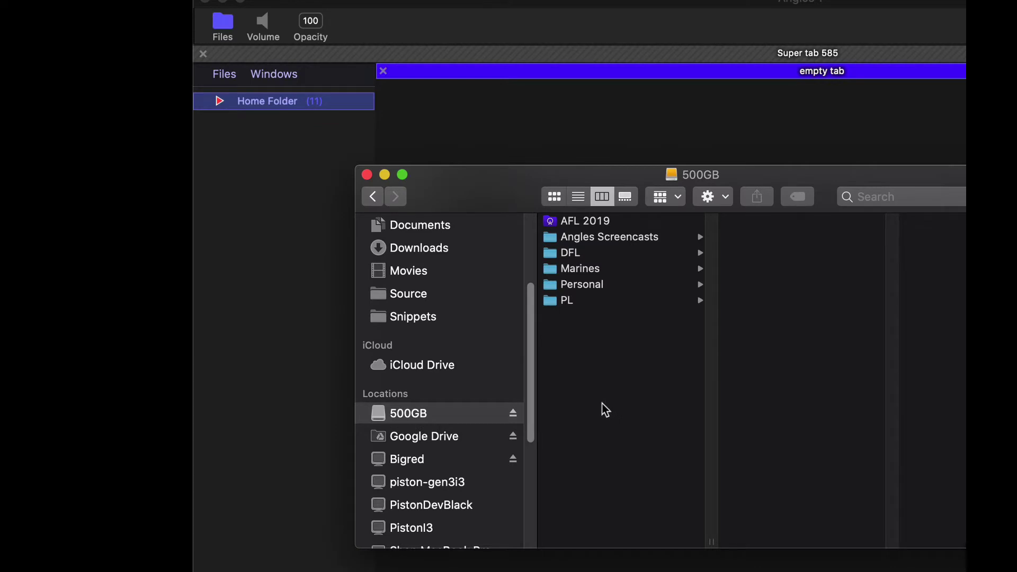
Load the vaults PL WK01 through PL WK08 from the PL folder into the Angles file list
{"action": "left_click", "coordinate": [631, 299]}
{"action": "left_click", "coordinate": [787, 222]}
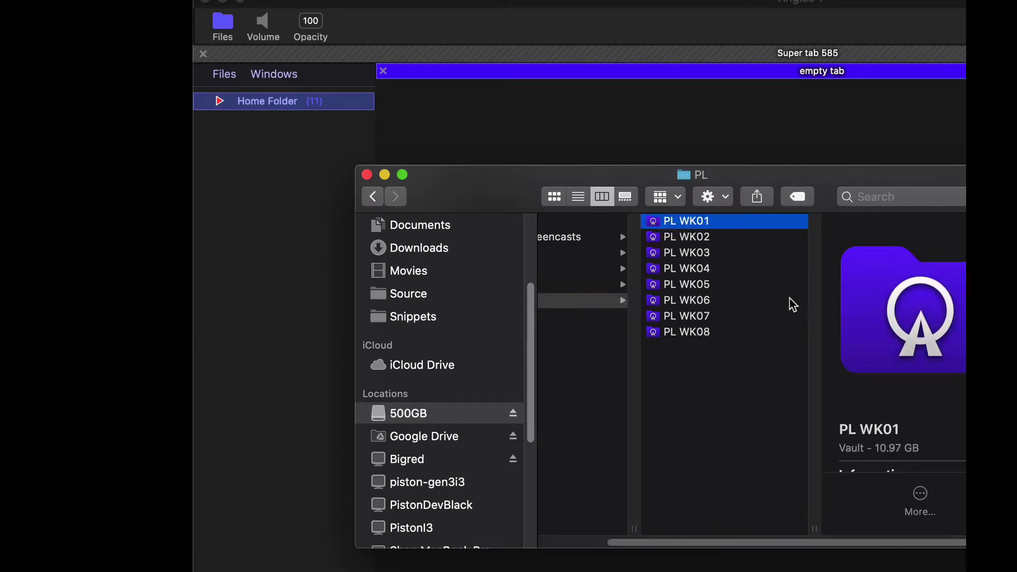
{"action": "left_click", "coordinate": [708, 327], "text": "shift"}
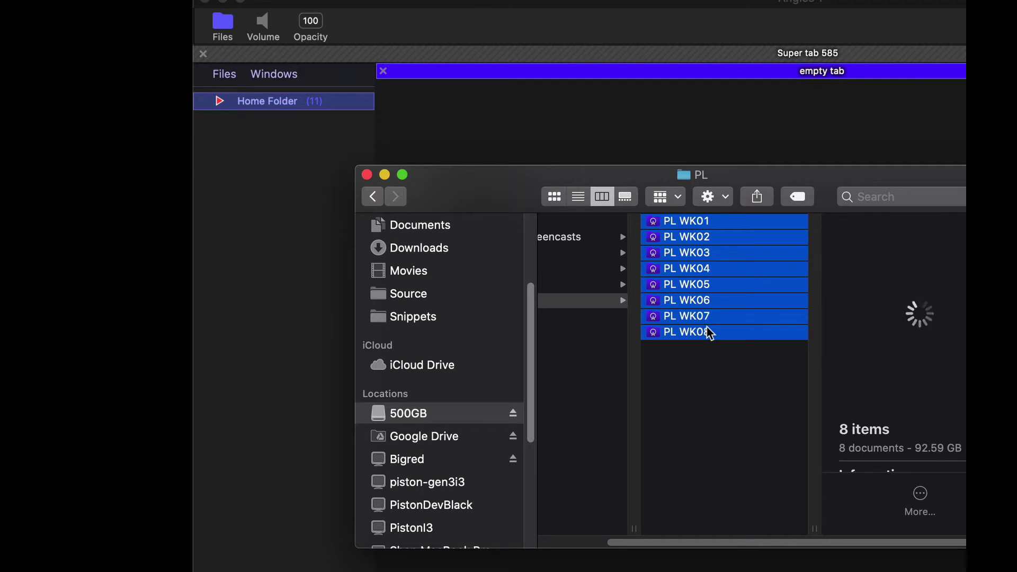
{"action": "key", "text": "super+Tab"}
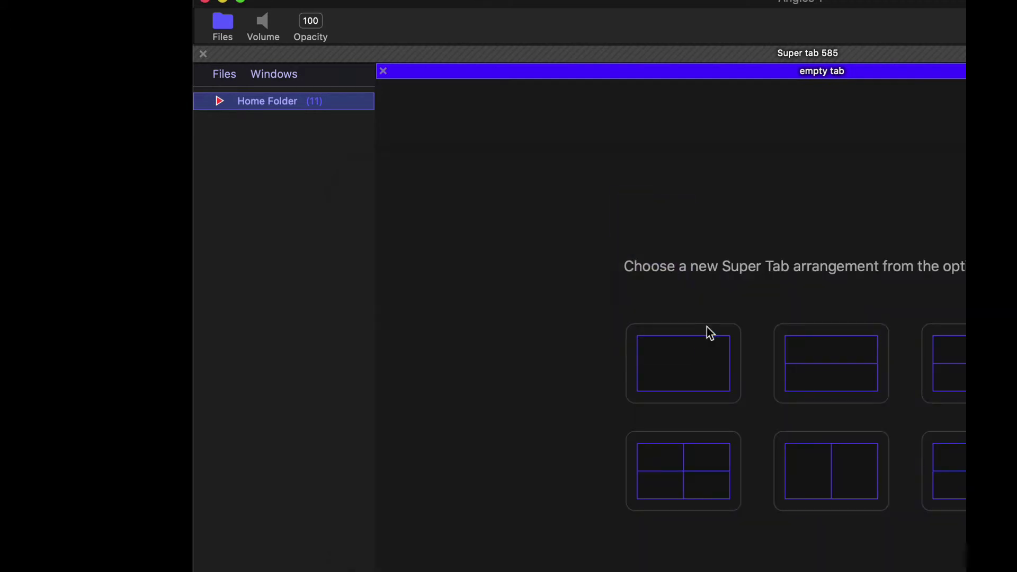
{"action": "left_click_drag", "start_coordinate": [707, 327], "coordinate": [298, 256]}
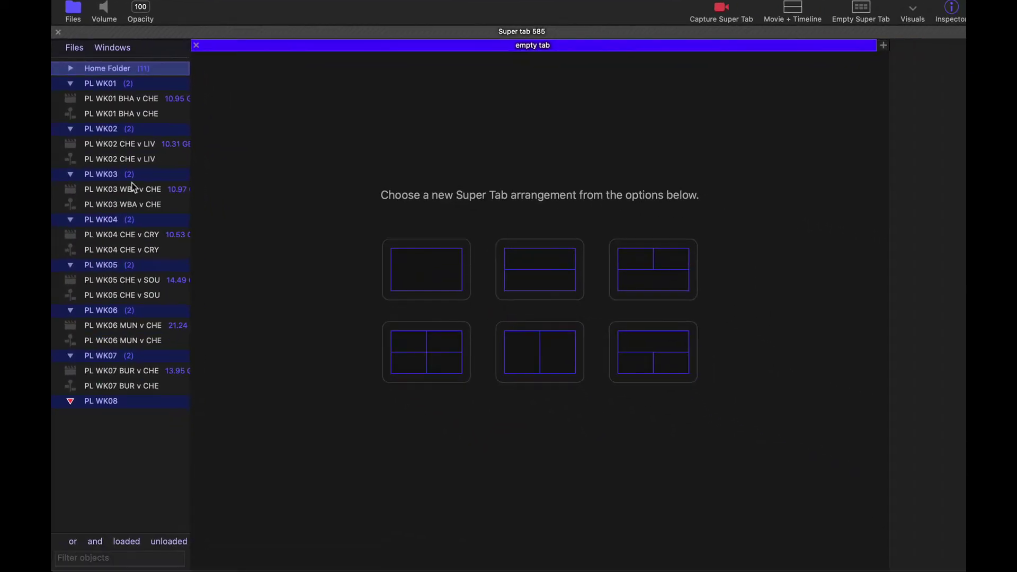
Create a new Angles folder named CHE inside the PL folder on the 500GB drive
{"action": "left_click", "coordinate": [81, 472]}
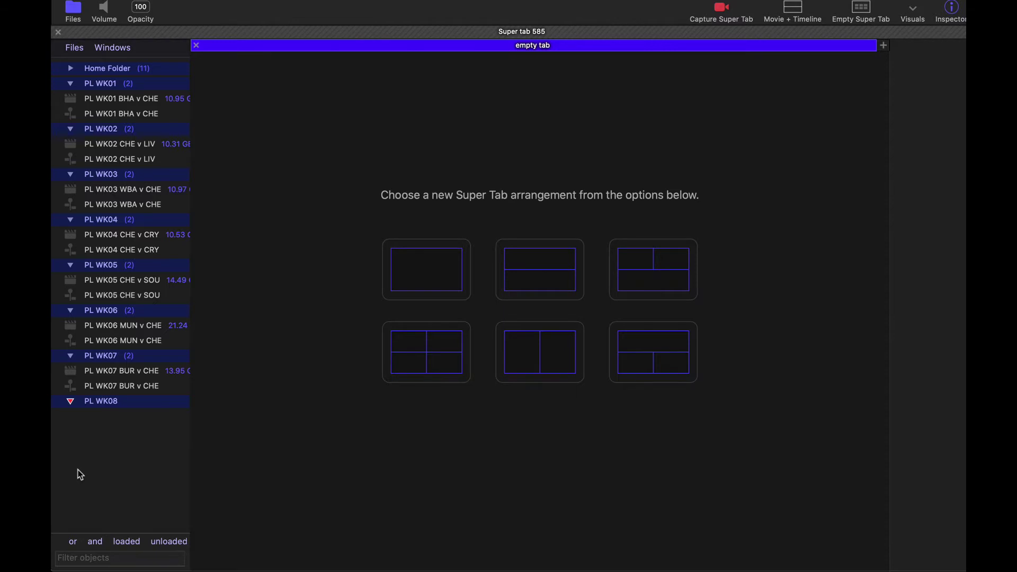
{"action": "right_click", "coordinate": [81, 472]}
{"action": "left_click", "coordinate": [182, 453]}
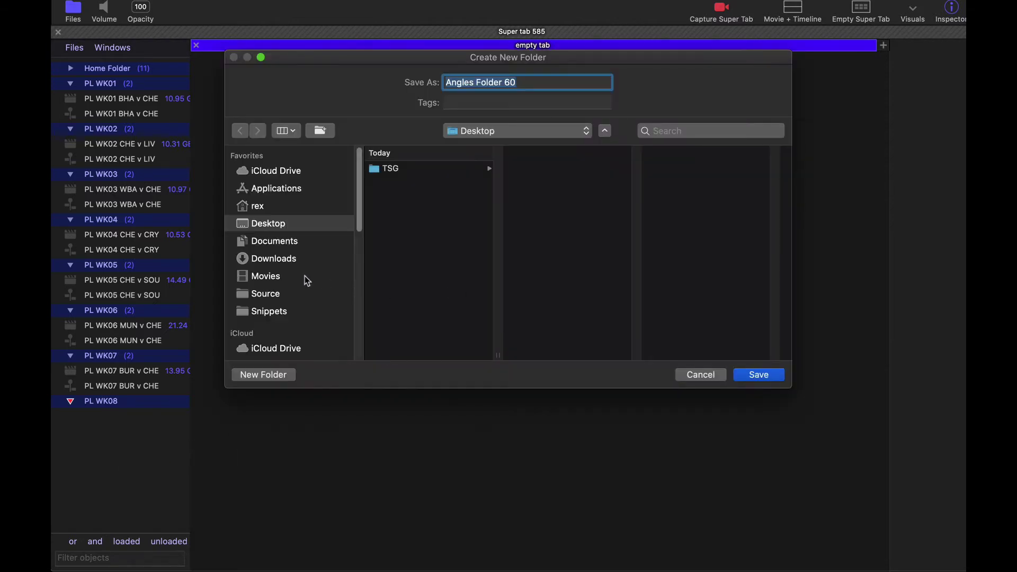
{"action": "scroll", "coordinate": [304, 276], "scroll_direction": "down", "scroll_amount": 3}
{"action": "left_click", "coordinate": [281, 339]}
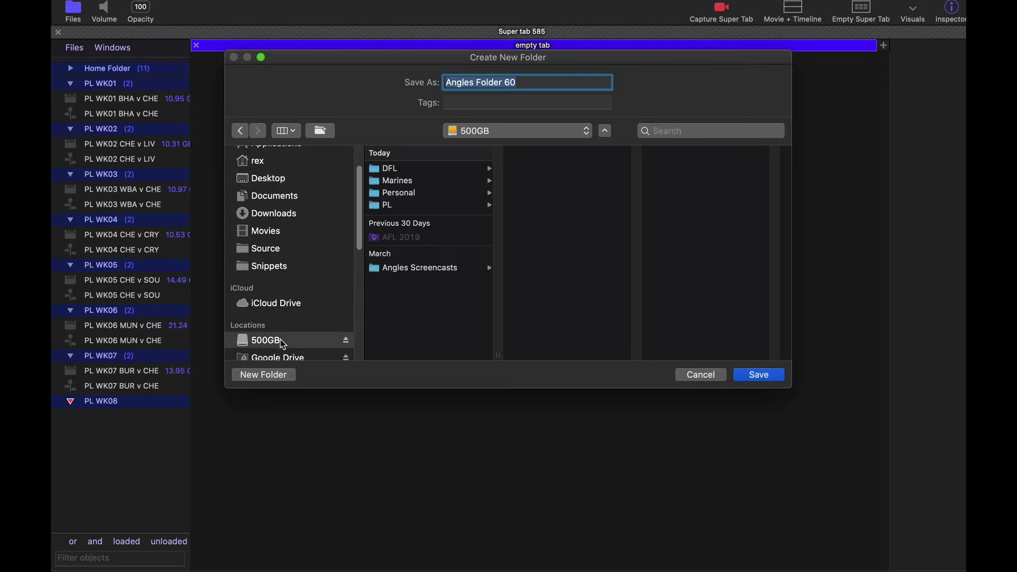
{"action": "left_click", "coordinate": [439, 204]}
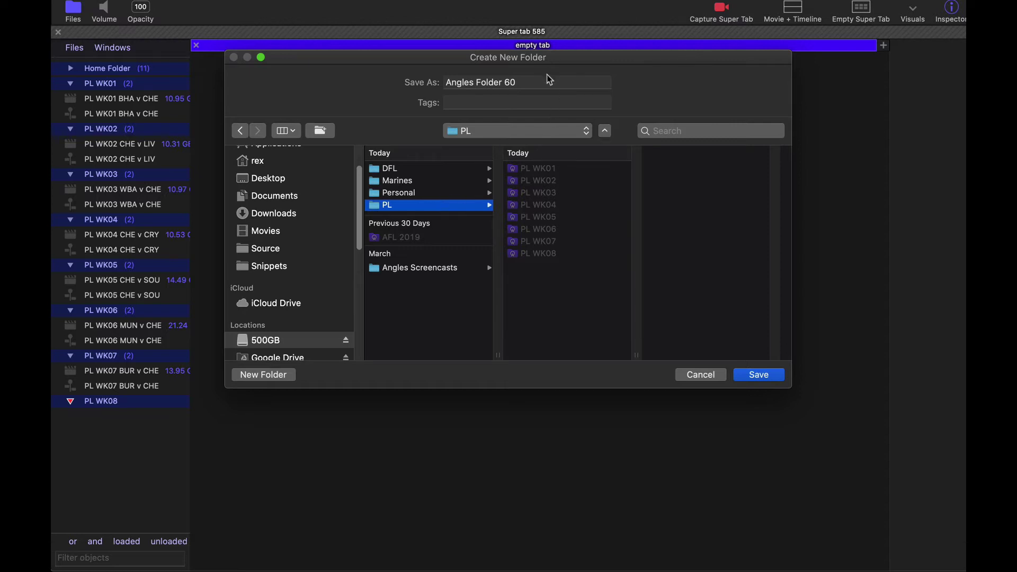
{"action": "left_click", "coordinate": [527, 83]}
{"action": "type", "text": "CHE"}
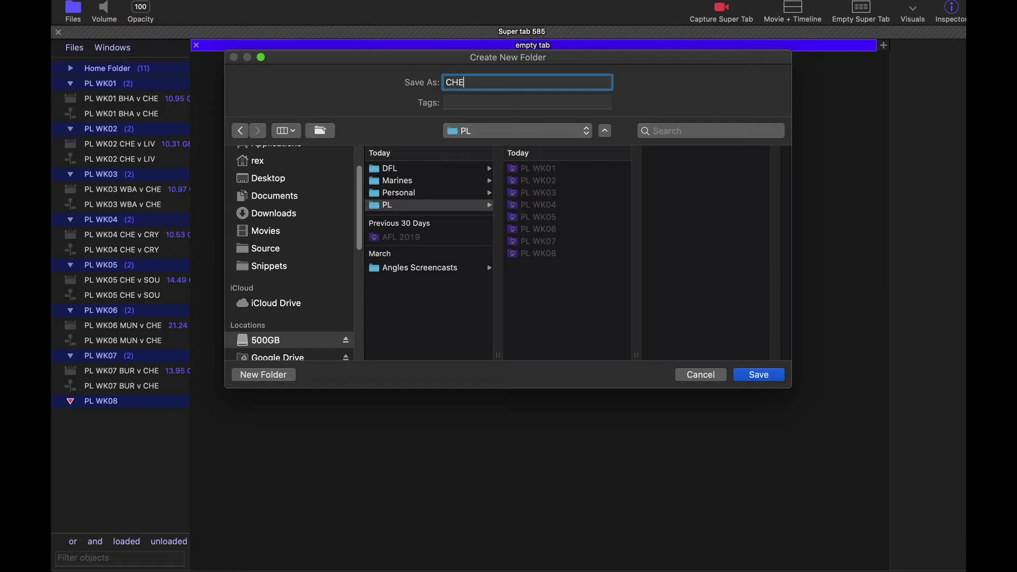
{"action": "key", "text": "Return"}
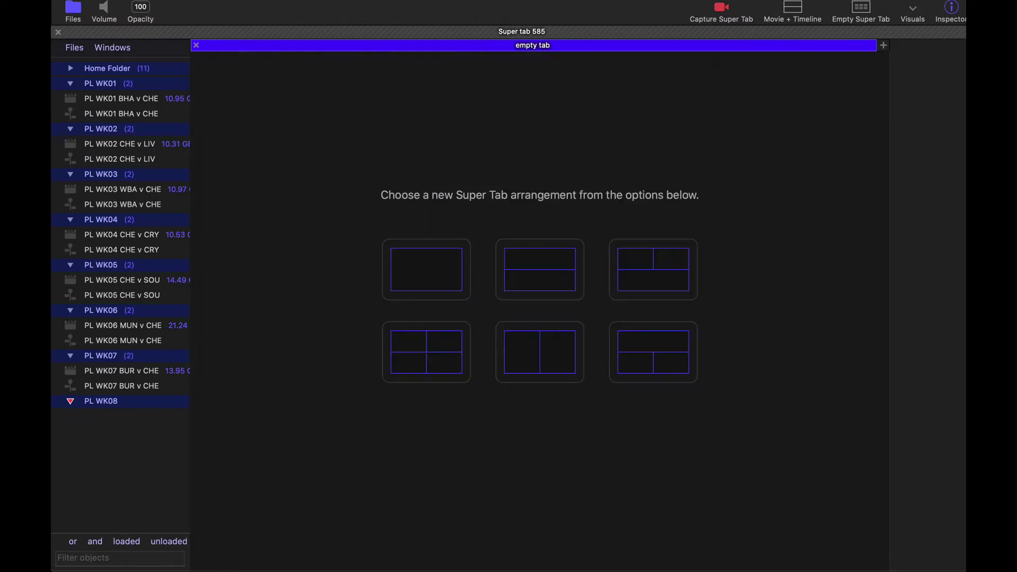
Select the new CHE folder and filter the file list objects by CHE
{"action": "left_click", "coordinate": [70, 83]}
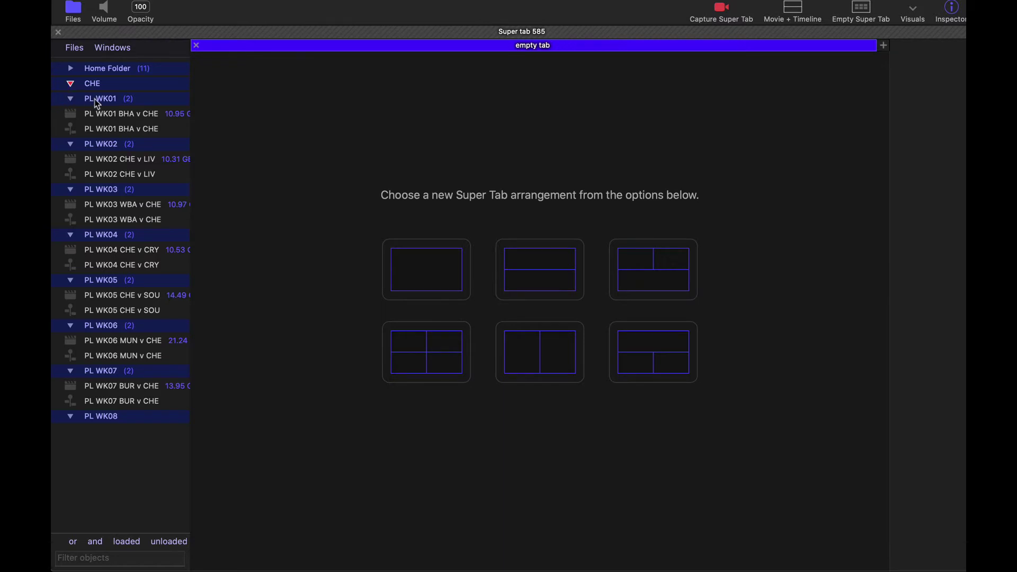
{"action": "left_click", "coordinate": [95, 99]}
{"action": "left_click", "coordinate": [93, 86]}
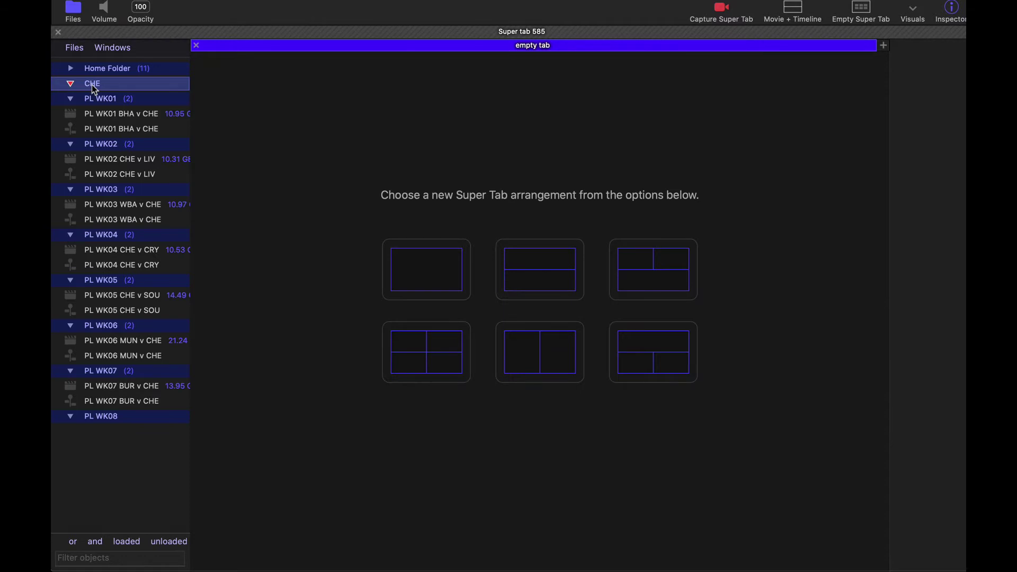
{"action": "left_click", "coordinate": [81, 563]}
{"action": "type", "text": "CHE"}
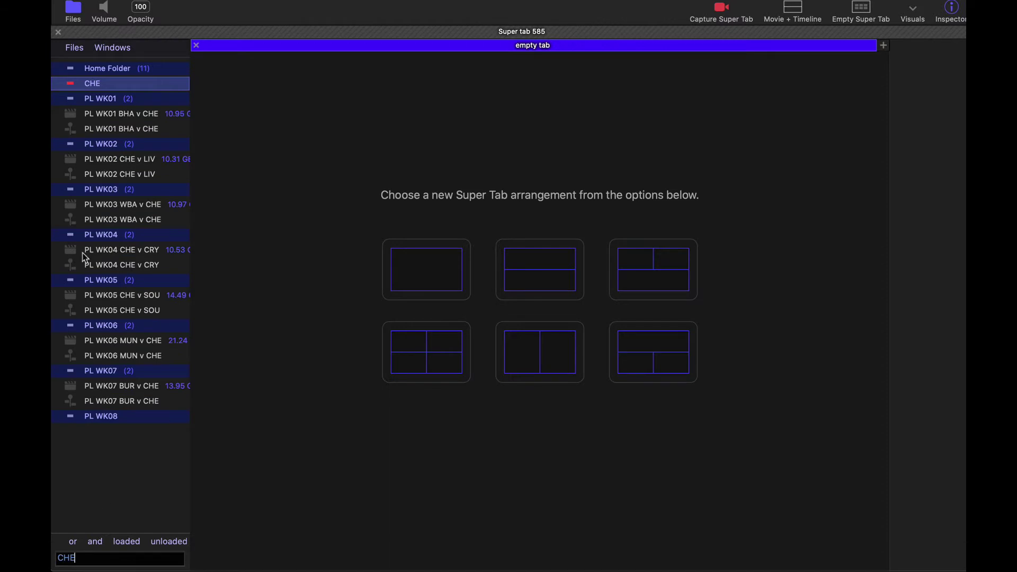
Copy all filtered movies and timelines from PL WK01 through PL WK07 into the CHE folder
{"action": "left_click", "coordinate": [109, 115]}
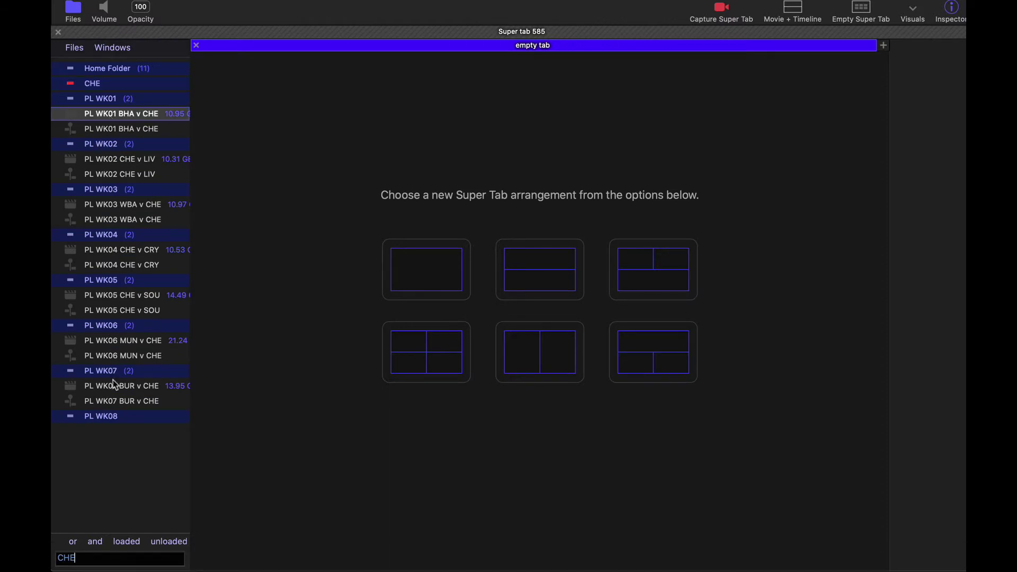
{"action": "left_click", "coordinate": [112, 401], "text": "shift"}
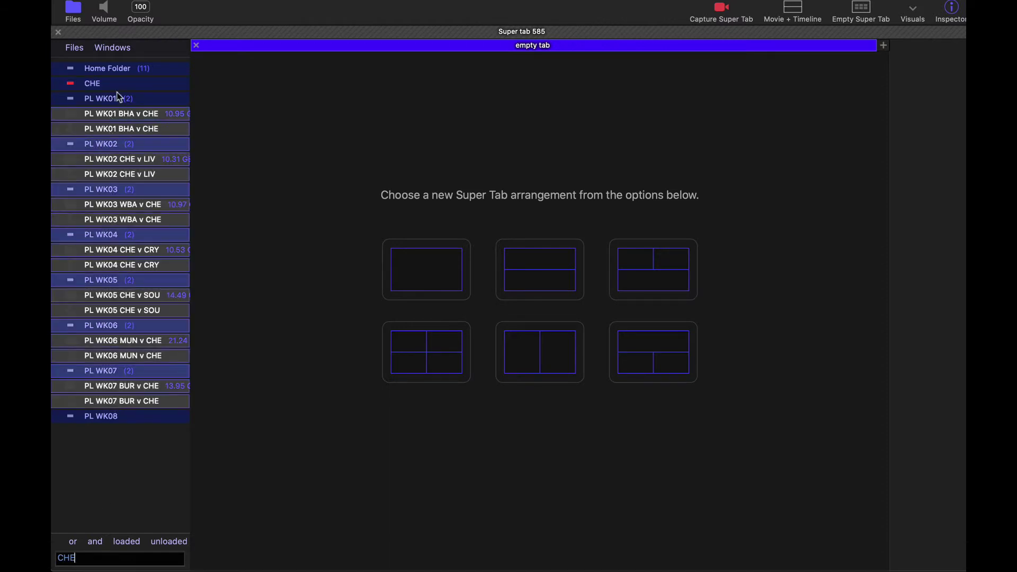
{"action": "left_click_drag", "start_coordinate": [113, 120], "coordinate": [97, 87]}
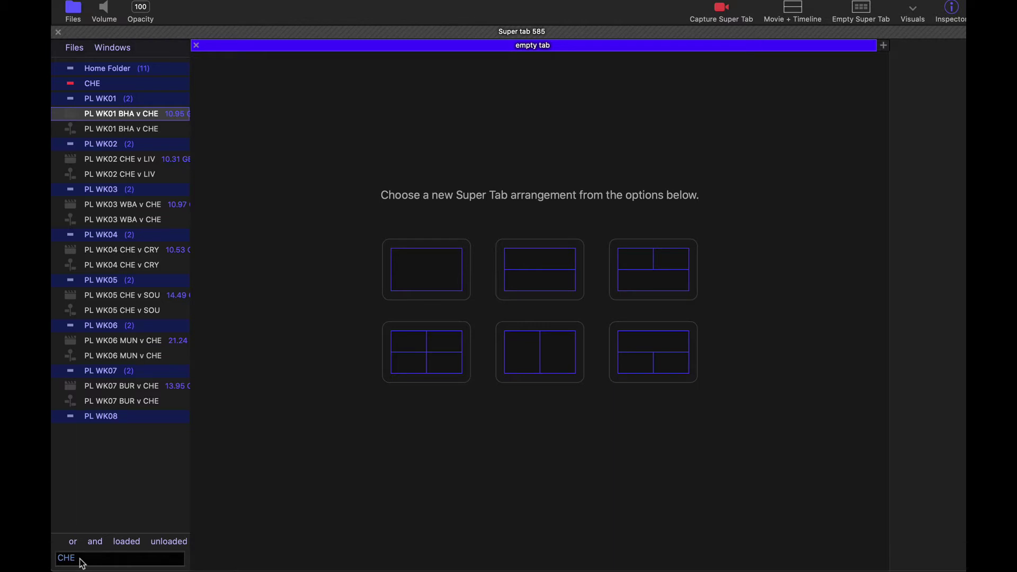
{"action": "key", "text": "Return"}
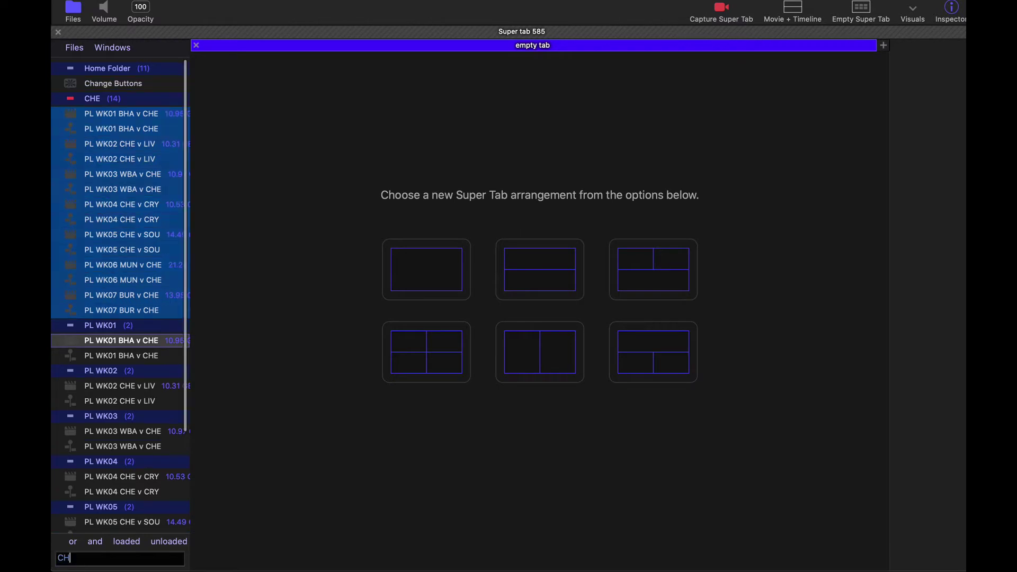
Clear the object filter, collapse all folders in the file list and expand only the CHE folder
{"action": "type", "text": "CH"}
{"action": "key", "text": "BackSpace"}
{"action": "key", "text": "BackSpace"}
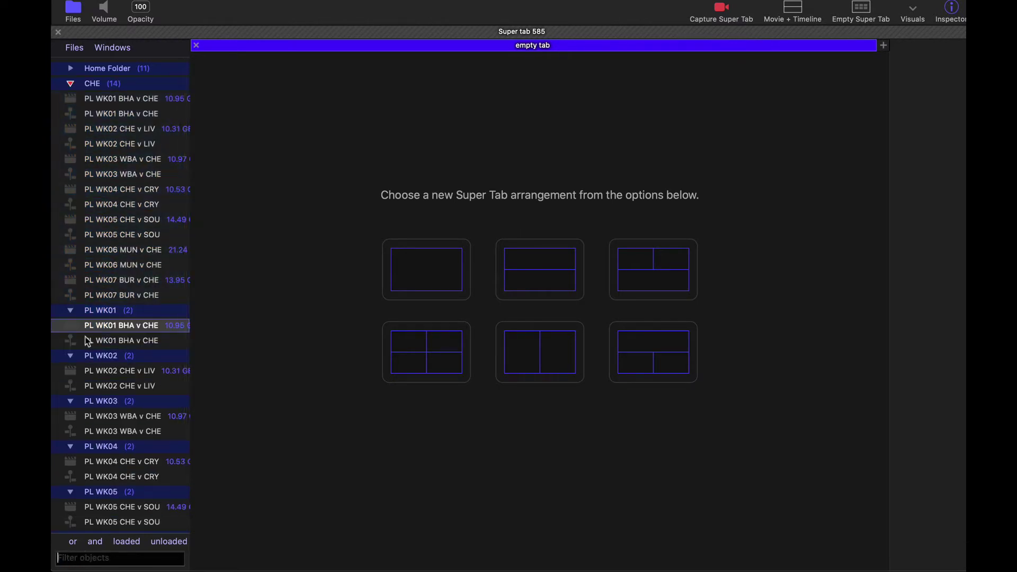
{"action": "left_click", "coordinate": [71, 313], "text": "alt"}
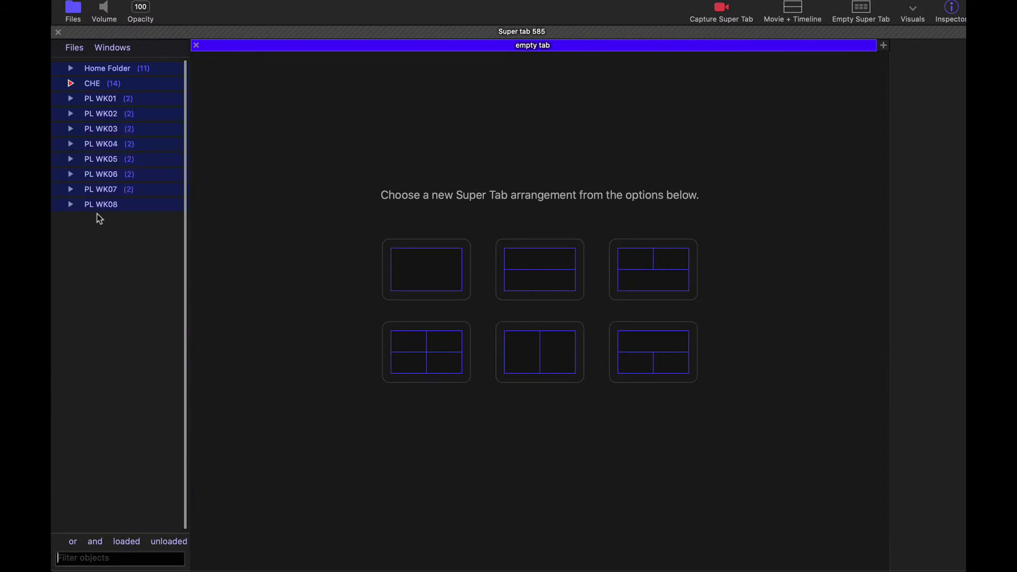
{"action": "left_click", "coordinate": [70, 83]}
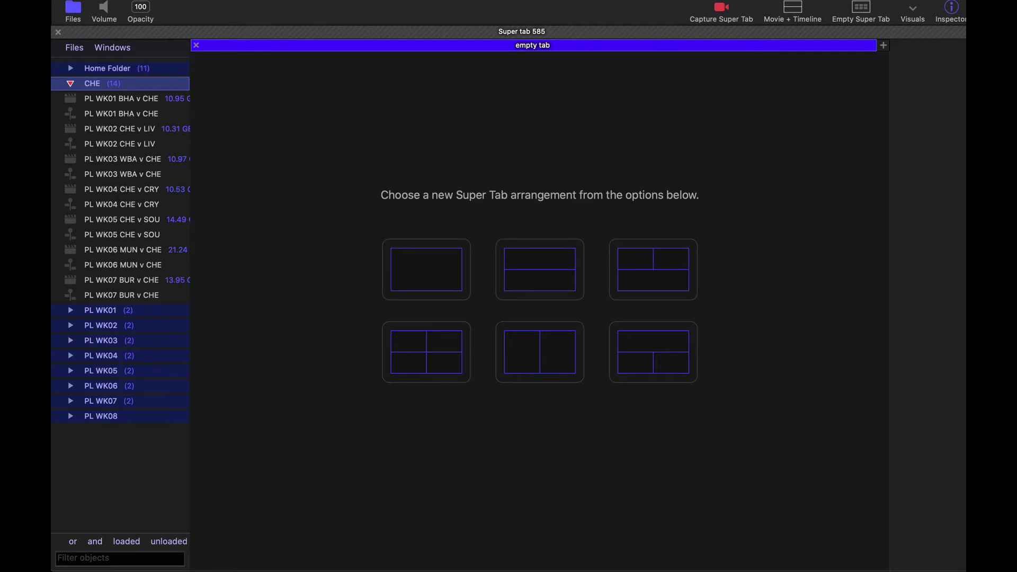
Switch to Finder, check the 500GB drive's used and available space, and open its PL folder
{"action": "key", "text": "super+Tab"}
{"action": "left_click", "coordinate": [247, 310]}
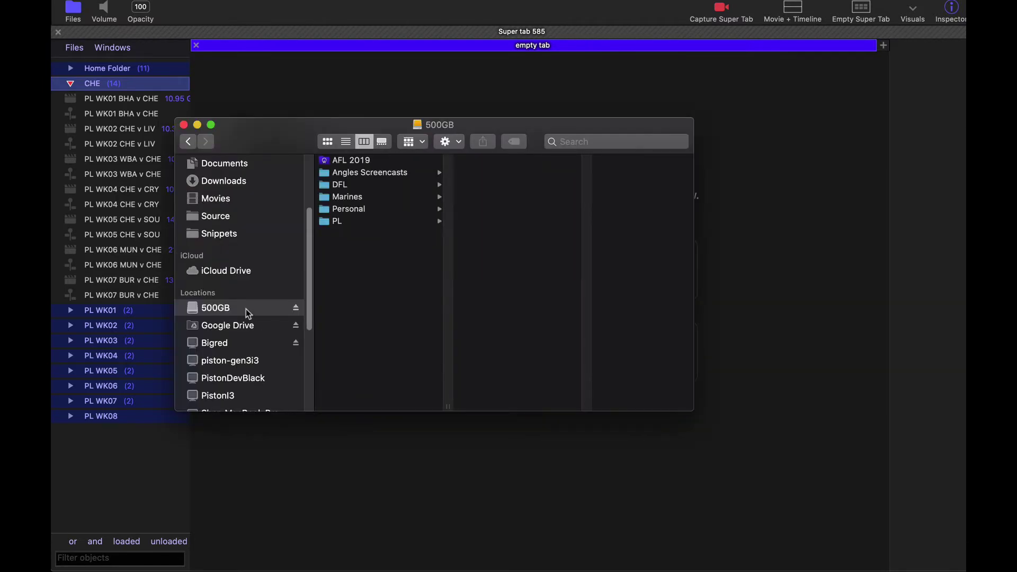
{"action": "key", "text": "super+i"}
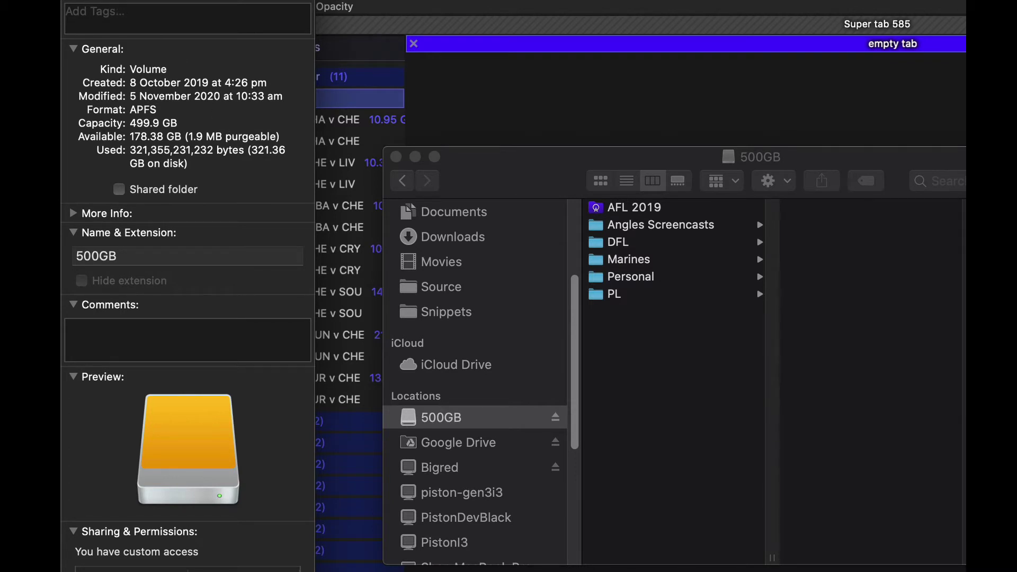
{"action": "key", "text": "super+w"}
{"action": "left_click", "coordinate": [635, 293]}
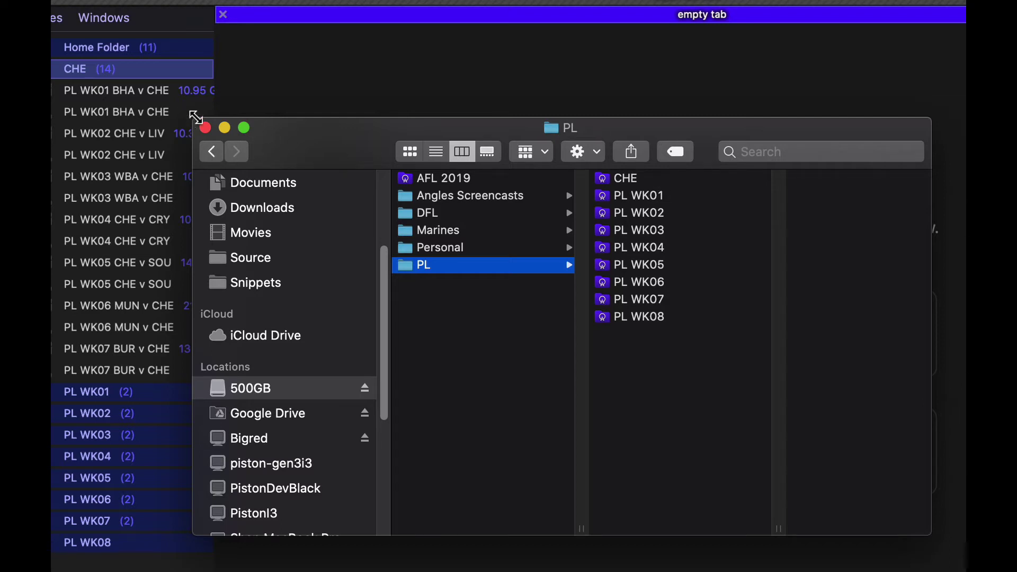
Close the Finder window, create a new Angles folder named SF_33 on the Desktop, and collapse the CHE folder
{"action": "left_click", "coordinate": [205, 127]}
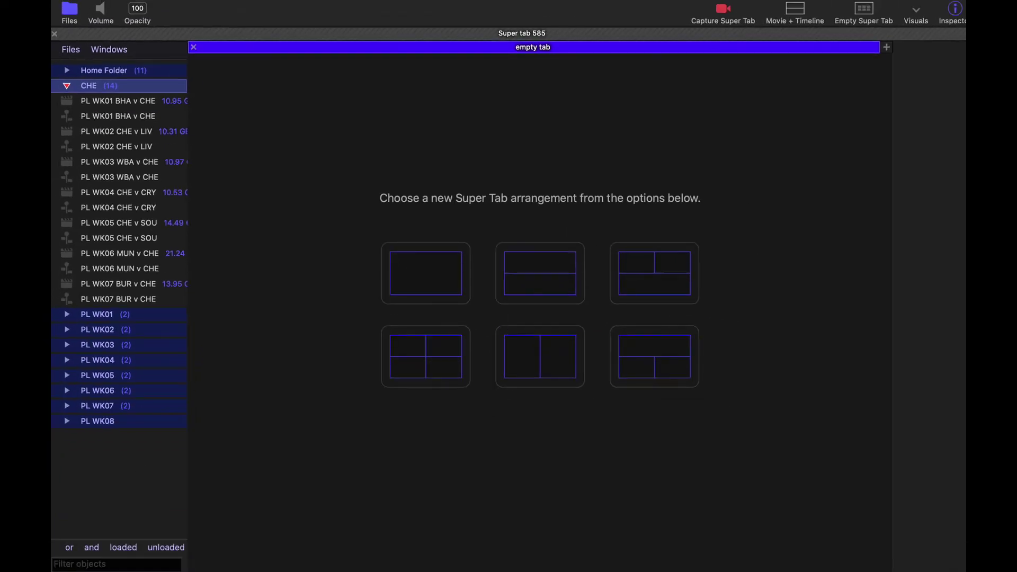
{"action": "left_click", "coordinate": [106, 565]}
{"action": "left_click", "coordinate": [105, 484]}
{"action": "right_click", "coordinate": [105, 482]}
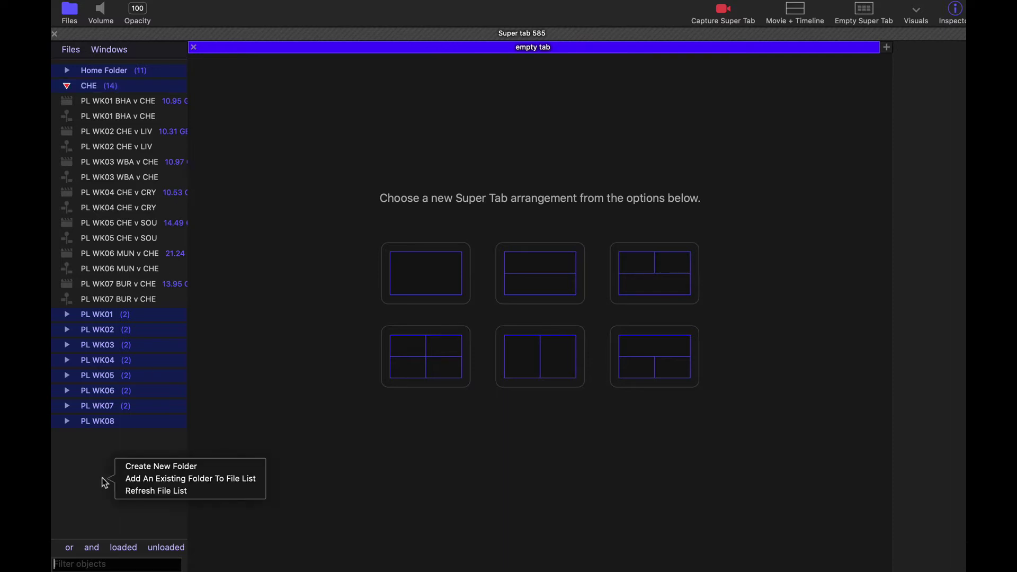
{"action": "left_click", "coordinate": [152, 464]}
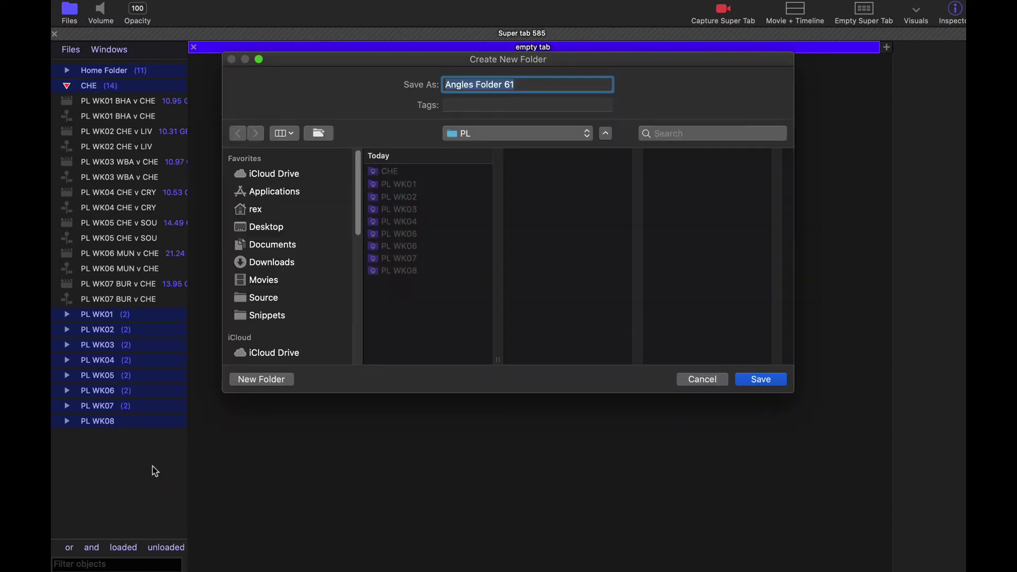
{"action": "type", "text": "SF"}
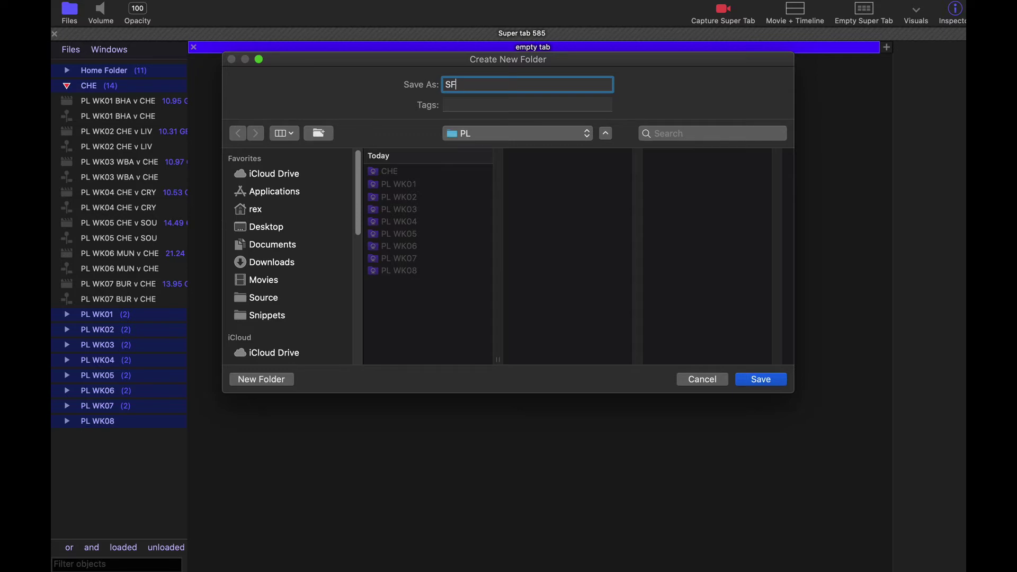
{"action": "type", "text": "_33"}
{"action": "key", "text": "super+shift+d"}
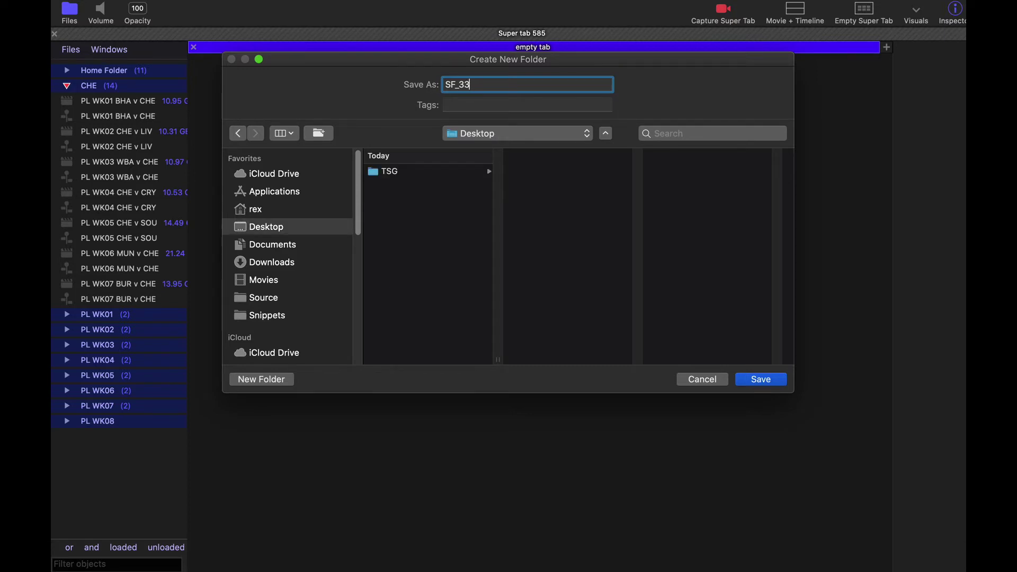
{"action": "key", "text": "Return"}
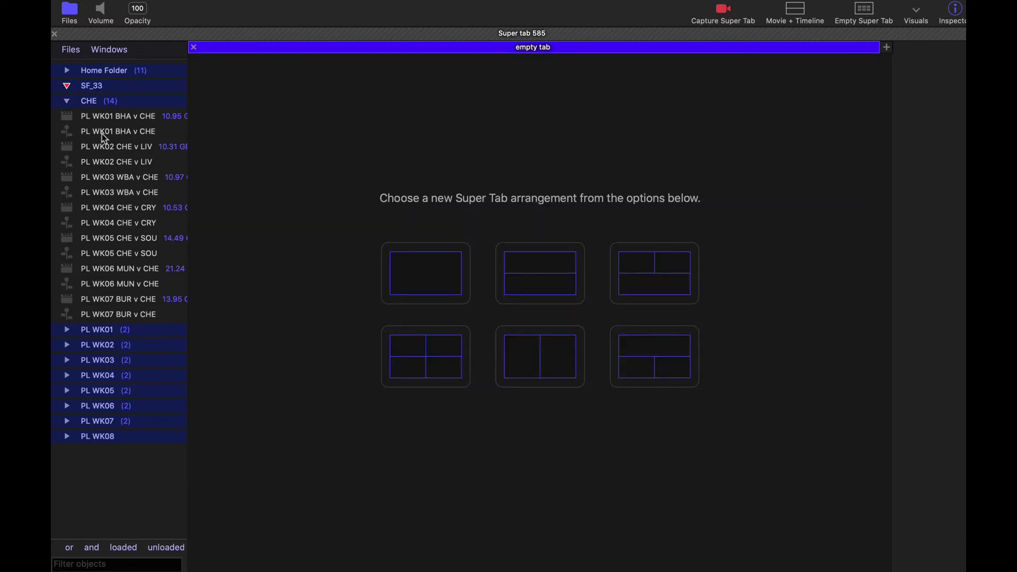
{"action": "left_click", "coordinate": [67, 101]}
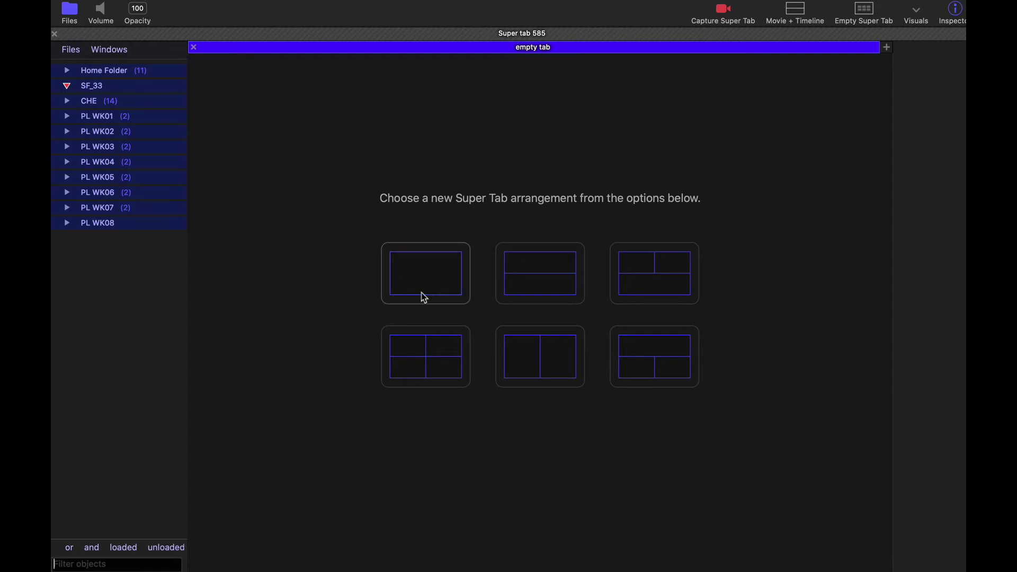
Create a movie and timeline in SF_33 and add SF_33ST_TSG_FCU.mp4 from the Desktop's TSG folder as a new angle
{"action": "key", "text": "super+Tab"}
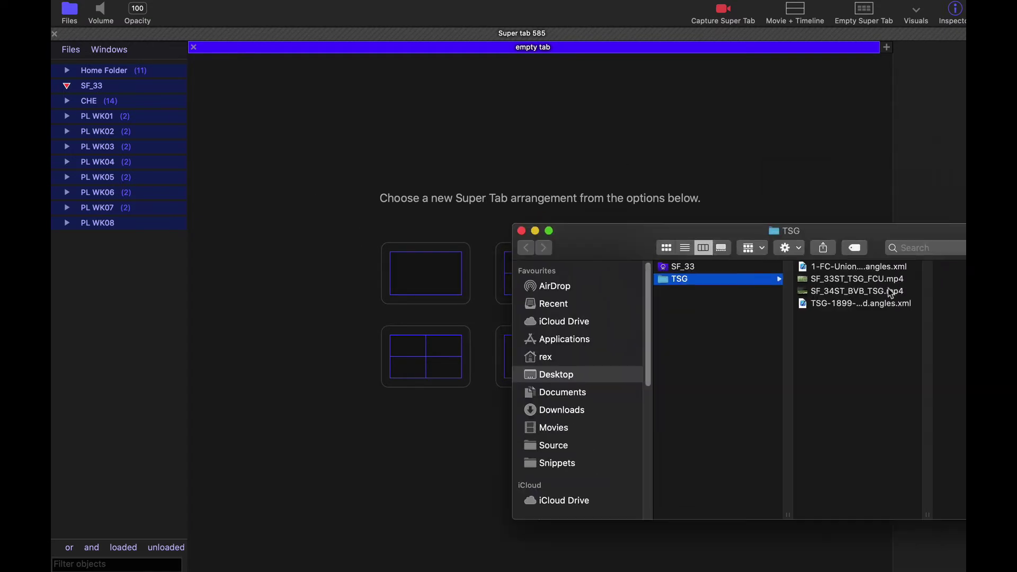
{"action": "left_click_drag", "start_coordinate": [610, 245], "coordinate": [758, 262]}
{"action": "left_click", "coordinate": [734, 211]}
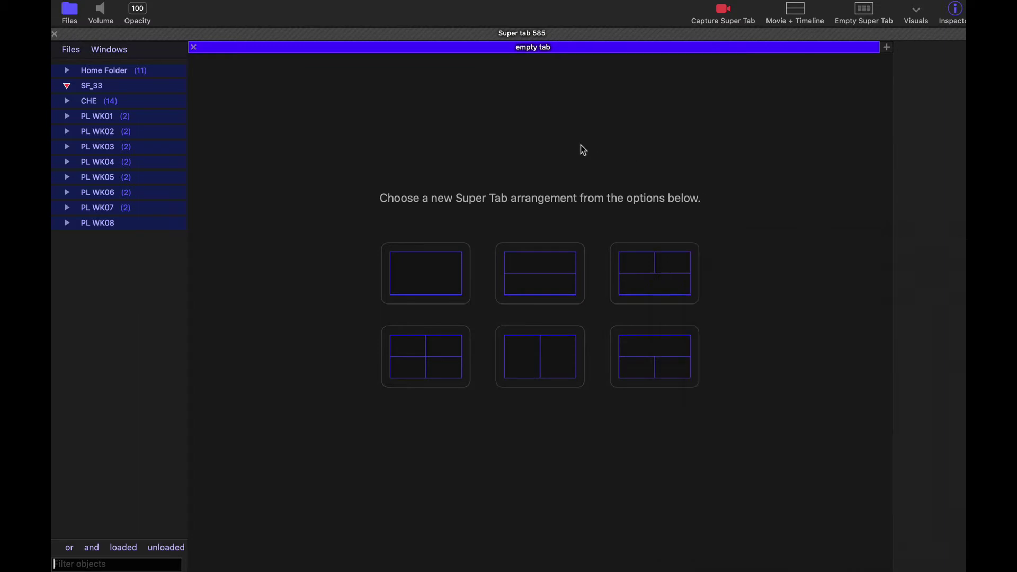
{"action": "left_click", "coordinate": [790, 17]}
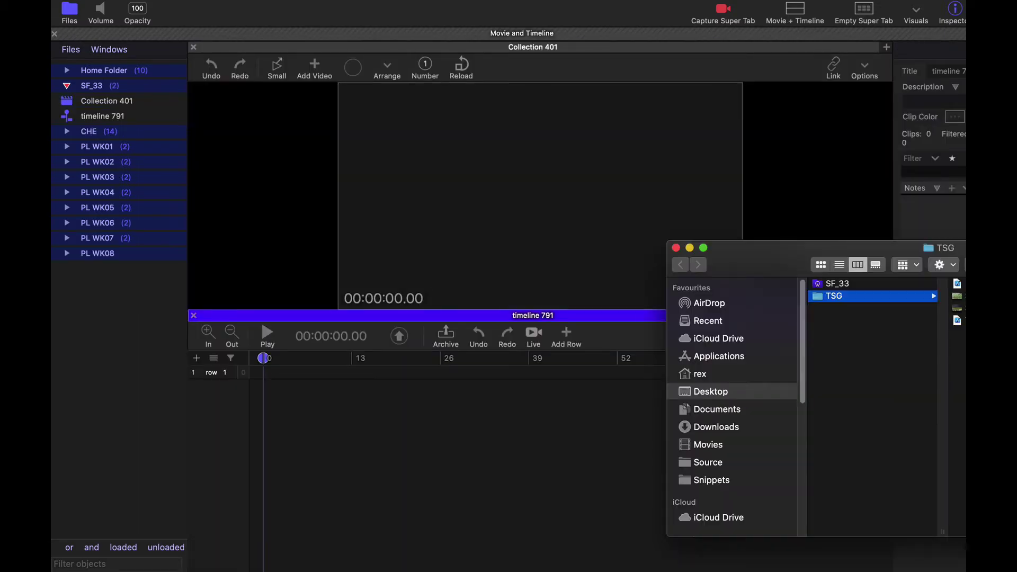
{"action": "left_click_drag", "start_coordinate": [980, 296], "coordinate": [565, 204]}
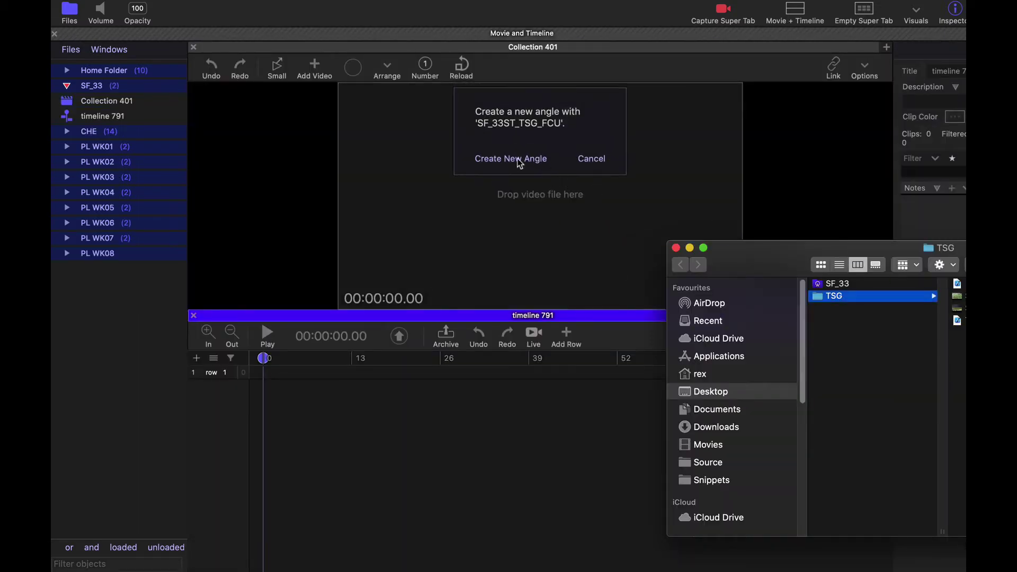
{"action": "left_click", "coordinate": [519, 160]}
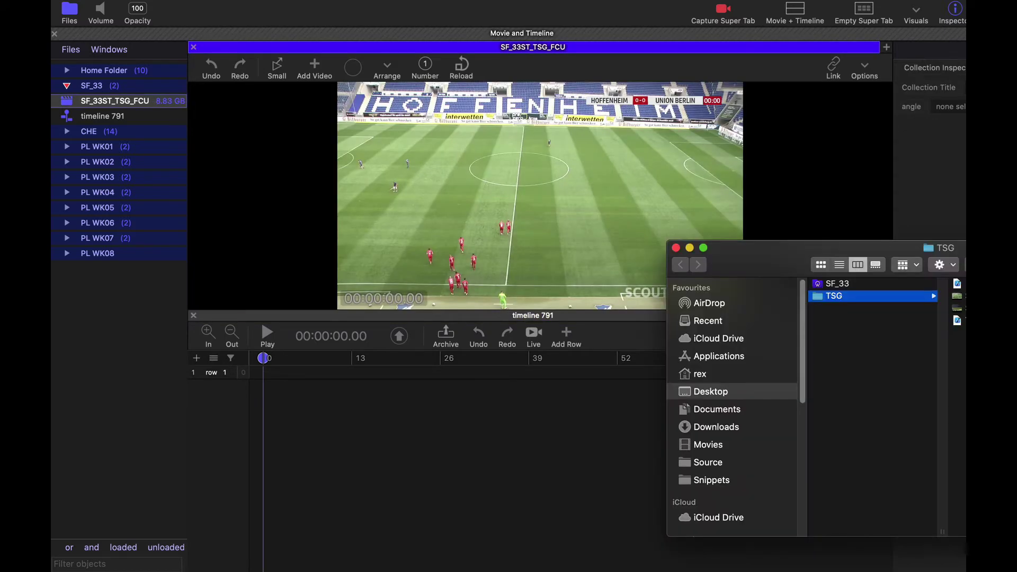
Import the 1-FC-Union-Berlin_vs_TSG-1899-Hoffenheim.angles XML into the SF_33 timeline and move the playhead to about 00:47:55
{"action": "left_click_drag", "start_coordinate": [957, 284], "coordinate": [497, 385]}
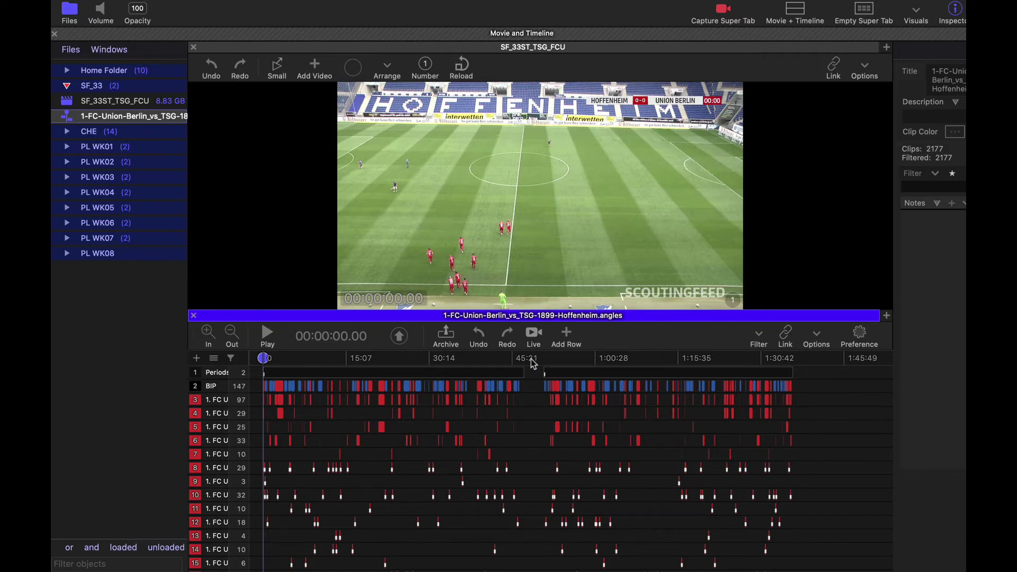
{"action": "left_click_drag", "start_coordinate": [530, 359], "coordinate": [527, 362]}
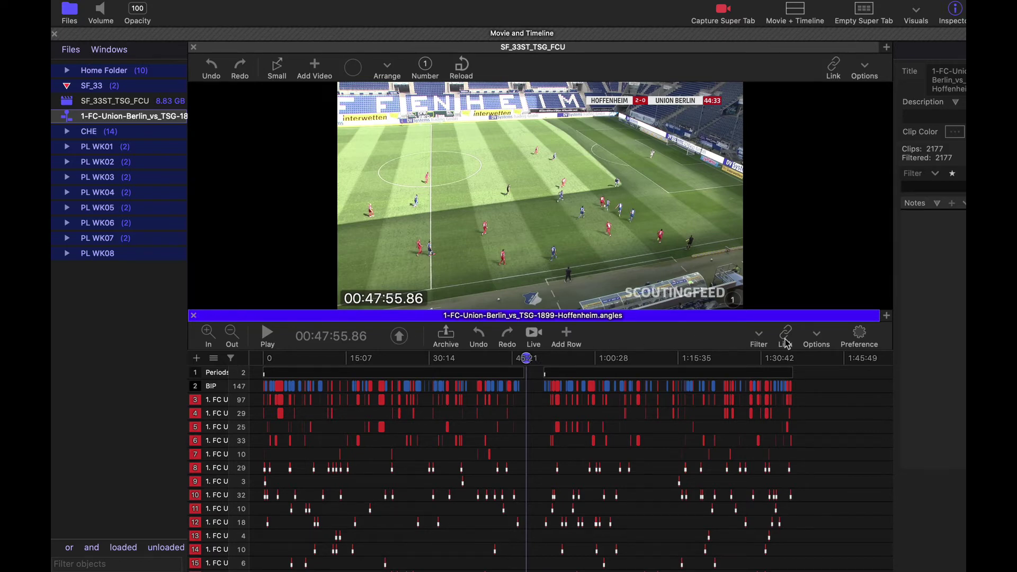
{"action": "left_click", "coordinate": [564, 145]}
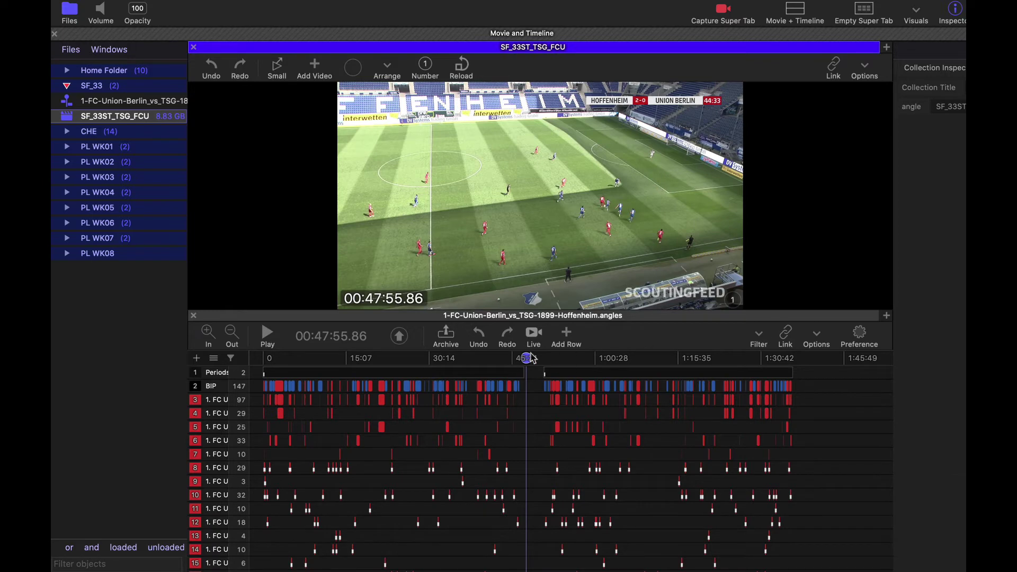
Link the imported Union Berlin timeline to the SF_33ST_TSG_FCU movie and select that movie in the file list
{"action": "left_click", "coordinate": [488, 318]}
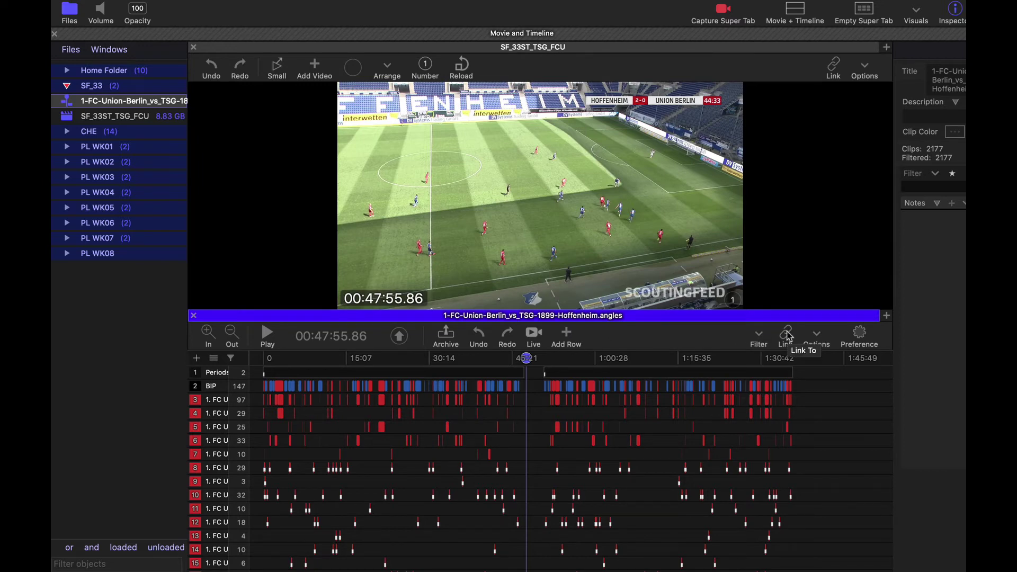
{"action": "left_click_drag", "start_coordinate": [789, 336], "coordinate": [608, 196]}
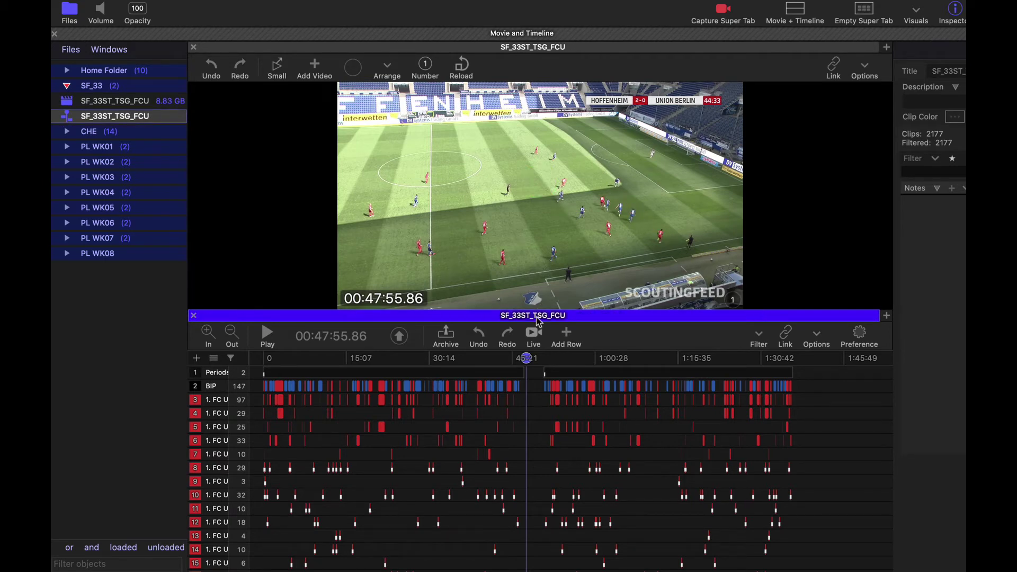
{"action": "left_click", "coordinate": [121, 103]}
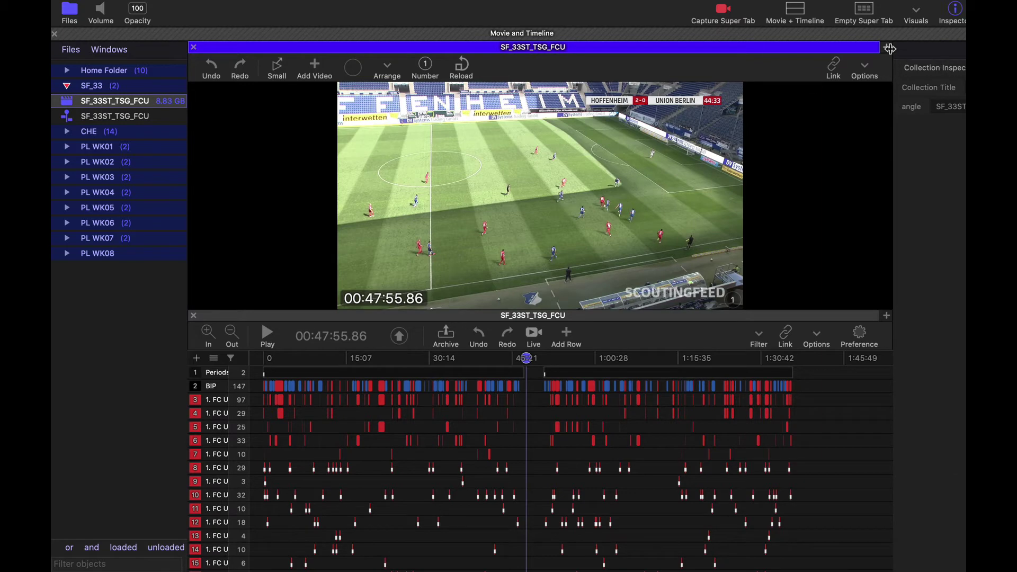
Create a new Angles folder named SF_34 on the Desktop
{"action": "right_click", "coordinate": [125, 302]}
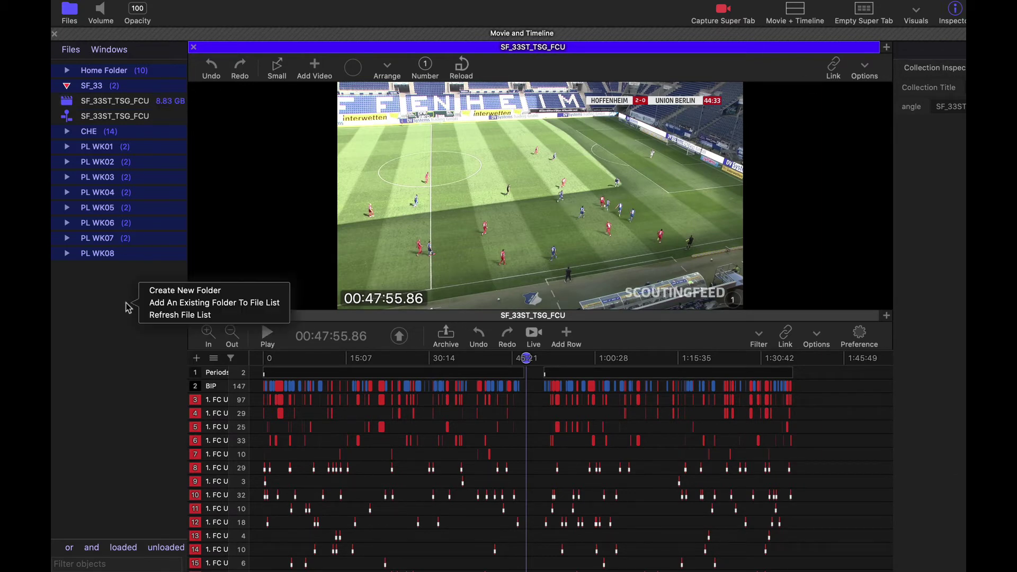
{"action": "left_click", "coordinate": [183, 291]}
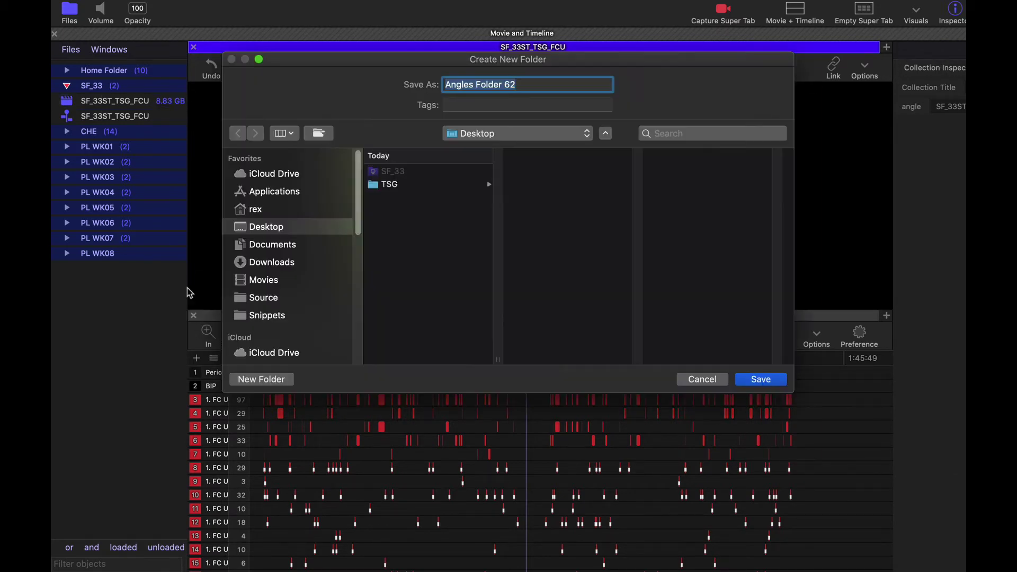
{"action": "type", "text": "SF_34"}
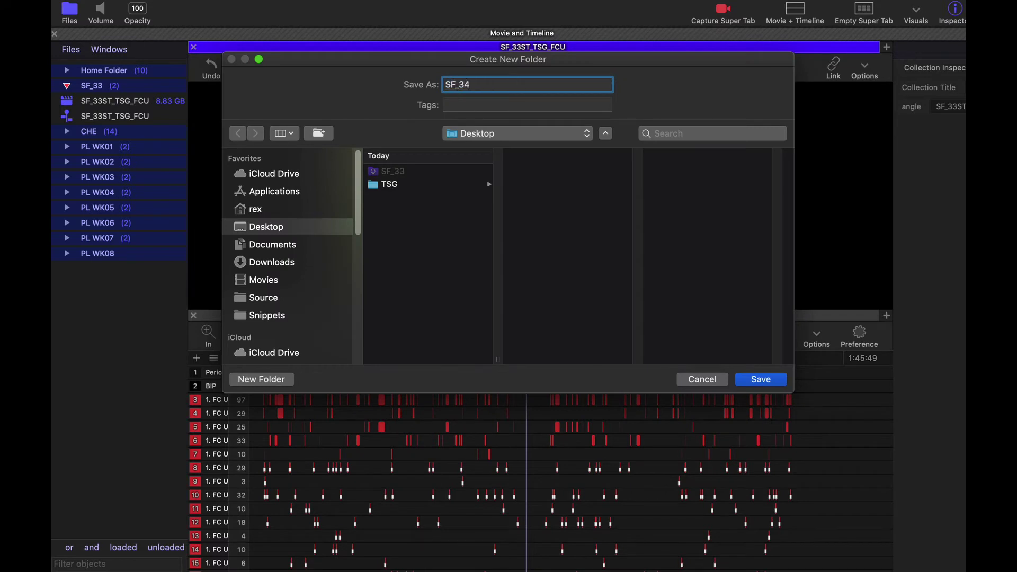
{"action": "key", "text": "Return"}
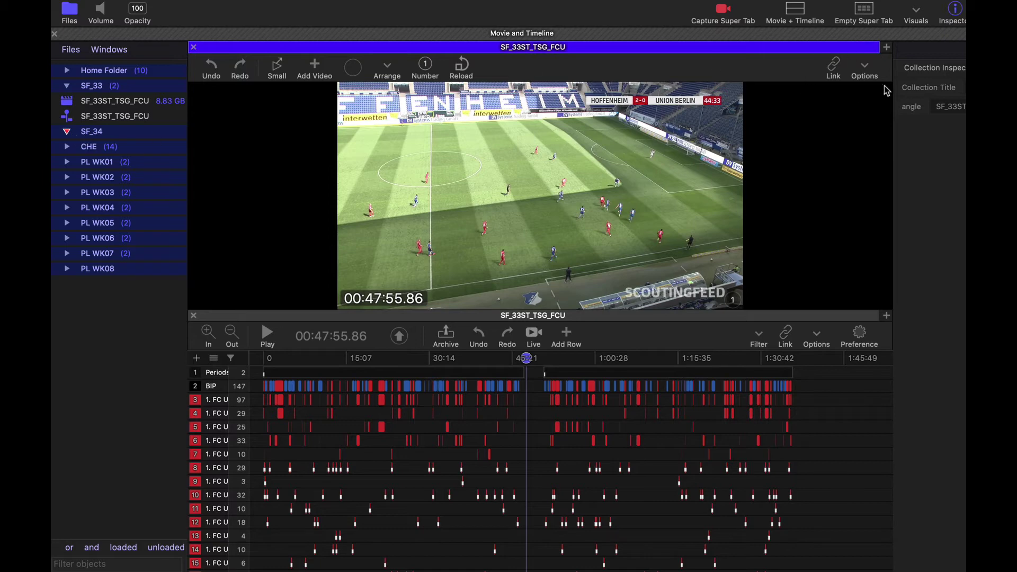
Add new movie and timeline tabs in SF_34 and create a new angle from SF_34ST_BVB_TSG.mp4
{"action": "left_click", "coordinate": [886, 47]}
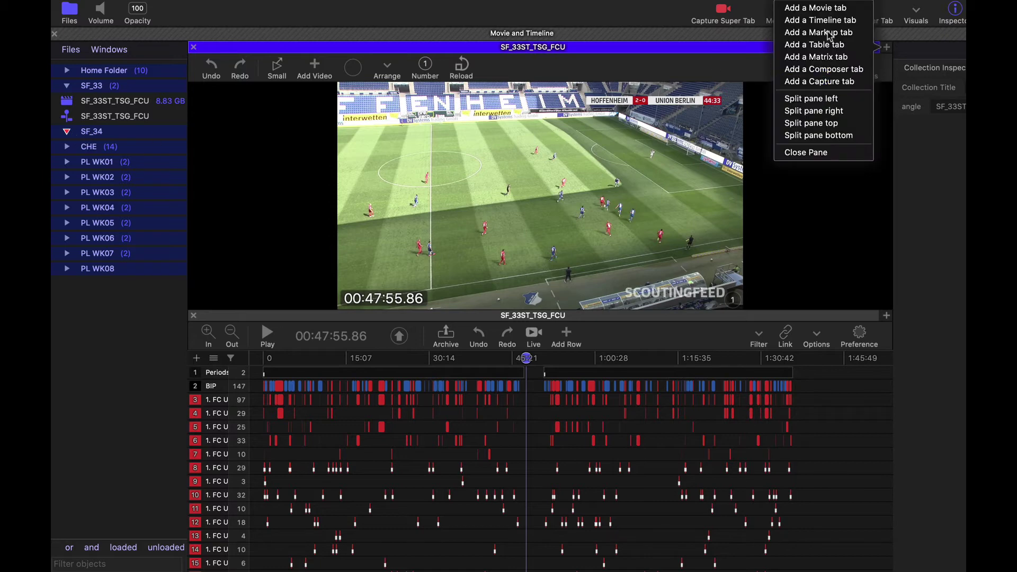
{"action": "left_click", "coordinate": [829, 7]}
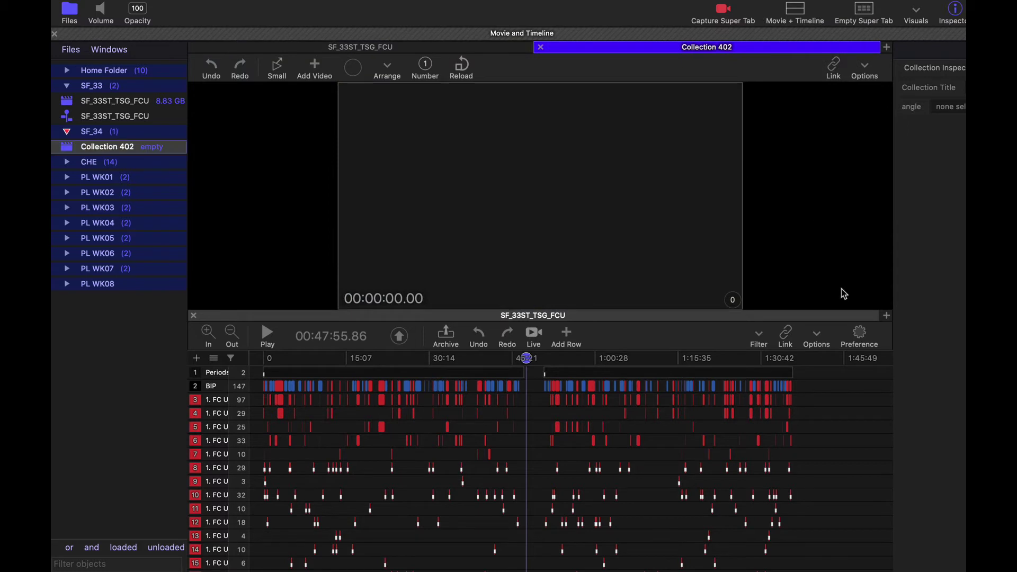
{"action": "left_click", "coordinate": [886, 315]}
{"action": "left_click", "coordinate": [858, 257]}
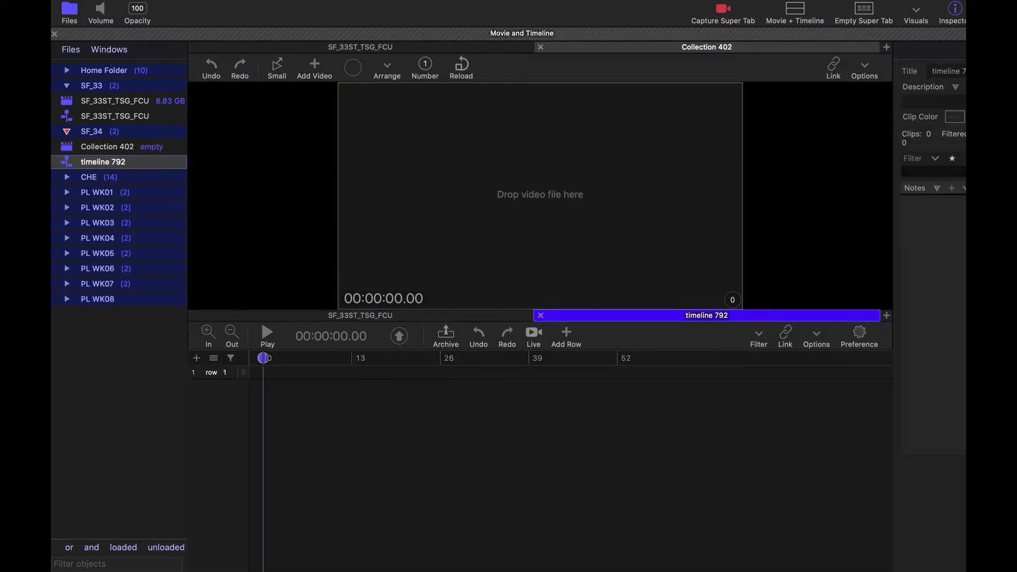
{"action": "left_click_drag", "start_coordinate": [957, 296], "coordinate": [530, 197]}
{"action": "left_click", "coordinate": [497, 159]}
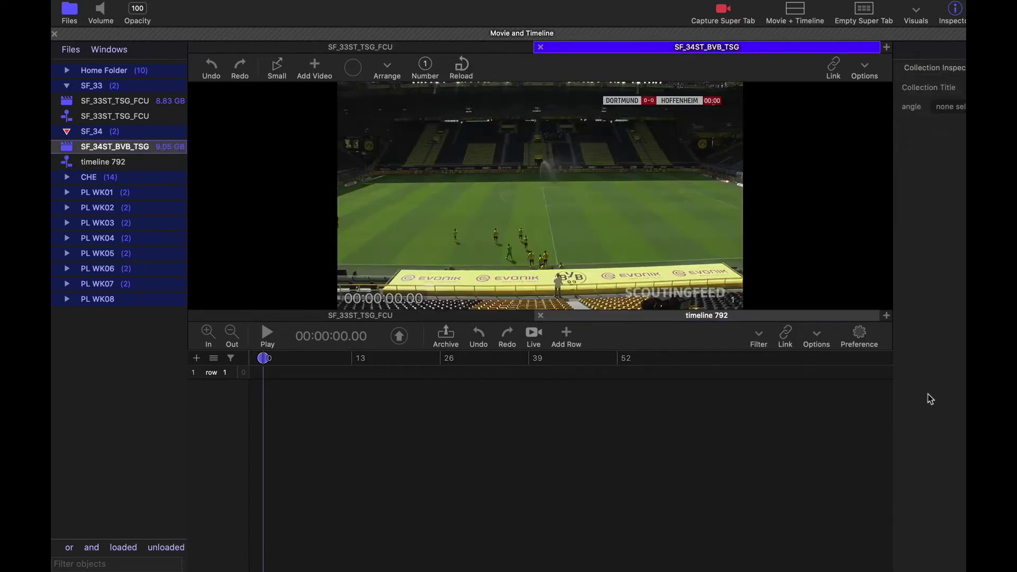
Import the TSG-1899-Hoffenheim_vs_Borussia-Dortmund.angles XML into the new timeline and link it to the SF_34ST_BVB_TSG movie
{"action": "key", "text": "super+Tab"}
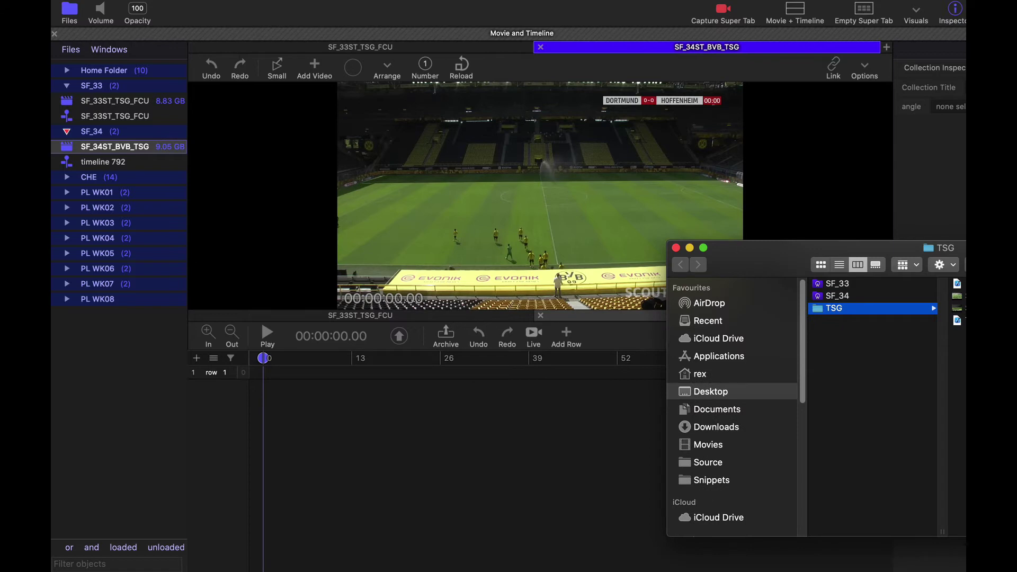
{"action": "left_click_drag", "start_coordinate": [957, 320], "coordinate": [375, 473]}
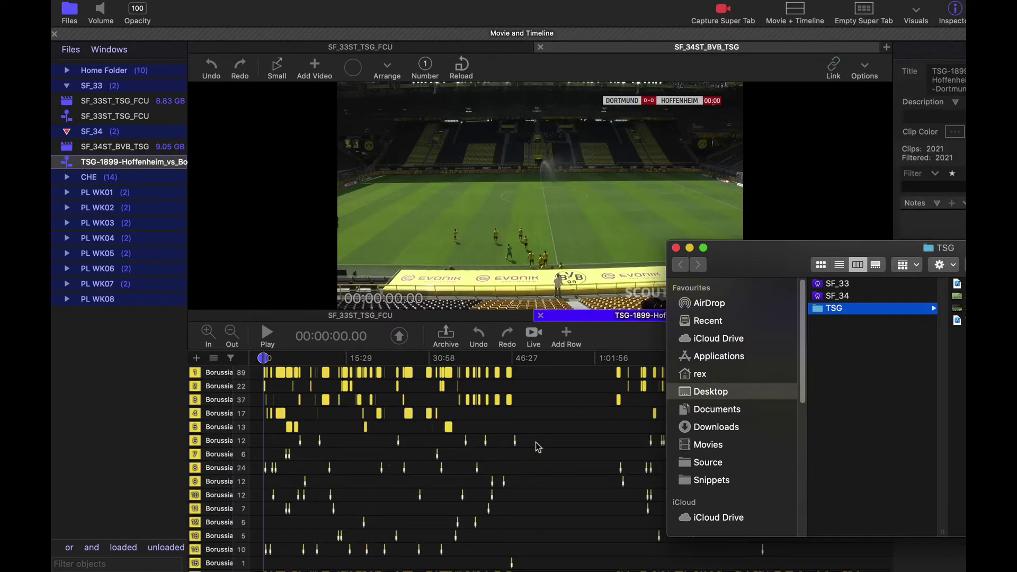
{"action": "left_click", "coordinate": [536, 444]}
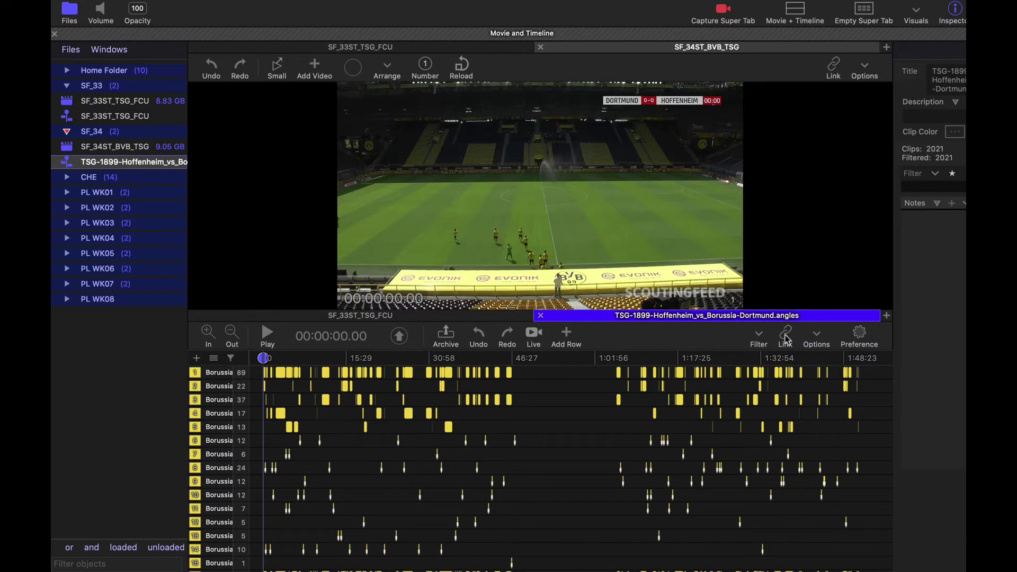
{"action": "left_click_drag", "start_coordinate": [786, 339], "coordinate": [676, 207]}
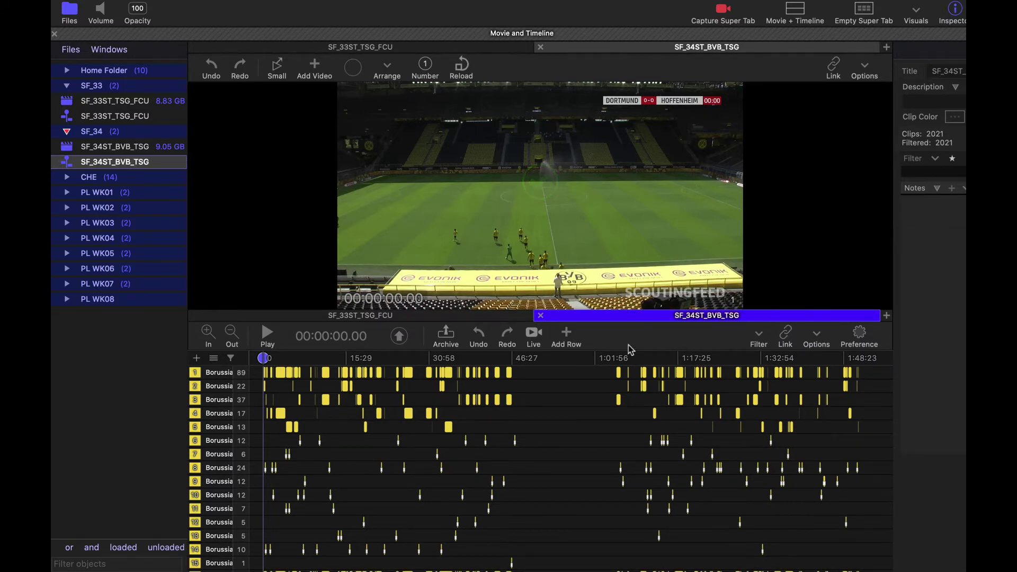
{"action": "left_click", "coordinate": [148, 151]}
{"action": "left_click", "coordinate": [141, 166]}
{"action": "left_click", "coordinate": [136, 152]}
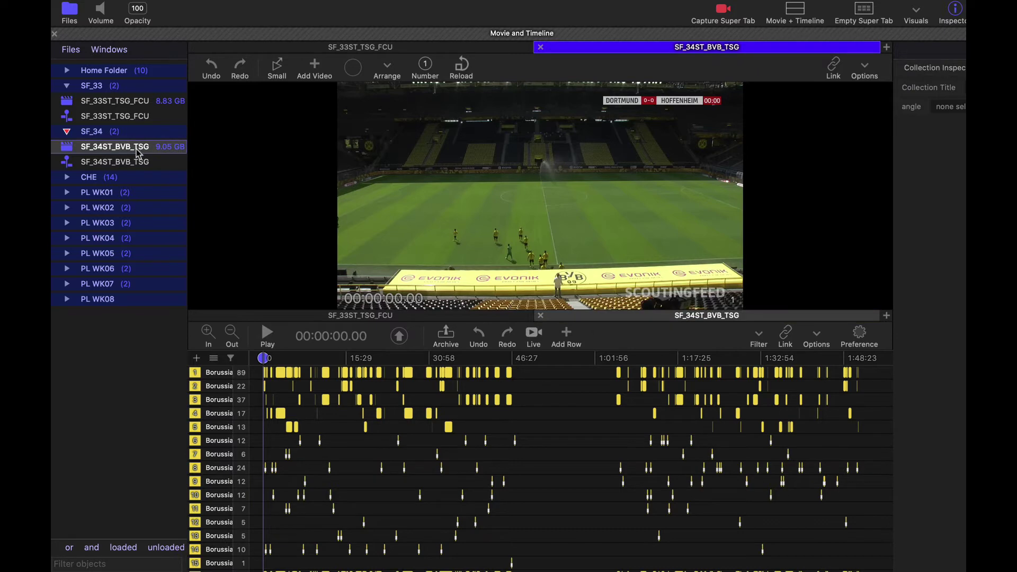
Create a new Angles folder named TSG1899 on the Desktop, leaving the existing TSG folder in place
{"action": "left_click", "coordinate": [106, 402]}
{"action": "right_click", "coordinate": [106, 401]}
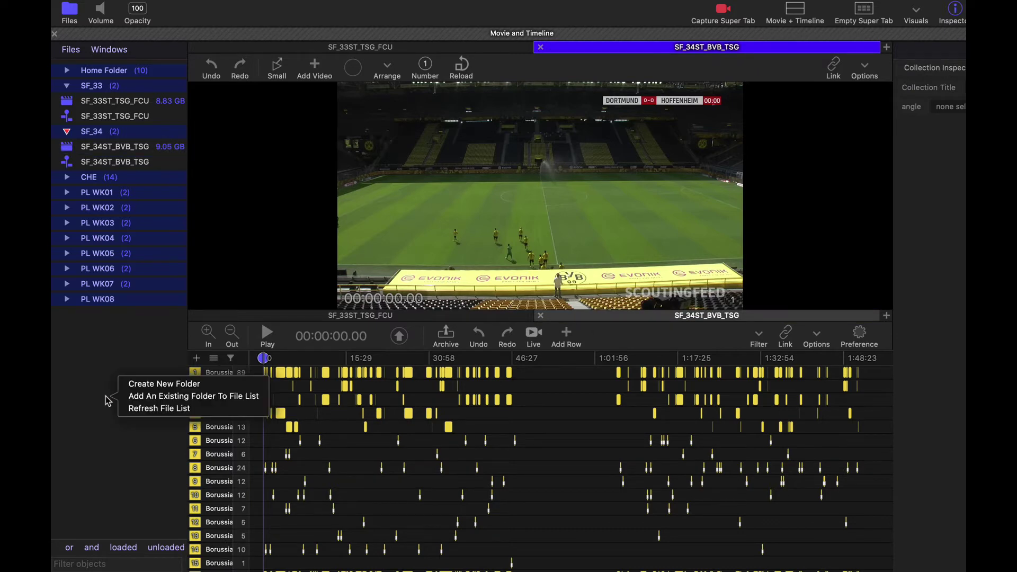
{"action": "left_click", "coordinate": [161, 383]}
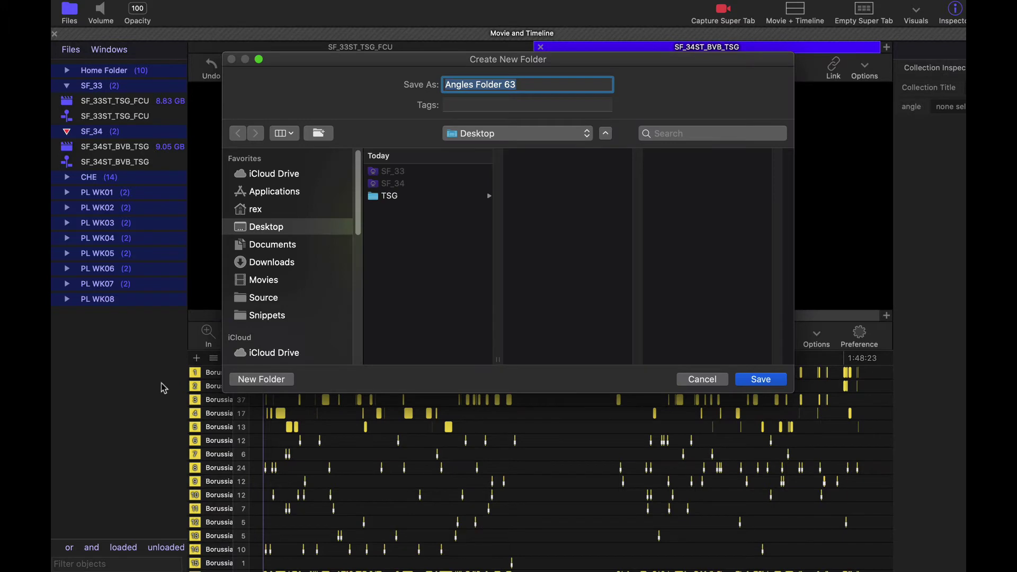
{"action": "type", "text": "TSG"}
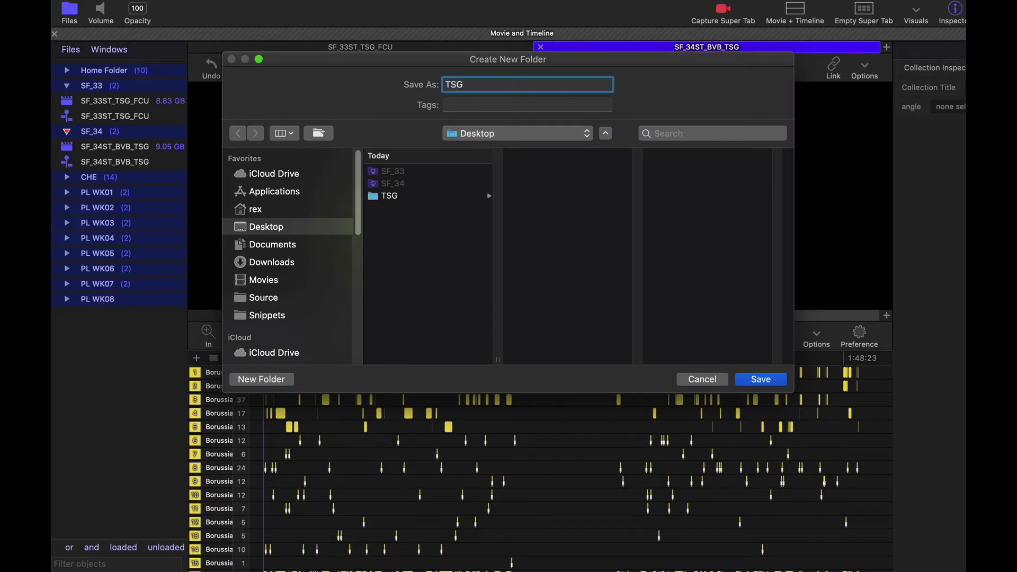
{"action": "key", "text": "Return"}
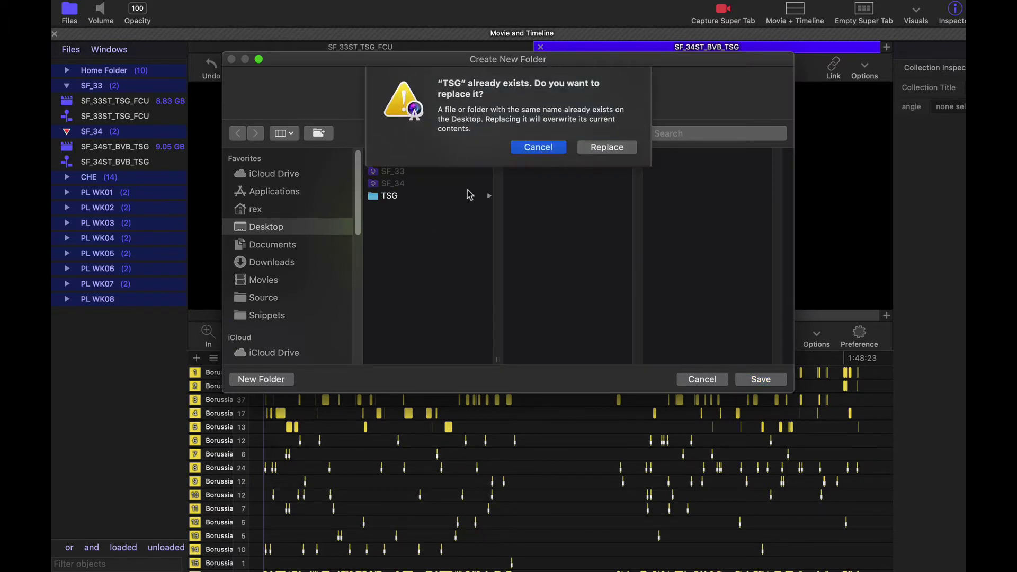
{"action": "left_click", "coordinate": [555, 148]}
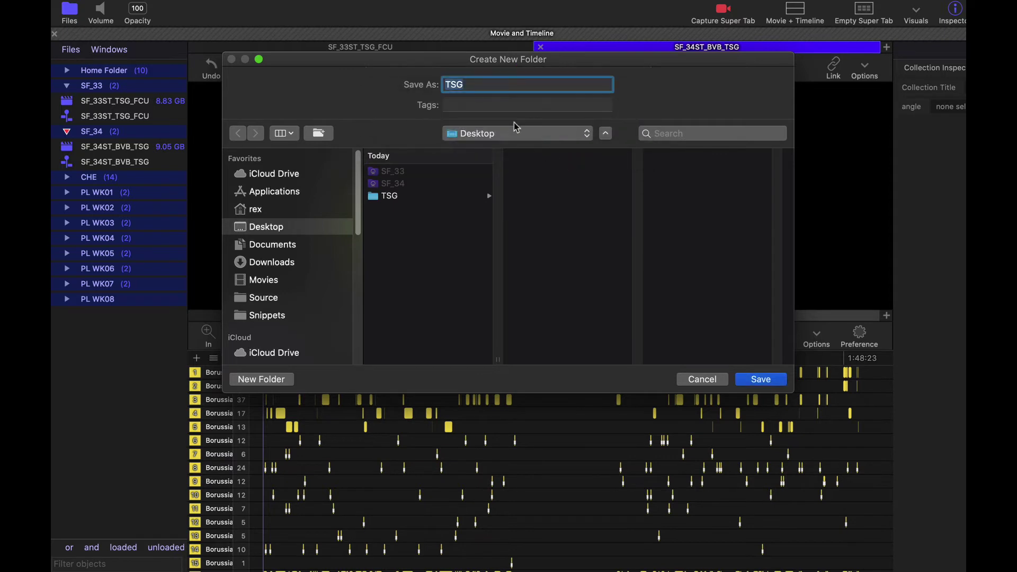
{"action": "left_click", "coordinate": [489, 86]}
{"action": "type", "text": "19"}
{"action": "key", "text": "BackSpace"}
{"action": "type", "text": "899"}
{"action": "key", "text": "Return"}
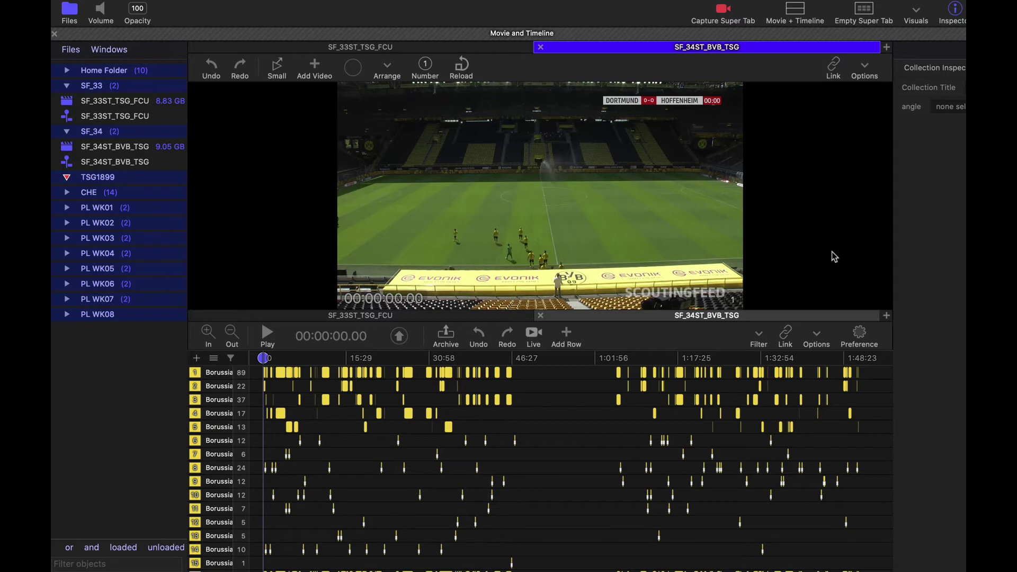
Add the movies and timelines of SF_33 and SF_34 to the TSG1899 folder and select its SF_33ST_TSG_FCU movie
{"action": "left_click", "coordinate": [108, 103]}
{"action": "left_click", "coordinate": [110, 164], "text": "shift"}
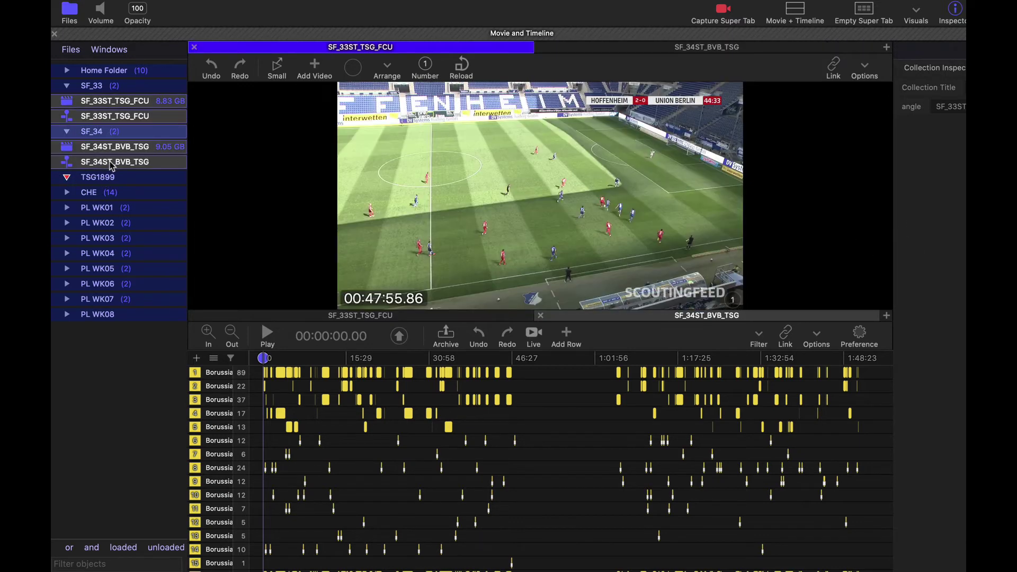
{"action": "left_click", "coordinate": [110, 165]}
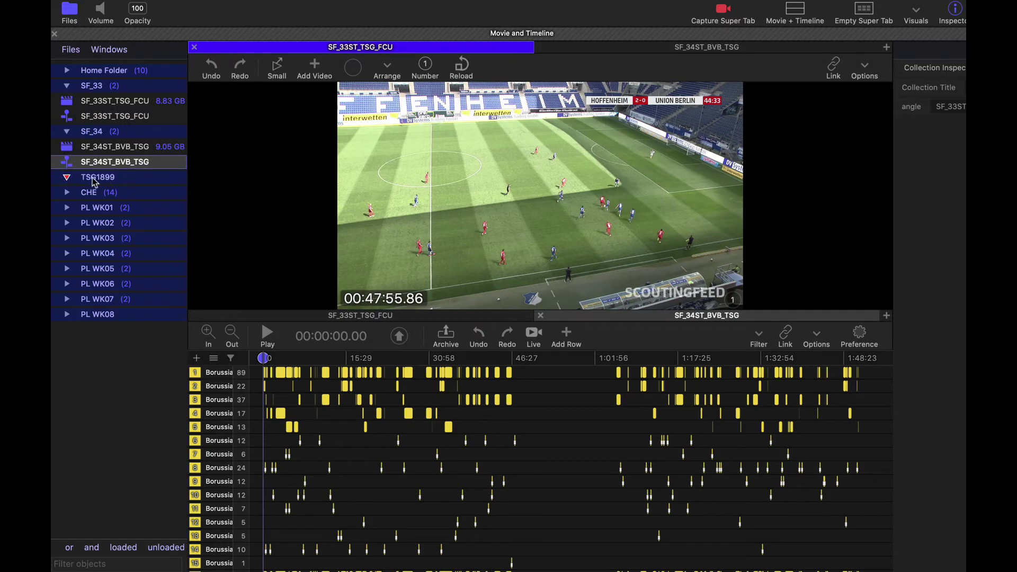
{"action": "left_click", "coordinate": [115, 565]}
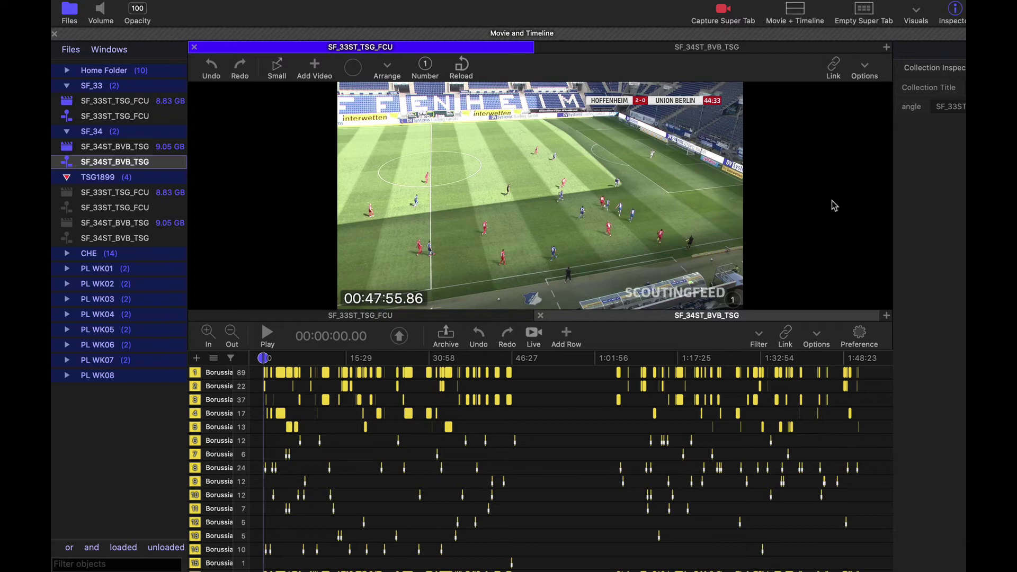
{"action": "left_click", "coordinate": [143, 194]}
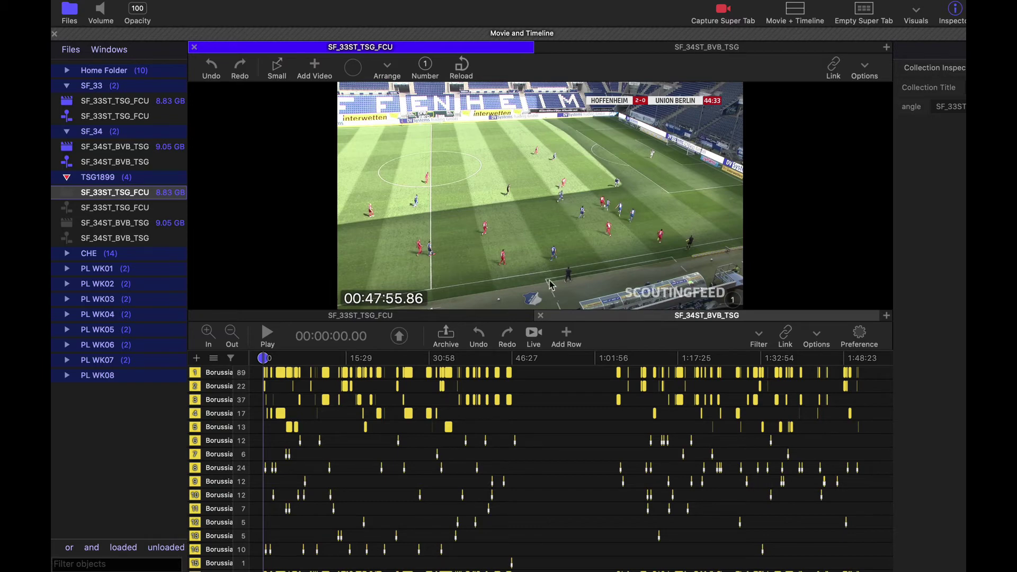
Try slipping all second-half clips in the SF_34ST_BVB_TSG timeline to an earlier position, and undo the slip
{"action": "left_click_drag", "start_coordinate": [570, 363], "coordinate": [881, 357]}
{"action": "right_click", "coordinate": [585, 422]}
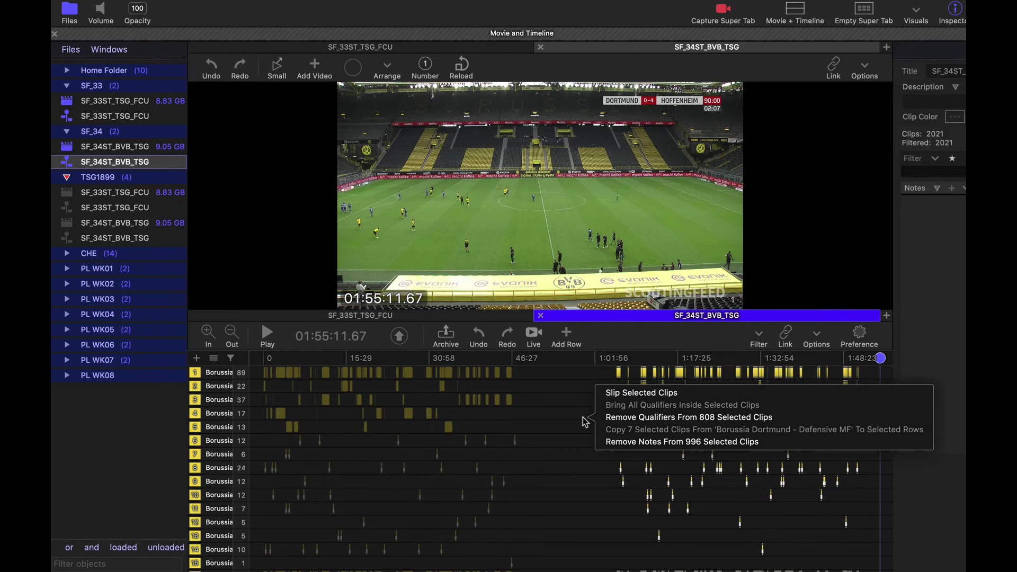
{"action": "left_click", "coordinate": [641, 393]}
{"action": "left_click_drag", "start_coordinate": [586, 488], "coordinate": [533, 497]}
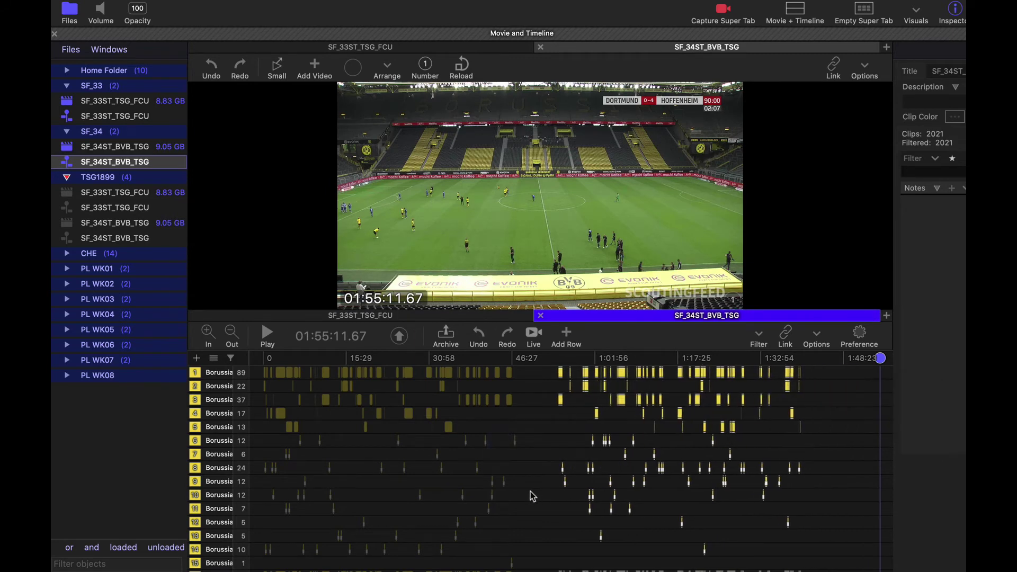
{"action": "left_click", "coordinate": [549, 358]}
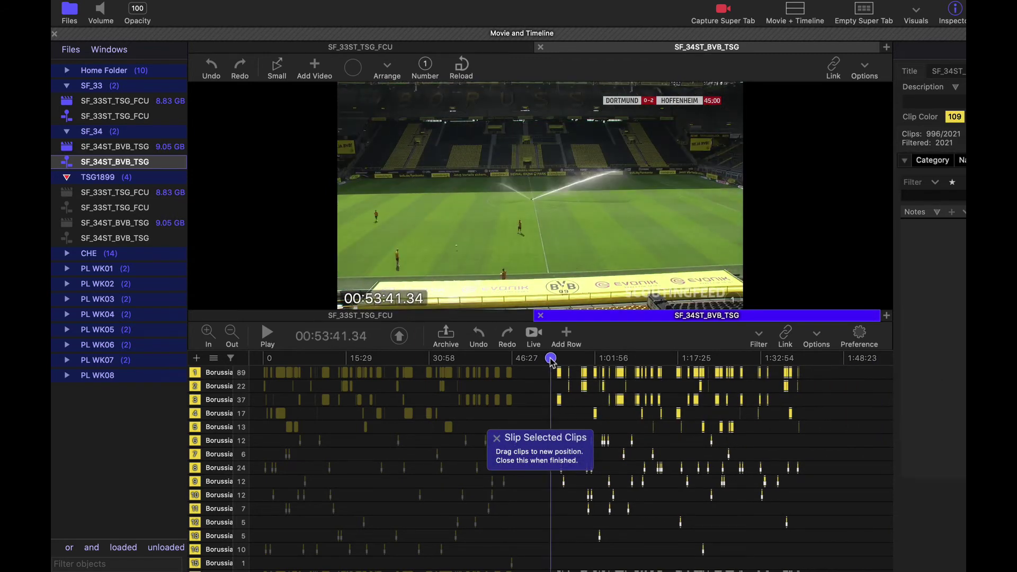
{"action": "left_click", "coordinate": [496, 438]}
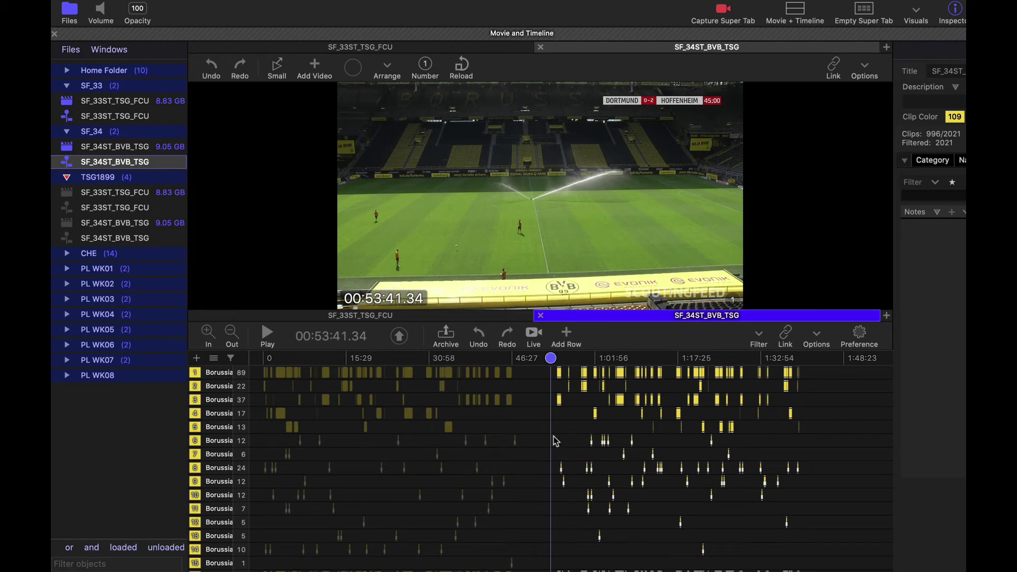
{"action": "left_click", "coordinate": [554, 438]}
{"action": "key", "text": "super+z"}
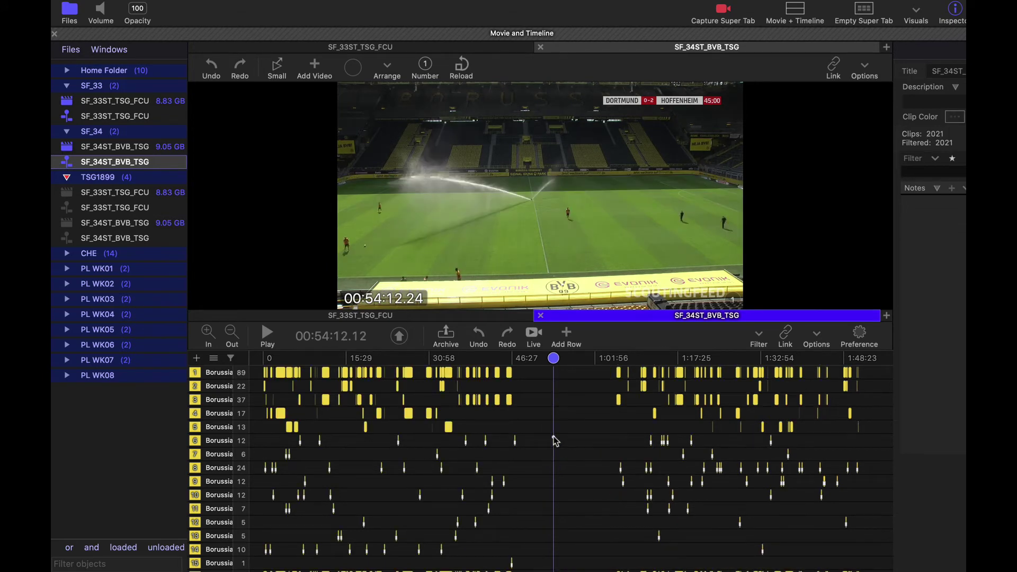
{"action": "left_click_drag", "start_coordinate": [554, 440], "coordinate": [542, 440]}
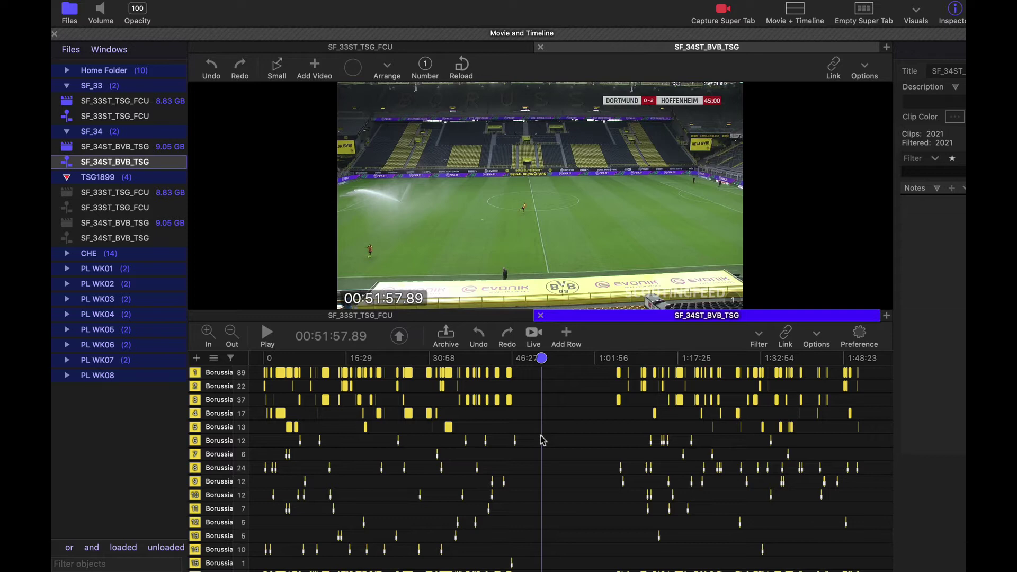
{"action": "left_click", "coordinate": [554, 417]}
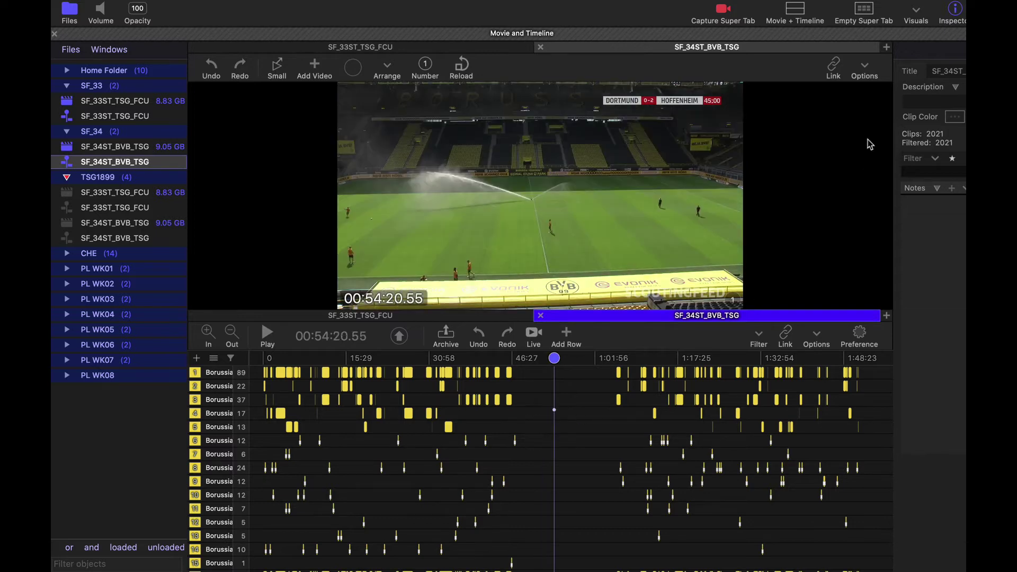
Split the movie pane to the right and create a new composer there, stored in the TSG1899 folder
{"action": "left_click", "coordinate": [885, 47]}
{"action": "left_click", "coordinate": [814, 111]}
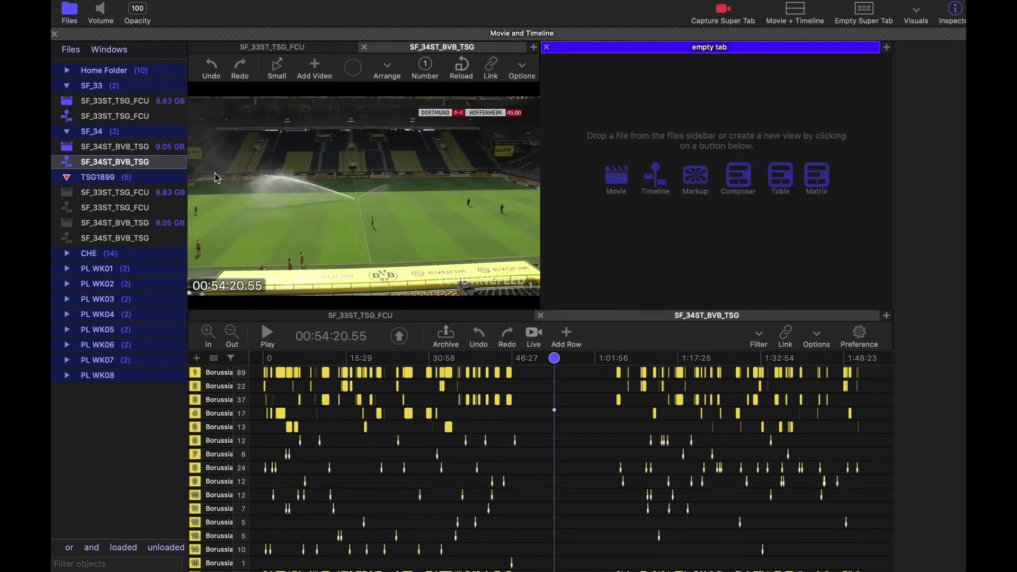
{"action": "left_click", "coordinate": [114, 179]}
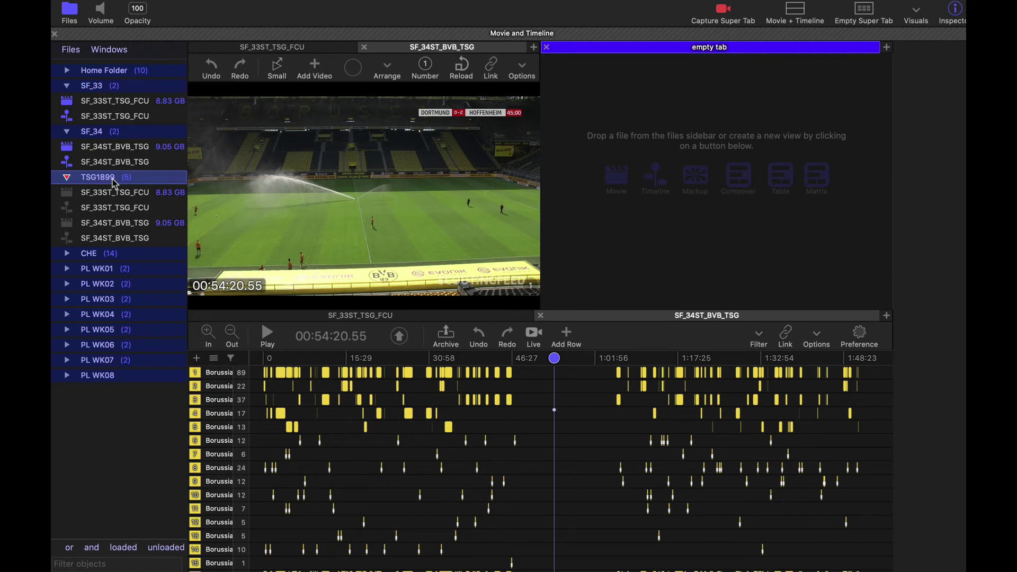
{"action": "left_click", "coordinate": [739, 175]}
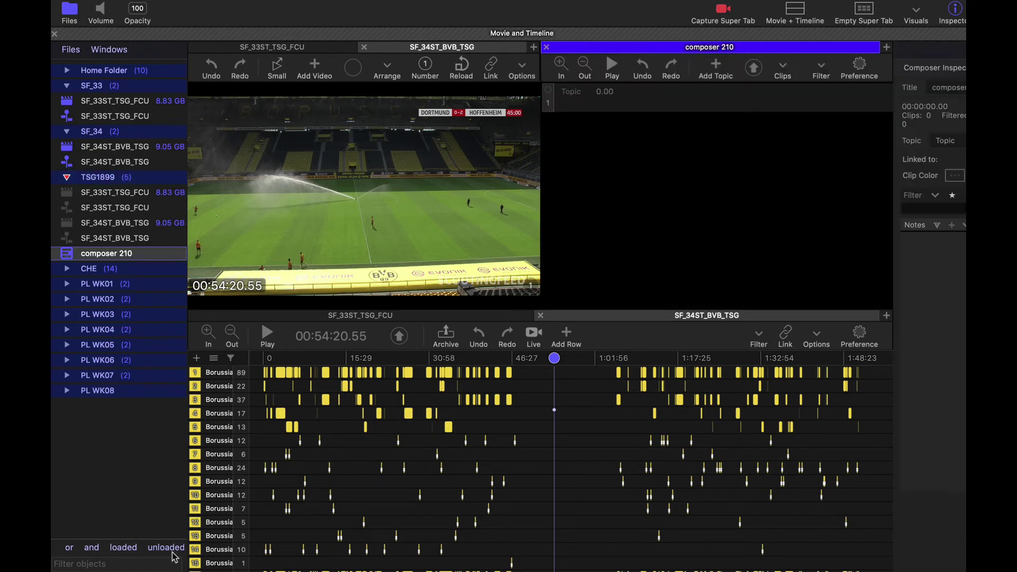
Widen the row titles in the SF_34ST_BVB_TSG timeline and copy the TSG 1899 Hoffenheim rows from Aerials to Clearances into the composer
{"action": "scroll", "coordinate": [271, 494], "scroll_direction": "down", "scroll_amount": 10}
{"action": "scroll", "coordinate": [271, 494], "scroll_direction": "down", "scroll_amount": 3}
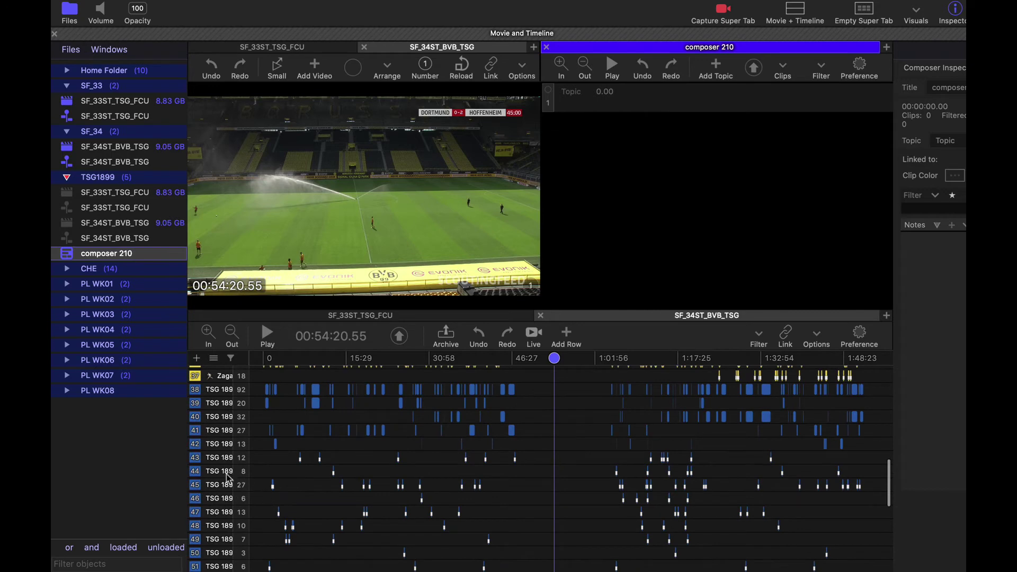
{"action": "left_click", "coordinate": [252, 477]}
{"action": "left_click_drag", "start_coordinate": [250, 481], "coordinate": [377, 485]}
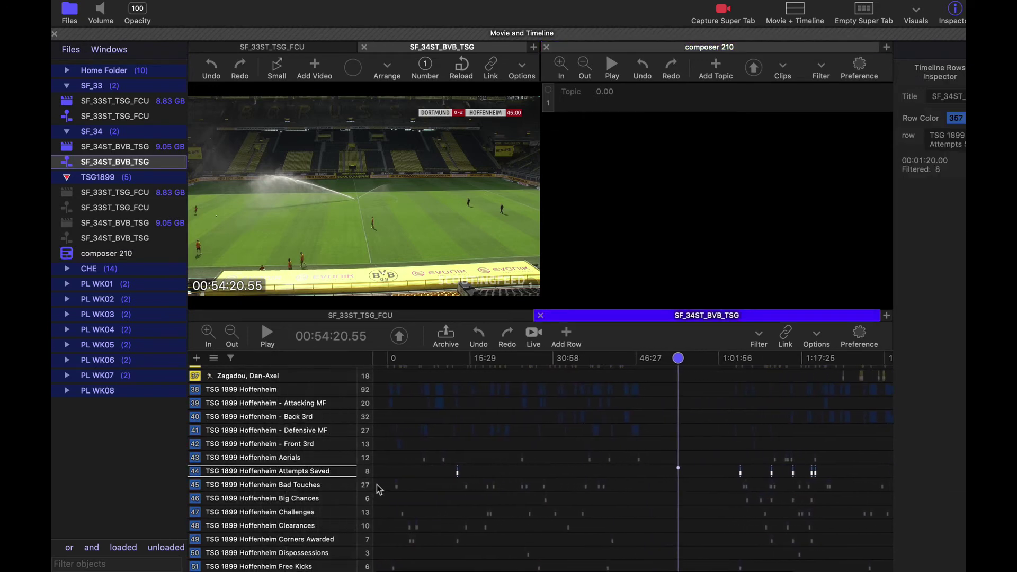
{"action": "scroll", "coordinate": [303, 514], "scroll_direction": "down", "scroll_amount": 6}
{"action": "scroll", "coordinate": [303, 513], "scroll_direction": "up", "scroll_amount": 3}
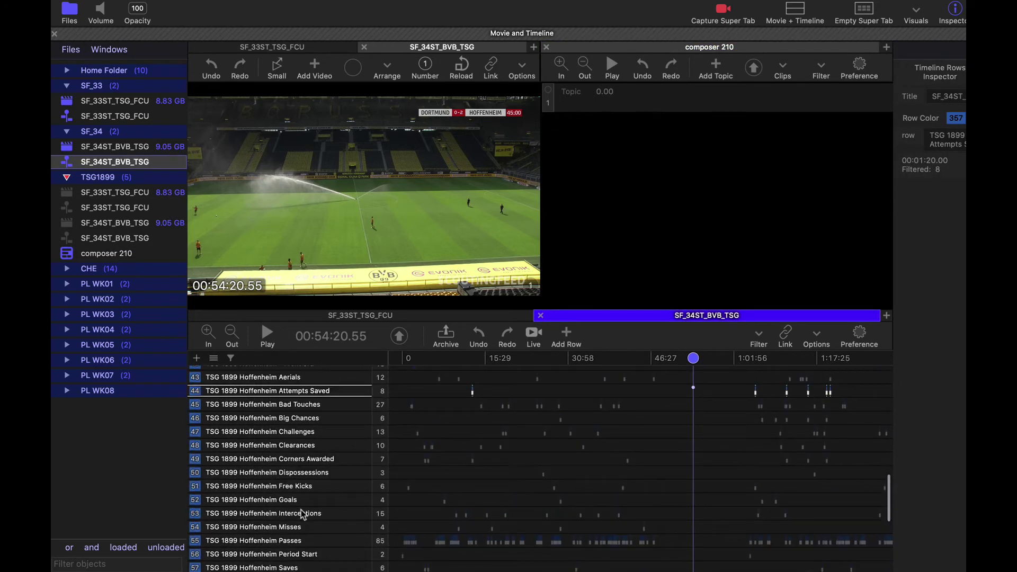
{"action": "scroll", "coordinate": [303, 514], "scroll_direction": "up", "scroll_amount": 1}
{"action": "key", "text": "Up"}
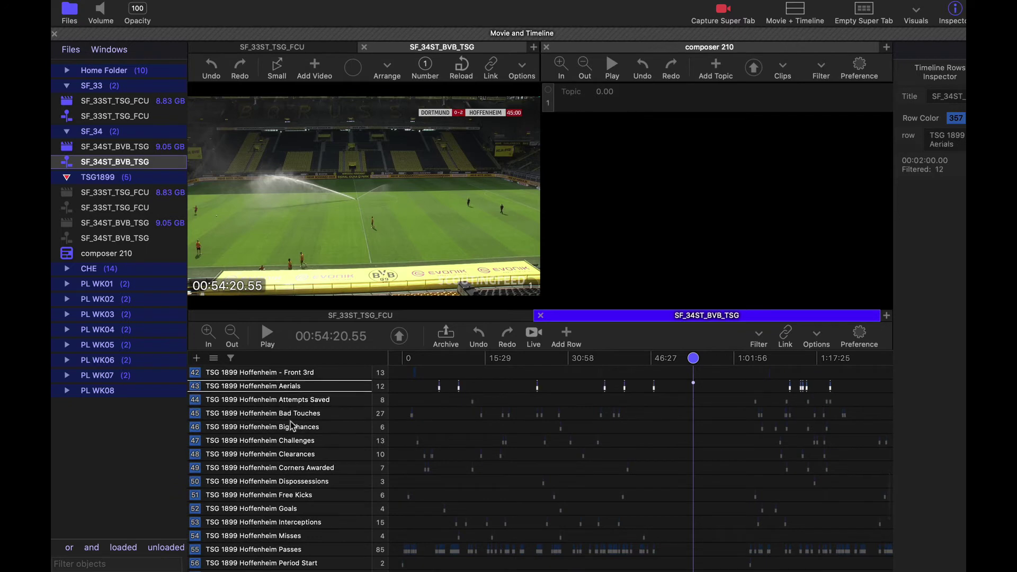
{"action": "left_click", "coordinate": [286, 456], "text": "shift"}
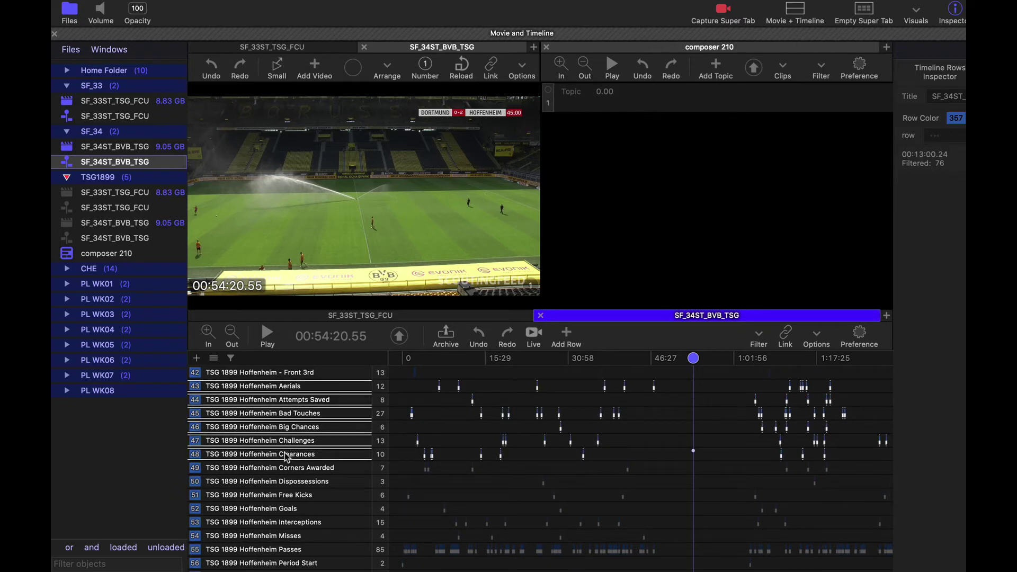
{"action": "key", "text": "c"}
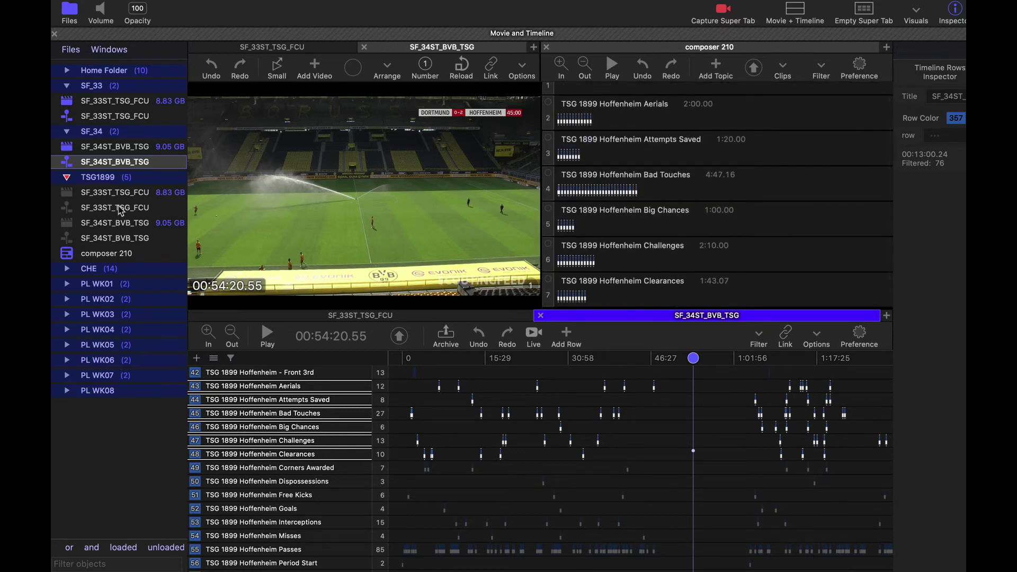
Add the TSG 1899 Hoffenheim rows from Aerials to Clearances of the SF_33ST_TSG_FCU timeline to the same composer
{"action": "left_click", "coordinate": [410, 320]}
{"action": "scroll", "coordinate": [252, 502], "scroll_direction": "down", "scroll_amount": 2}
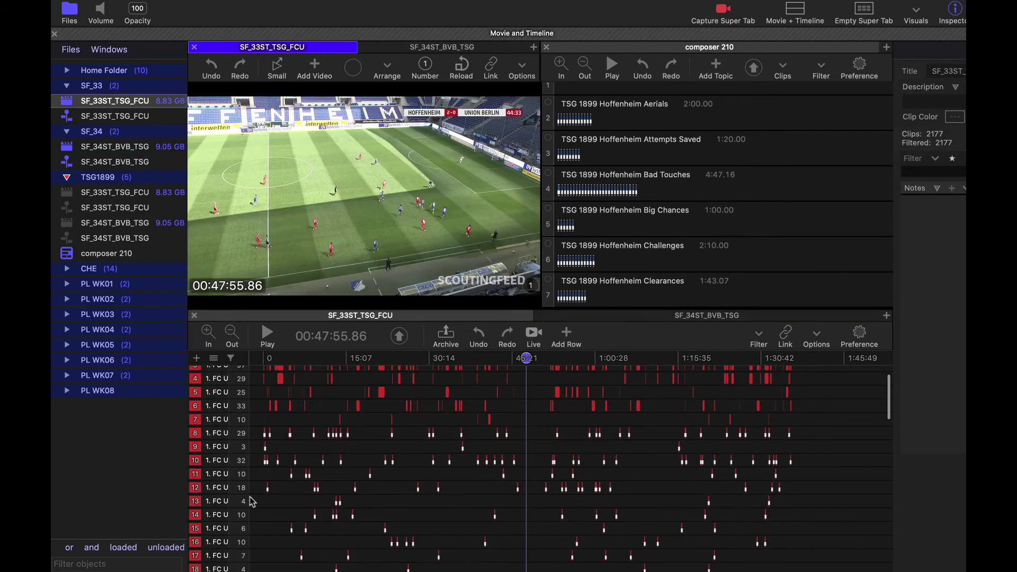
{"action": "scroll", "coordinate": [233, 509], "scroll_direction": "down", "scroll_amount": 8}
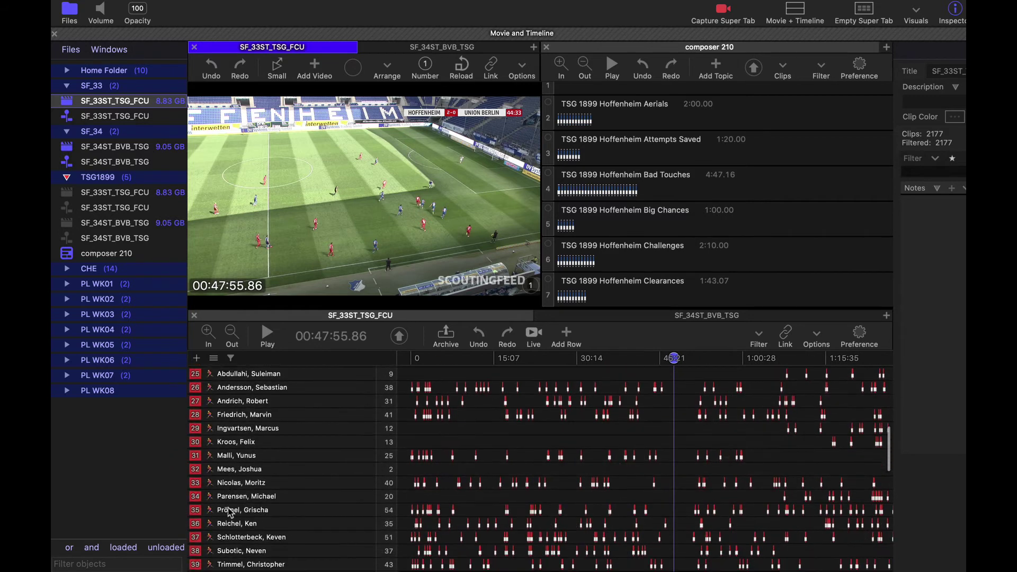
{"action": "scroll", "coordinate": [229, 512], "scroll_direction": "down", "scroll_amount": 8}
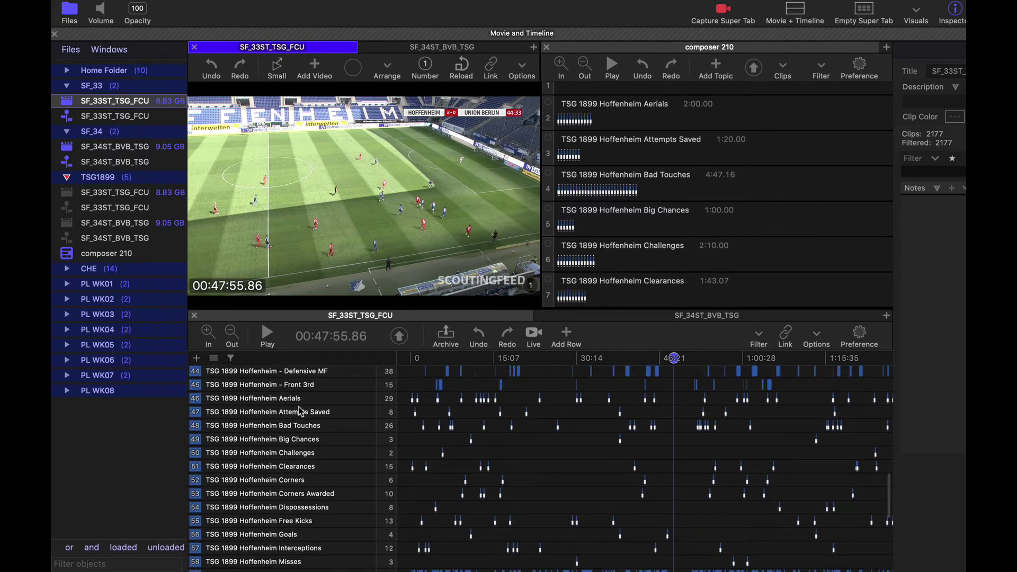
{"action": "scroll", "coordinate": [641, 255], "scroll_direction": "down", "scroll_amount": 1}
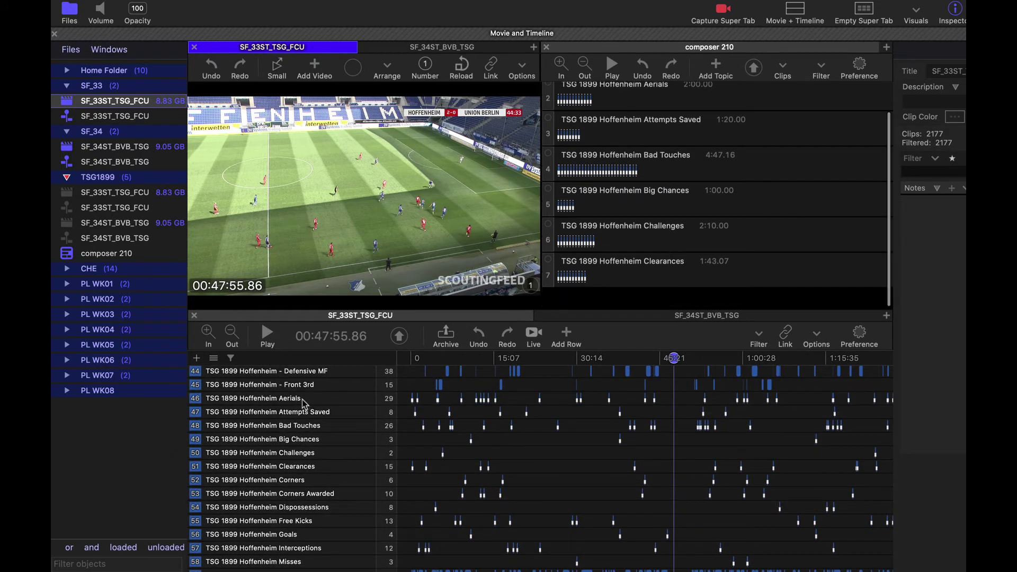
{"action": "left_click_drag", "start_coordinate": [304, 404], "coordinate": [306, 470]}
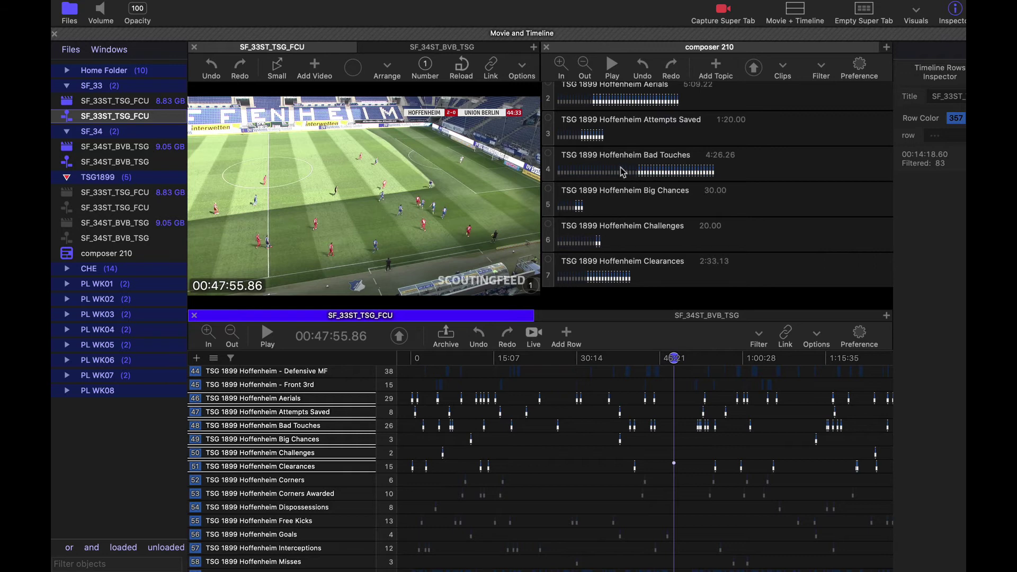
Preview clips from both matches in the composer's TSG 1899 Hoffenheim Bad Touches topic
{"action": "left_click", "coordinate": [608, 168]}
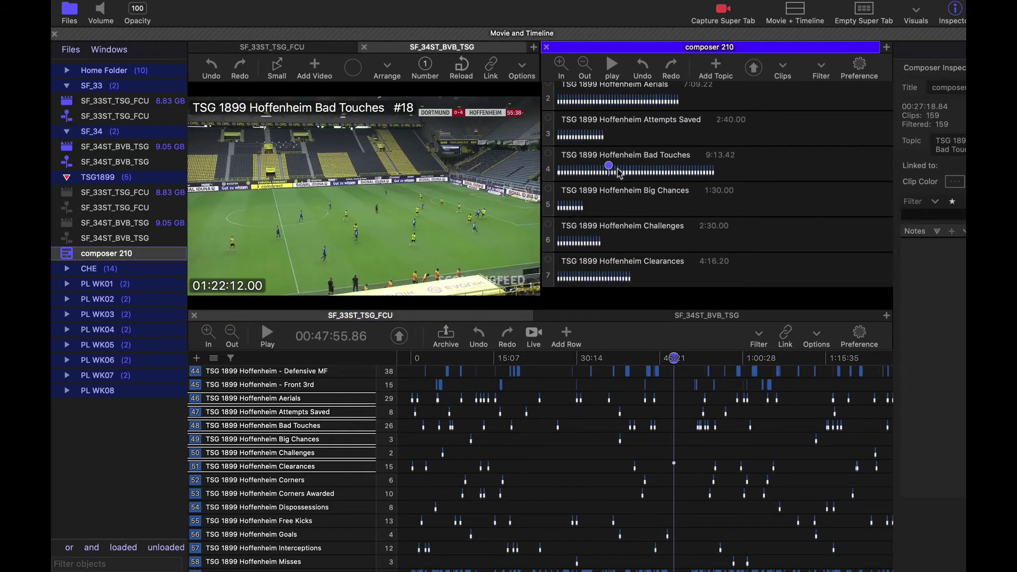
{"action": "left_click", "coordinate": [662, 170]}
{"action": "scroll", "coordinate": [657, 203], "scroll_direction": "up", "scroll_amount": 2}
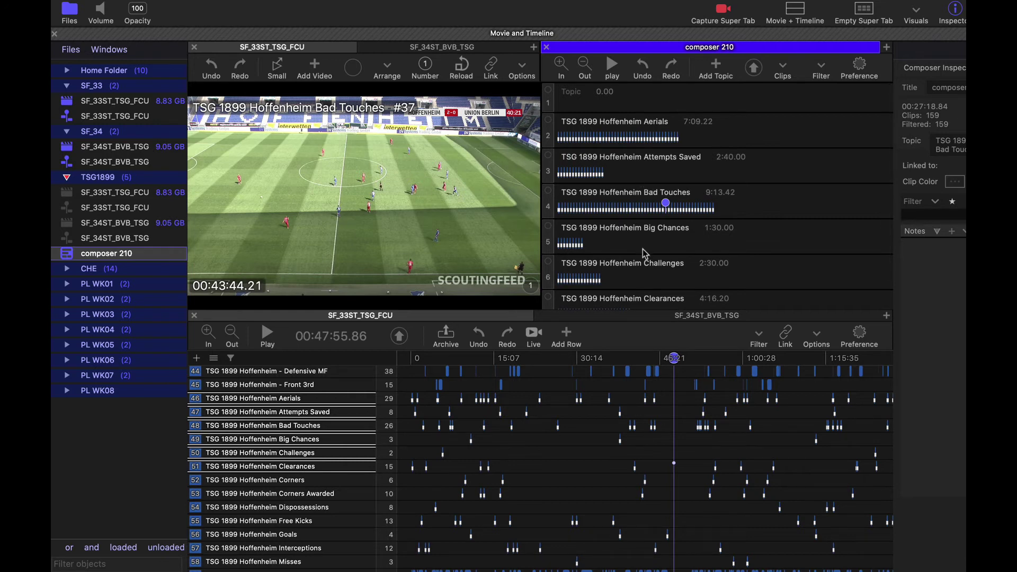
{"action": "scroll", "coordinate": [644, 252], "scroll_direction": "down", "scroll_amount": 1}
{"action": "scroll", "coordinate": [644, 253], "scroll_direction": "up", "scroll_amount": 1}
Make the Home Folder the active folder in the file list
{"action": "left_click", "coordinate": [887, 48]}
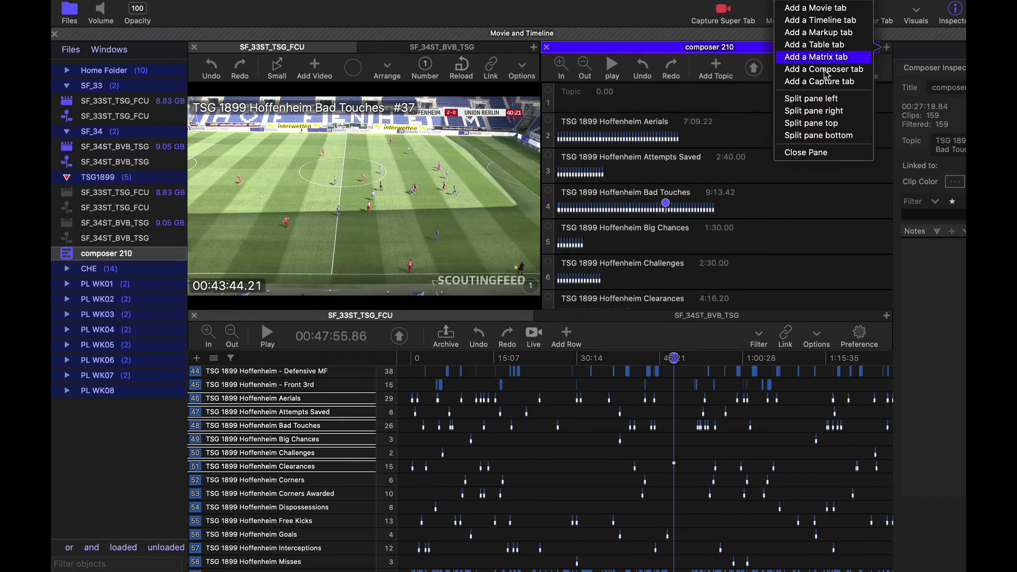
{"action": "left_click", "coordinate": [117, 71]}
{"action": "left_click", "coordinate": [117, 72]}
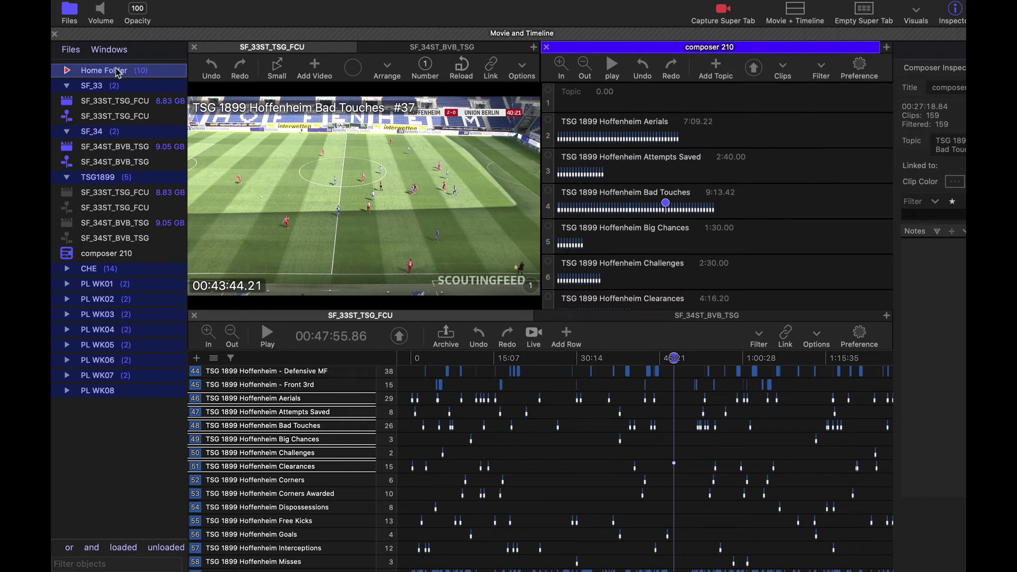
Create a new composer beside composer 210 and add topics until it has eight
{"action": "left_click", "coordinate": [887, 47]}
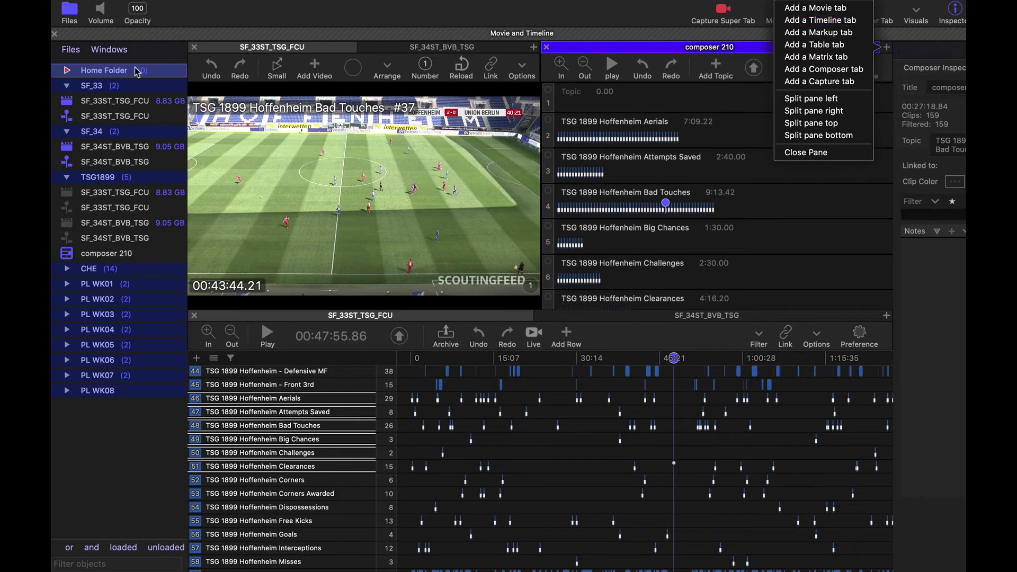
{"action": "left_click", "coordinate": [850, 70]}
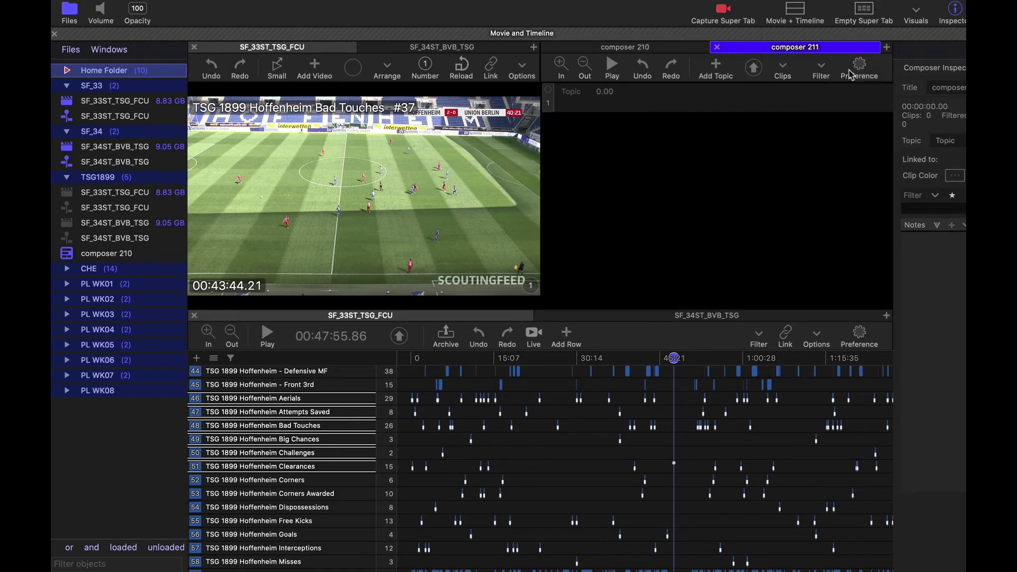
{"action": "double_click", "coordinate": [710, 70]}
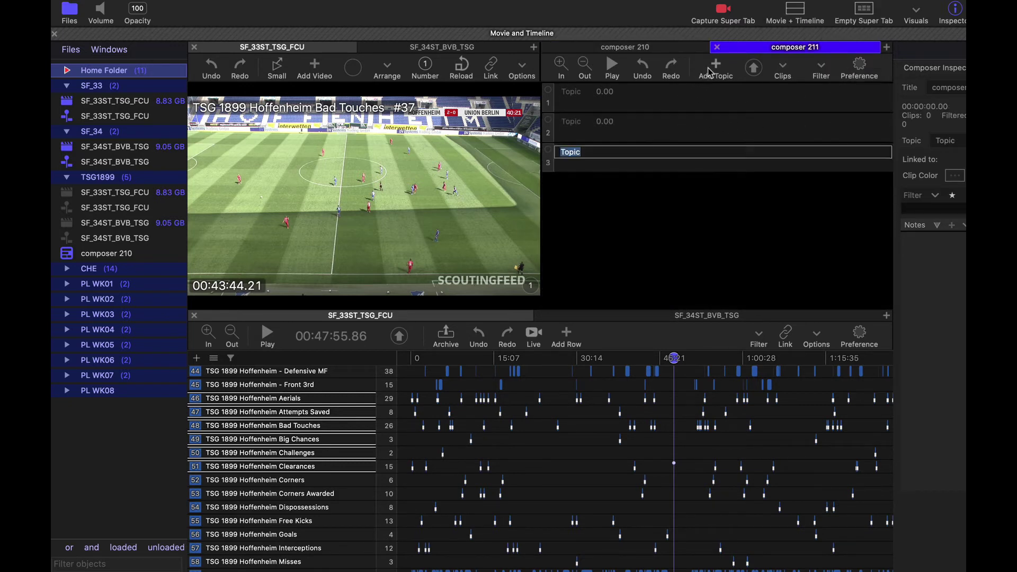
{"action": "double_click", "coordinate": [710, 70]}
{"action": "triple_click", "coordinate": [712, 69]}
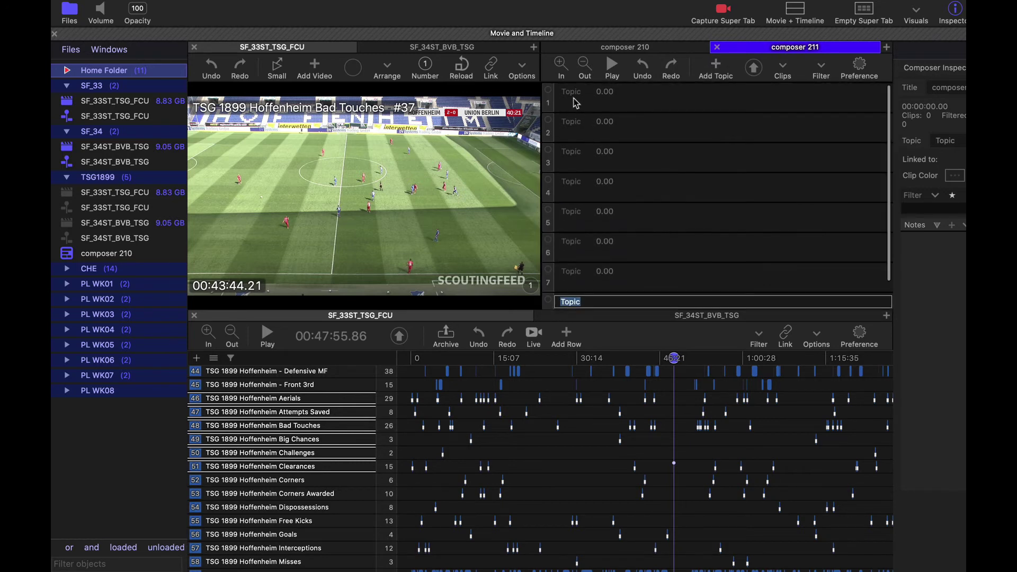
Name the new composer's first four topics with players' first names, one player per topic
{"action": "scroll", "coordinate": [576, 104], "scroll_direction": "down", "scroll_amount": 1}
{"action": "double_click", "coordinate": [572, 89]}
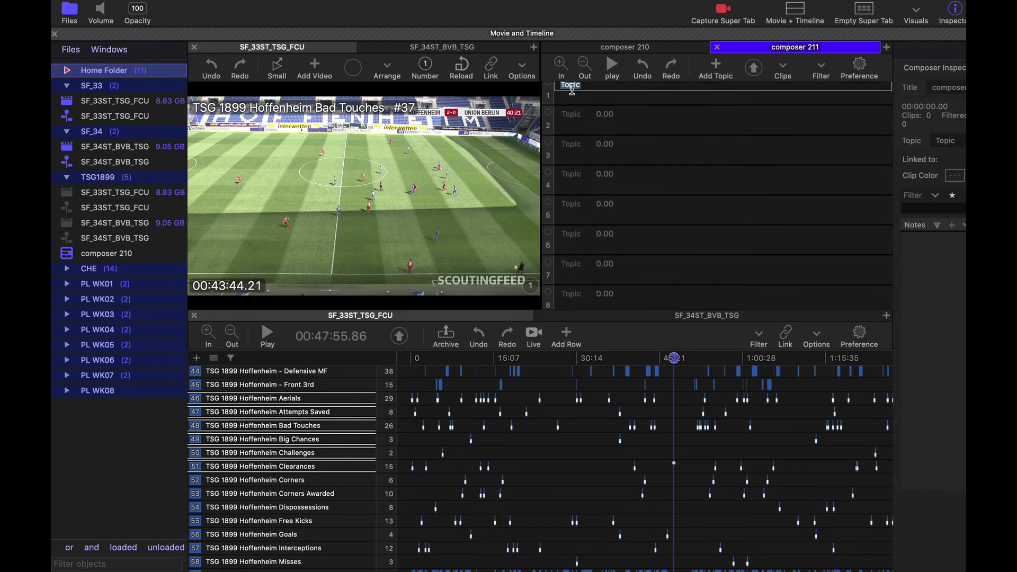
{"action": "type", "text": "Rex"}
{"action": "key", "text": "Tab"}
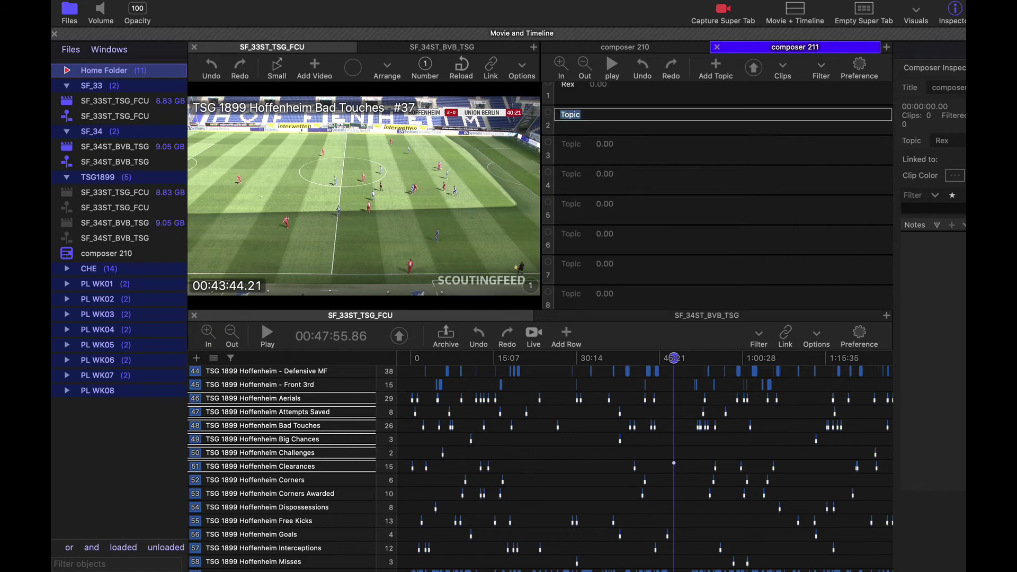
{"action": "type", "text": "John"}
{"action": "key", "text": "Tab"}
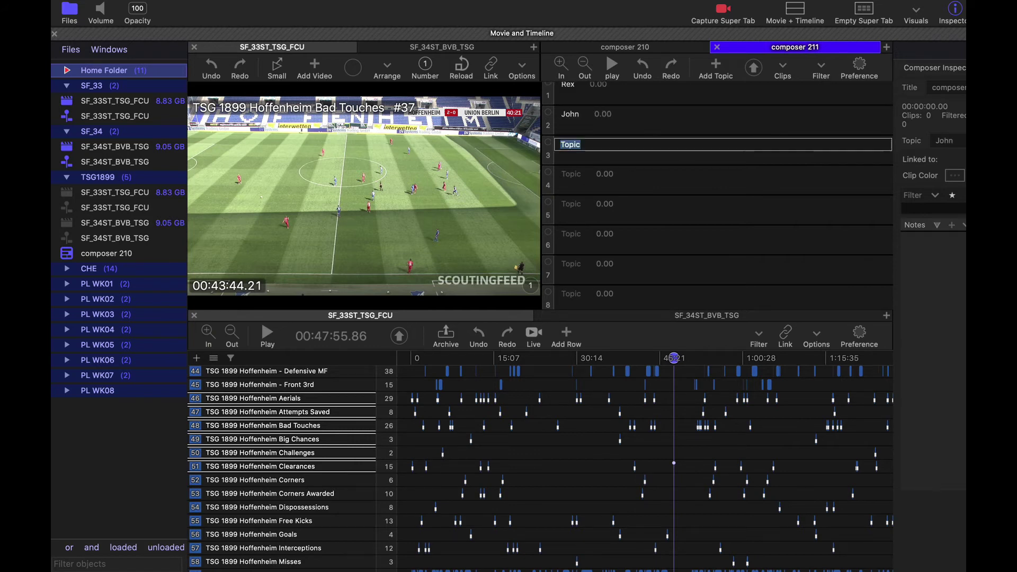
{"action": "type", "text": "Tim"}
{"action": "key", "text": "Tab"}
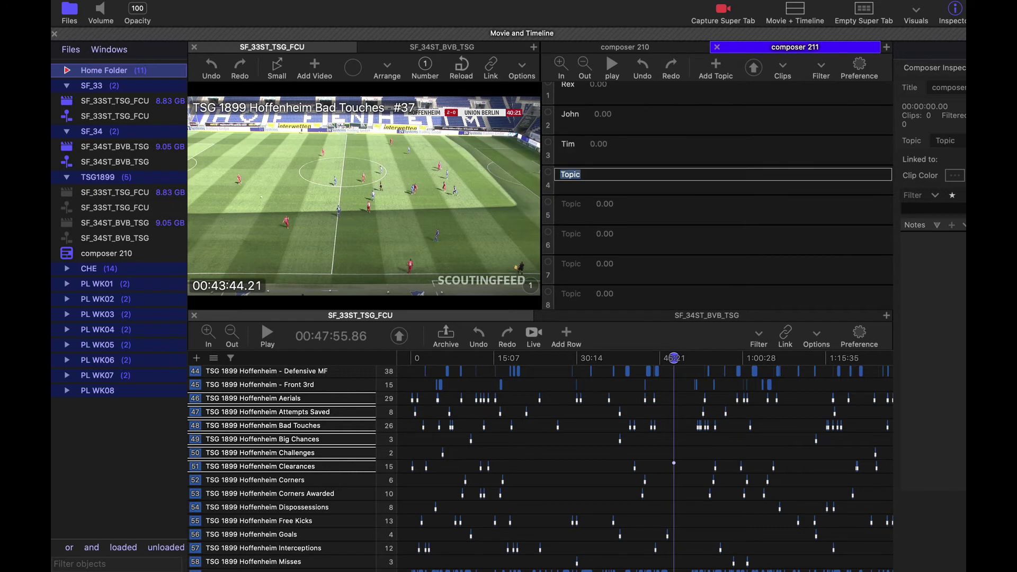
{"action": "type", "text": "Mike"}
{"action": "key", "text": "Tab"}
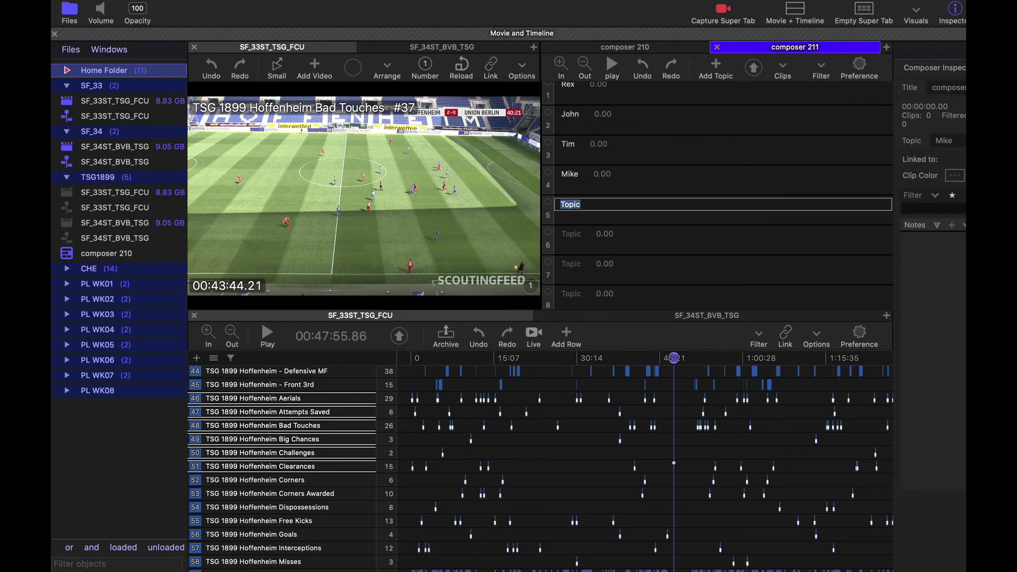
Name topics five to eight of the new composer with the remaining players' first names
{"action": "type", "text": "Carles"}
{"action": "key", "text": "Tab"}
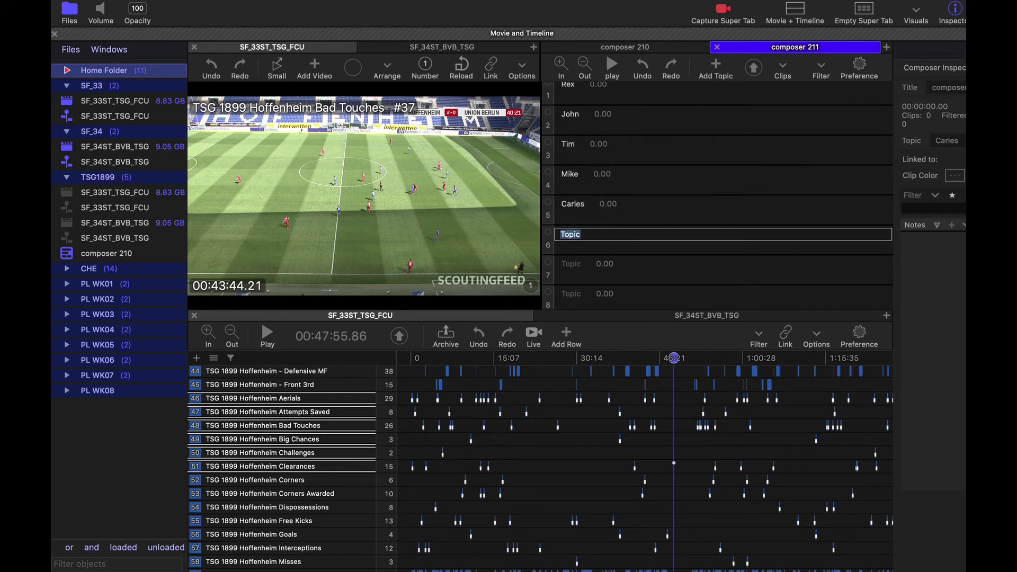
{"action": "type", "text": "Timo"}
{"action": "key", "text": "Tab"}
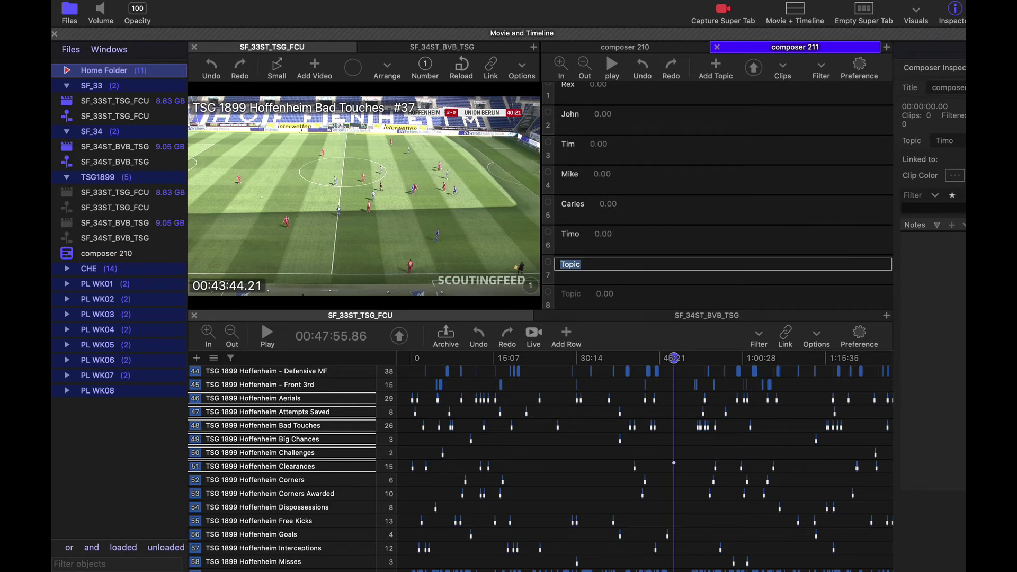
{"action": "type", "text": "Joe"}
{"action": "key", "text": "Tab"}
{"action": "type", "text": "Phil"}
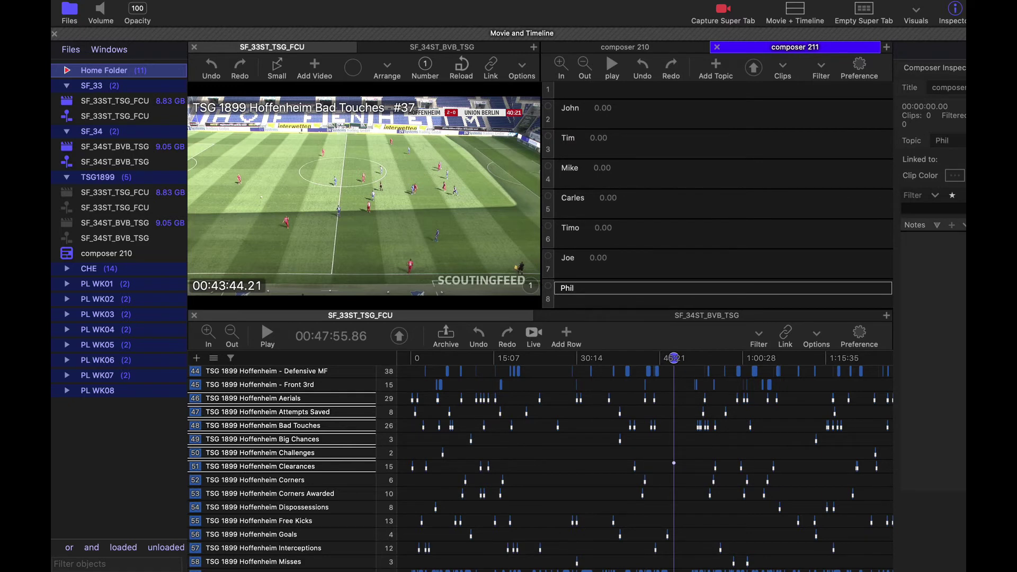
{"action": "type", "text": "ipp"}
{"action": "key", "text": "Return"}
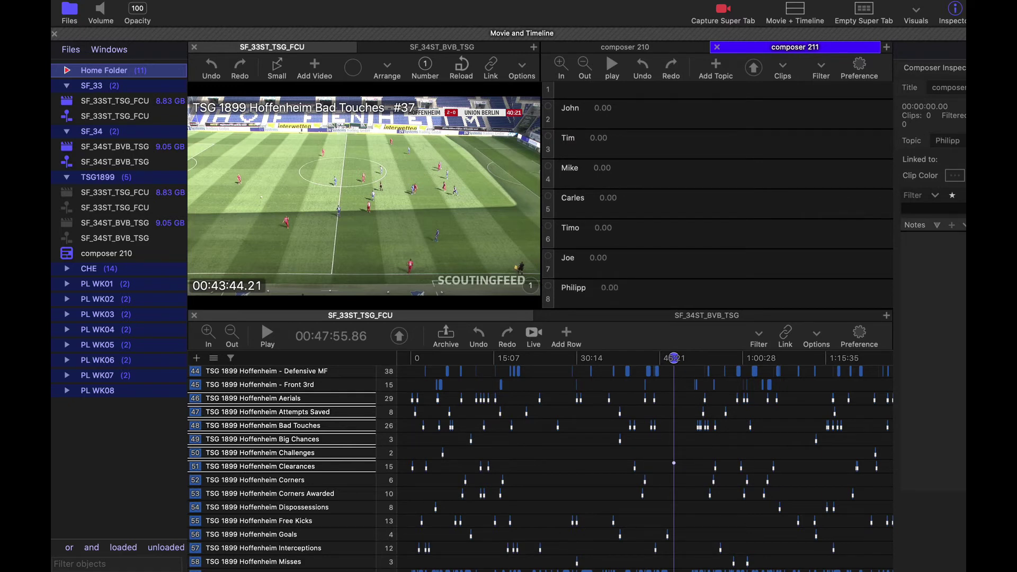
{"action": "scroll", "coordinate": [652, 244], "scroll_direction": "up", "scroll_amount": 1}
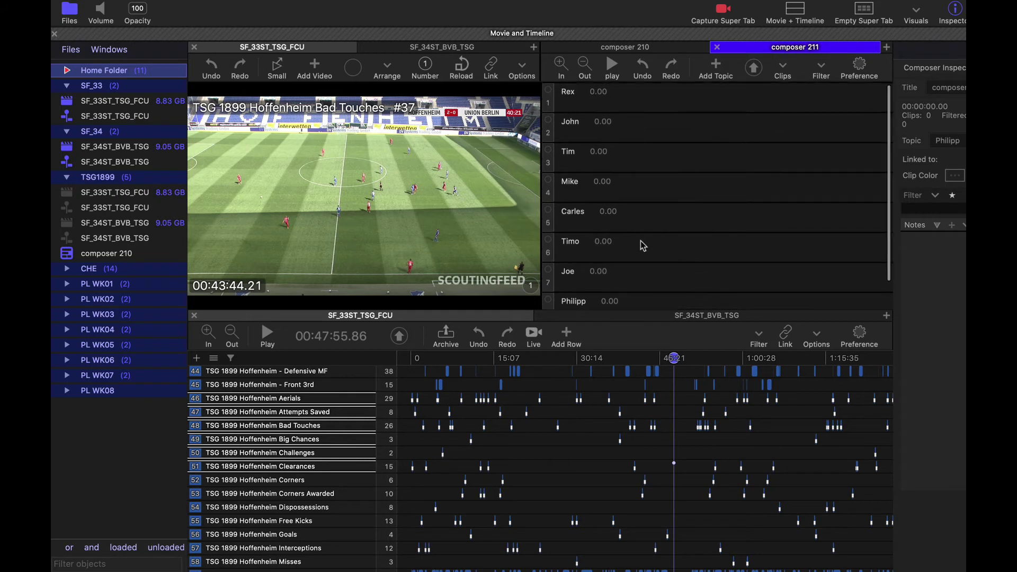
Rename the new composer as Template
{"action": "left_click", "coordinate": [945, 87]}
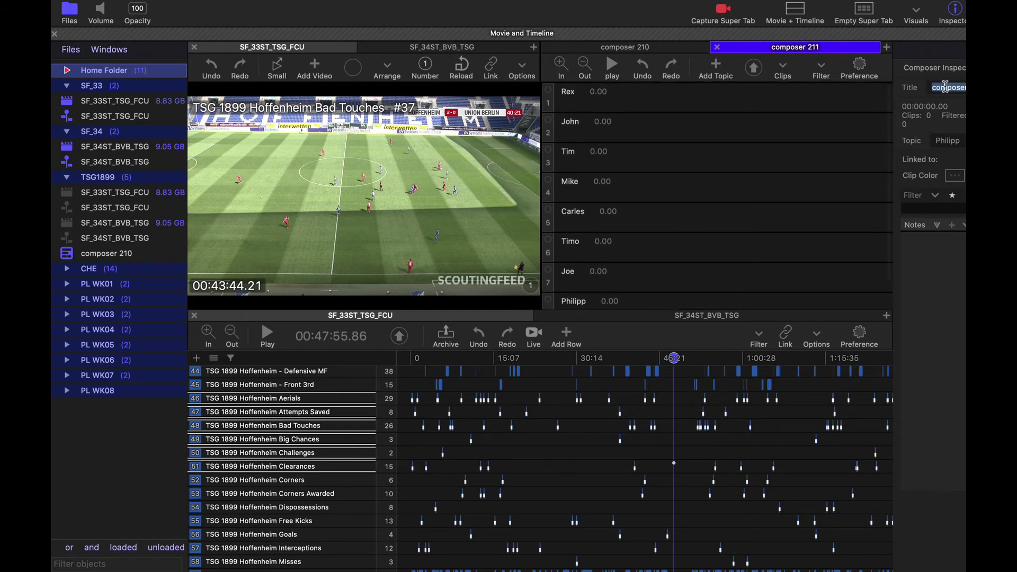
{"action": "type", "text": "Te,mp"}
{"action": "key", "text": "BackSpace"}
{"action": "key", "text": "BackSpace"}
{"action": "key", "text": "BackSpace"}
{"action": "type", "text": "mplate"}
Expand the Home Folder showing only loaded files, and duplicate the Template composer as a new copy
{"action": "left_click", "coordinate": [67, 71]}
{"action": "left_click", "coordinate": [127, 551]}
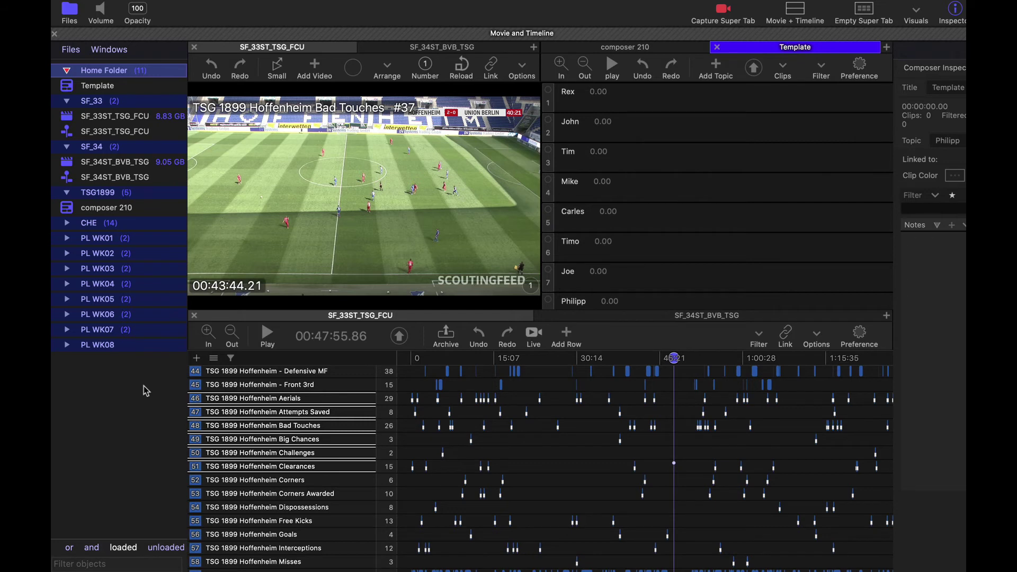
{"action": "left_click", "coordinate": [132, 89]}
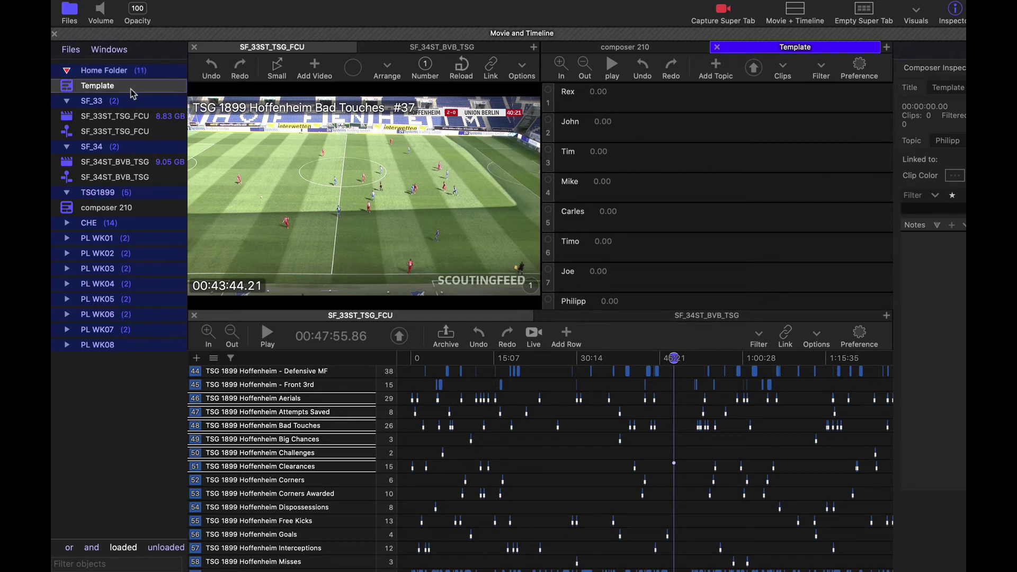
{"action": "right_click", "coordinate": [130, 90]}
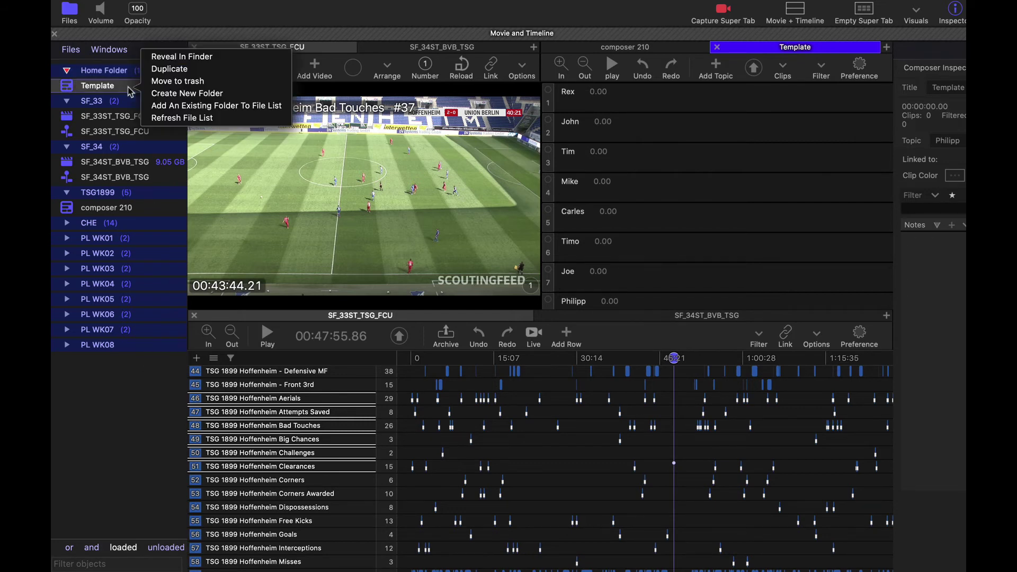
{"action": "left_click", "coordinate": [169, 70]}
{"action": "left_click", "coordinate": [252, 242]}
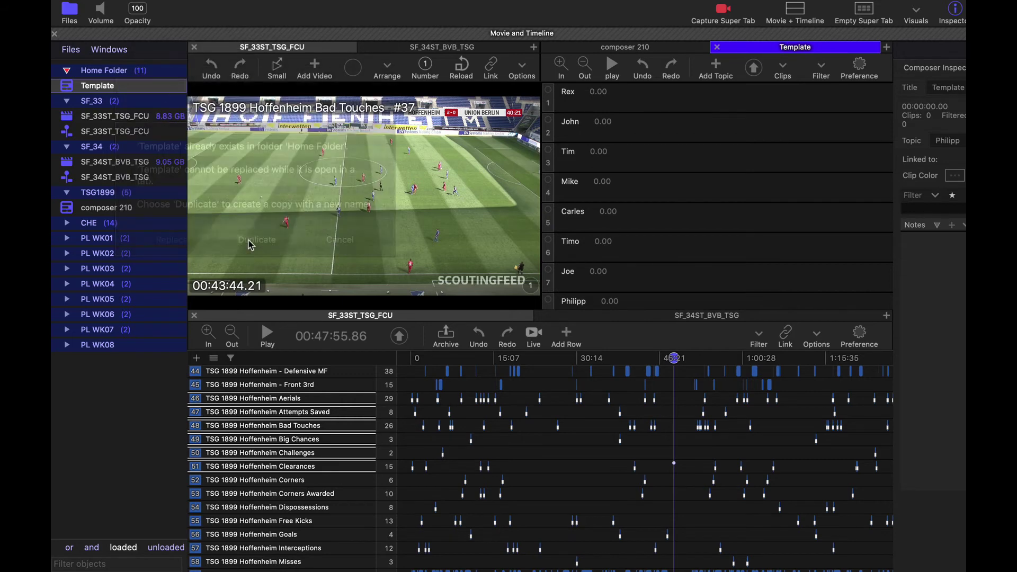
{"action": "left_click", "coordinate": [88, 103]}
{"action": "left_click", "coordinate": [97, 75]}
{"action": "left_click", "coordinate": [99, 85]}
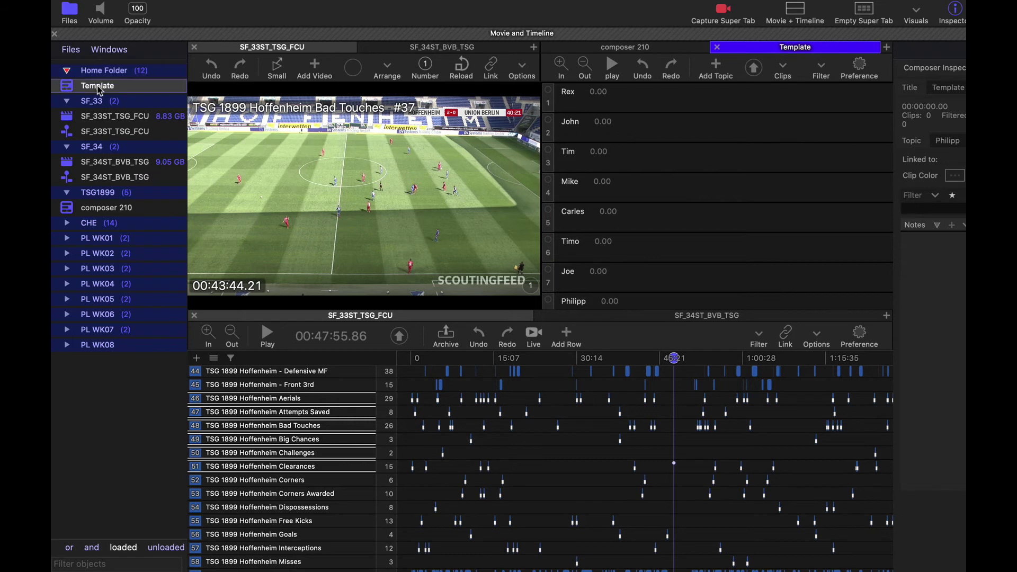
Show unloaded files in the file list again and rename the duplicate Template [2] as Hoffenheim edit
{"action": "left_click", "coordinate": [123, 549]}
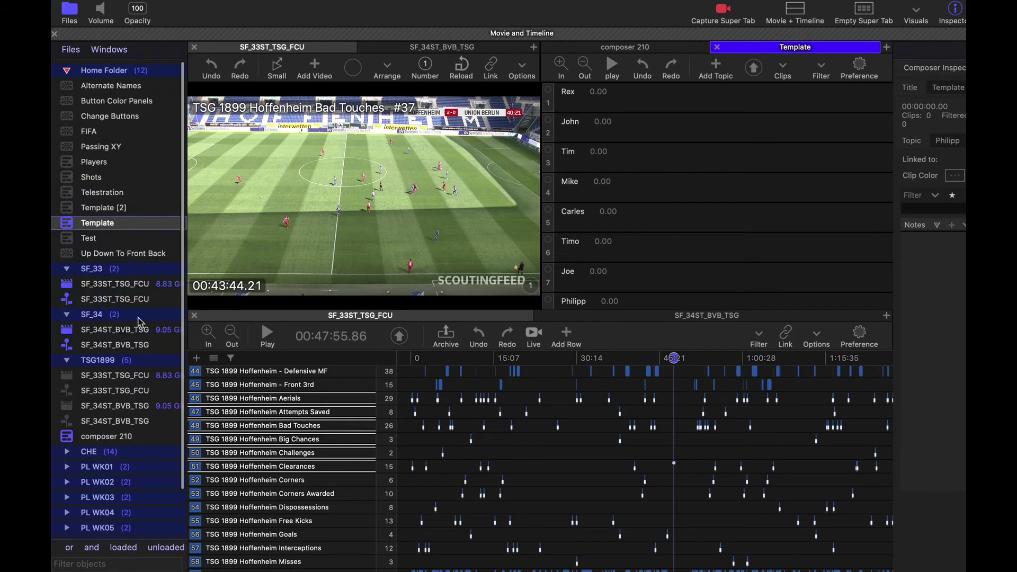
{"action": "left_click", "coordinate": [131, 289]}
{"action": "left_click", "coordinate": [130, 208]}
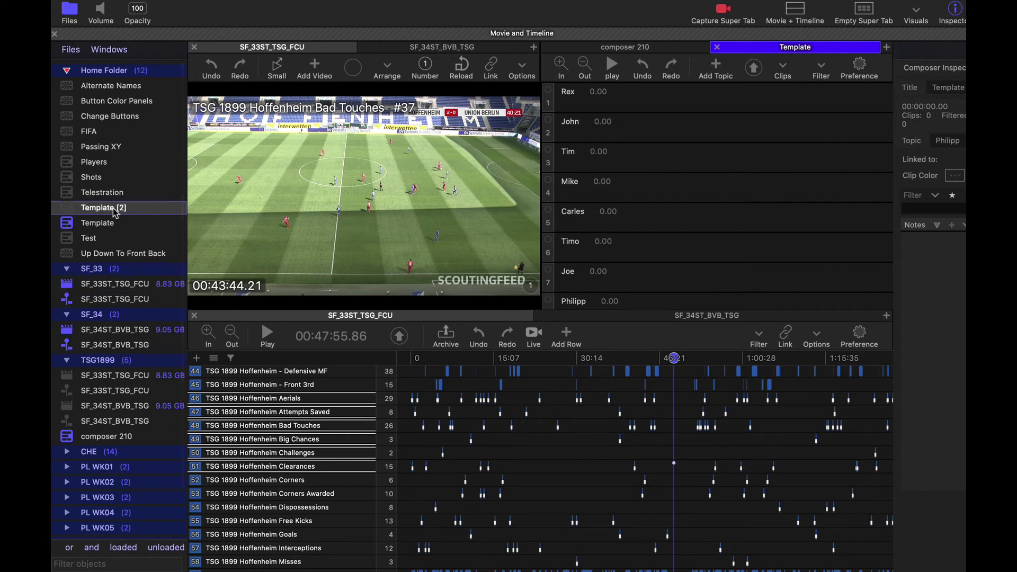
{"action": "left_click", "coordinate": [113, 208]}
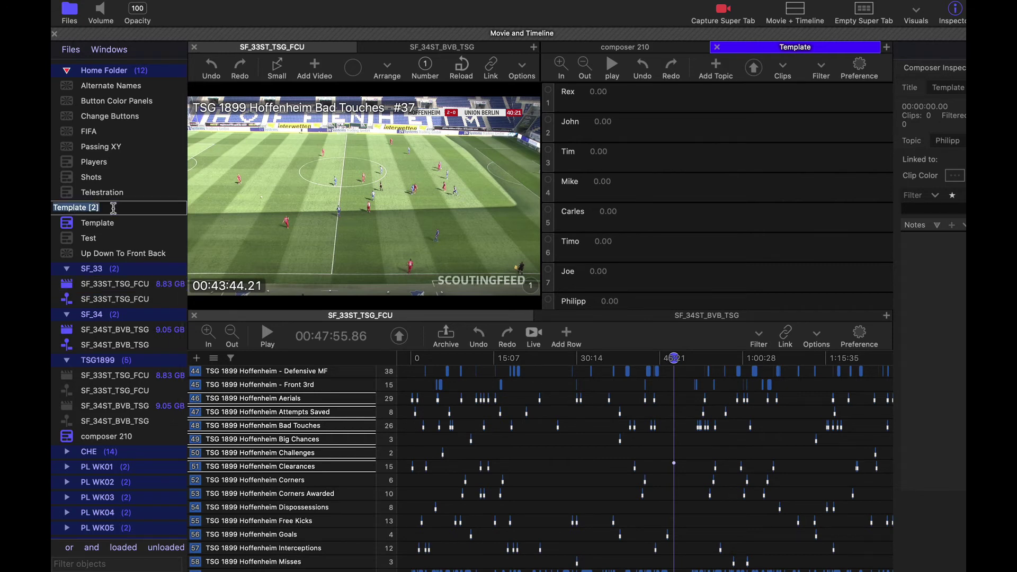
{"action": "type", "text": "Hoffenheim edit"}
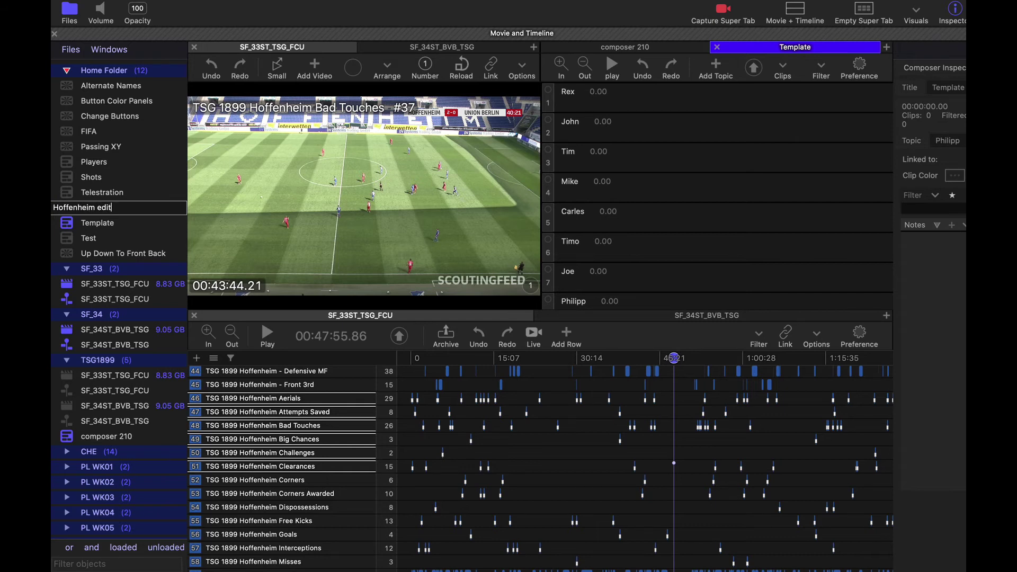
{"action": "key", "text": "Return"}
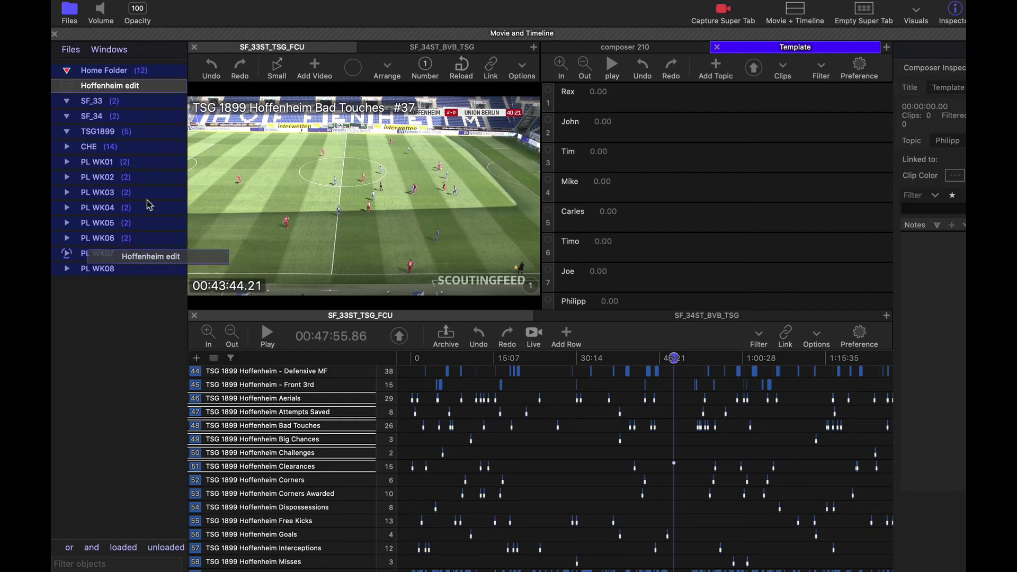
Copy Hoffenheim edit into the TSG1899 folder and open that copy beside composer 210 in place of Template
{"action": "left_click_drag", "start_coordinate": [150, 205], "coordinate": [155, 136]}
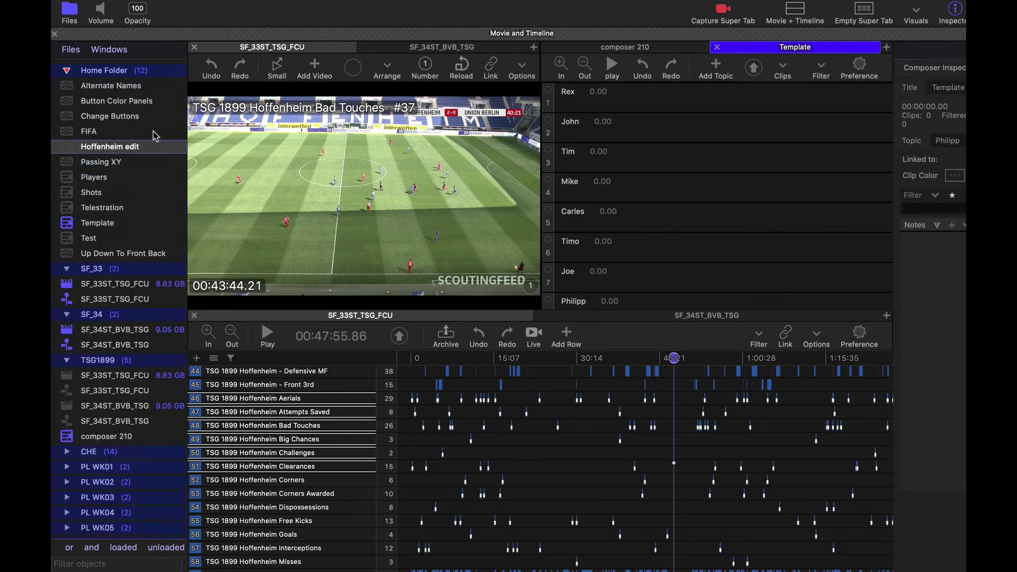
{"action": "left_click", "coordinate": [117, 377]}
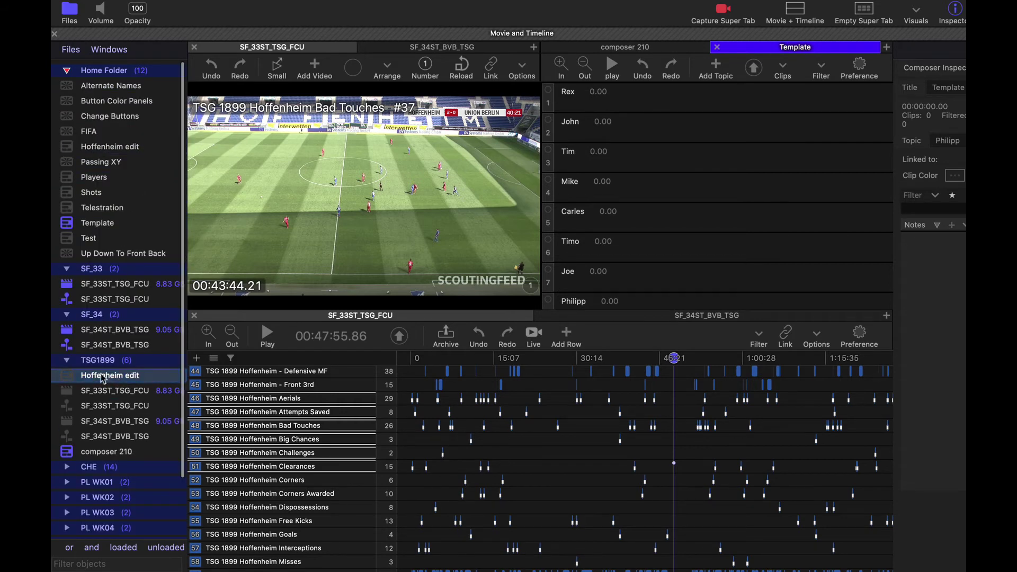
{"action": "left_click", "coordinate": [715, 48]}
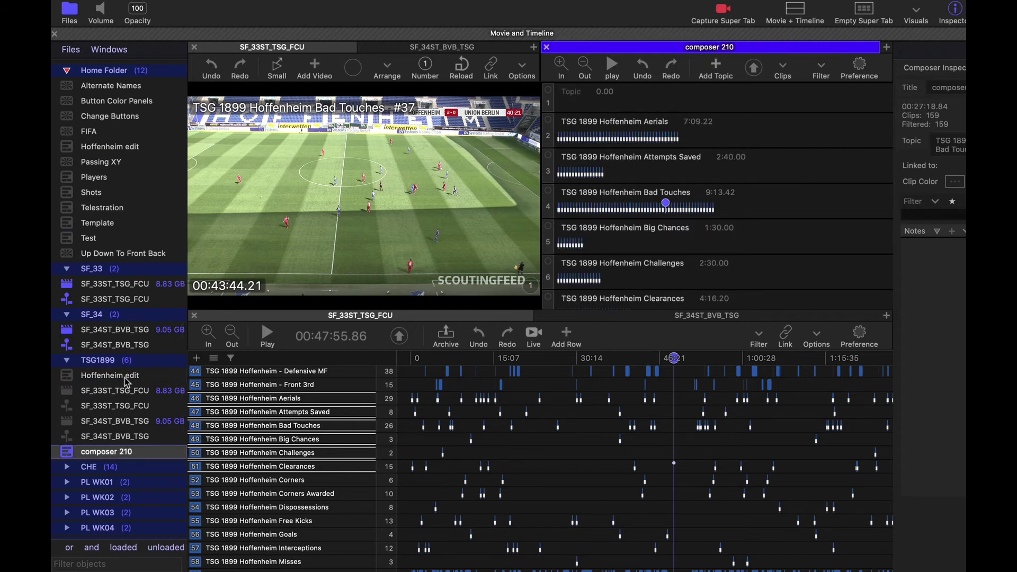
{"action": "left_click_drag", "start_coordinate": [128, 377], "coordinate": [687, 309]}
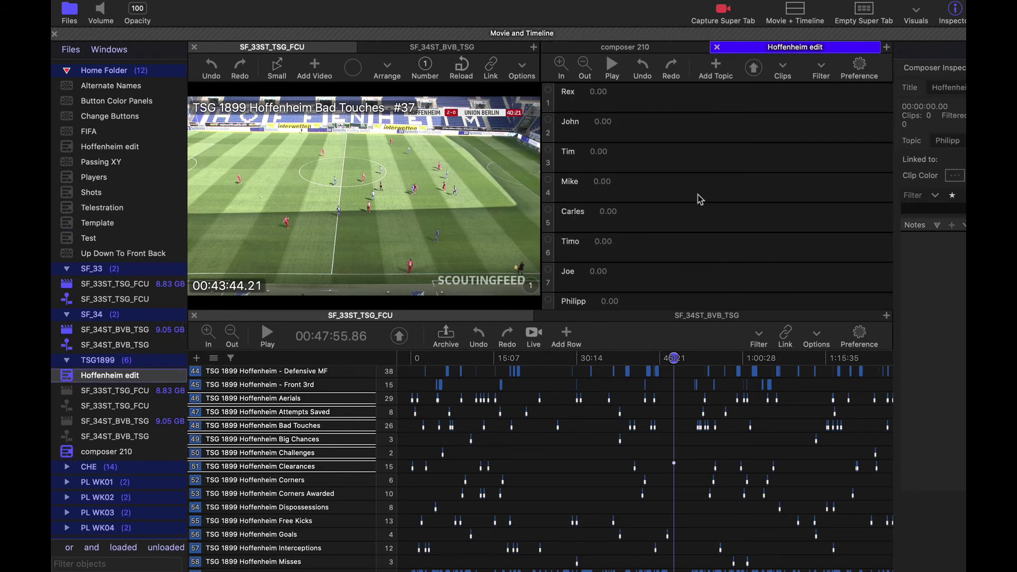
Copy the TSG 1899 Hoffenheim Aerials clip at about 00:13:16 in the SF_33ST_TSG_FCU timeline to the first topic of Hoffenheim edit
{"action": "left_click", "coordinate": [483, 398]}
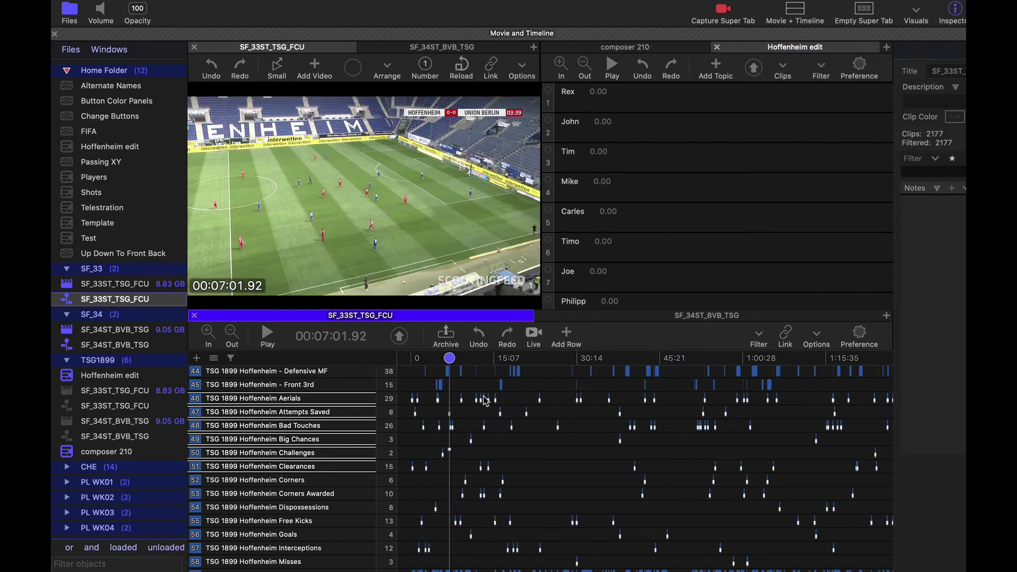
{"action": "right_click", "coordinate": [483, 398]}
{"action": "mouse_move", "coordinate": [616, 371]}
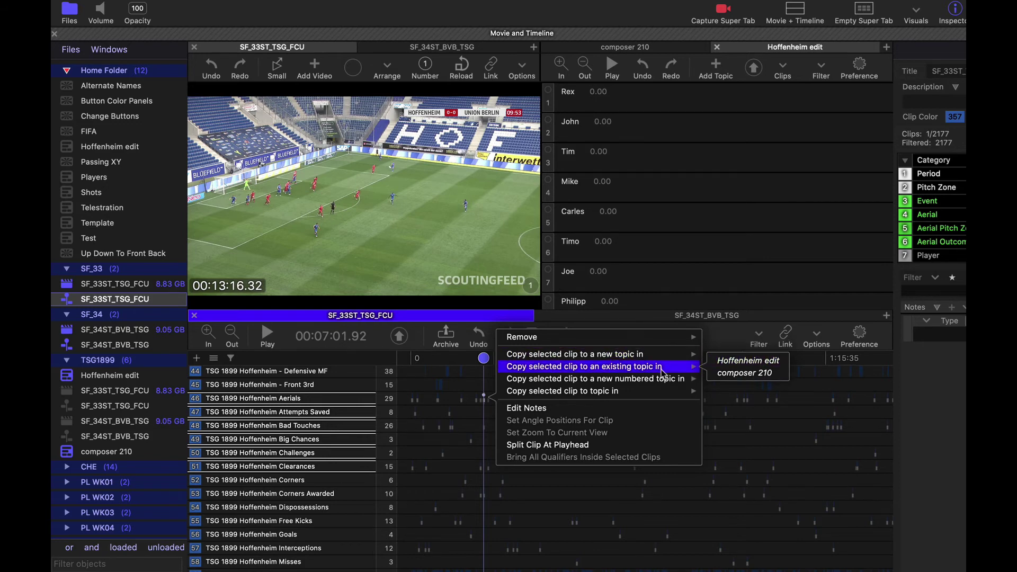
{"action": "mouse_move", "coordinate": [678, 397]}
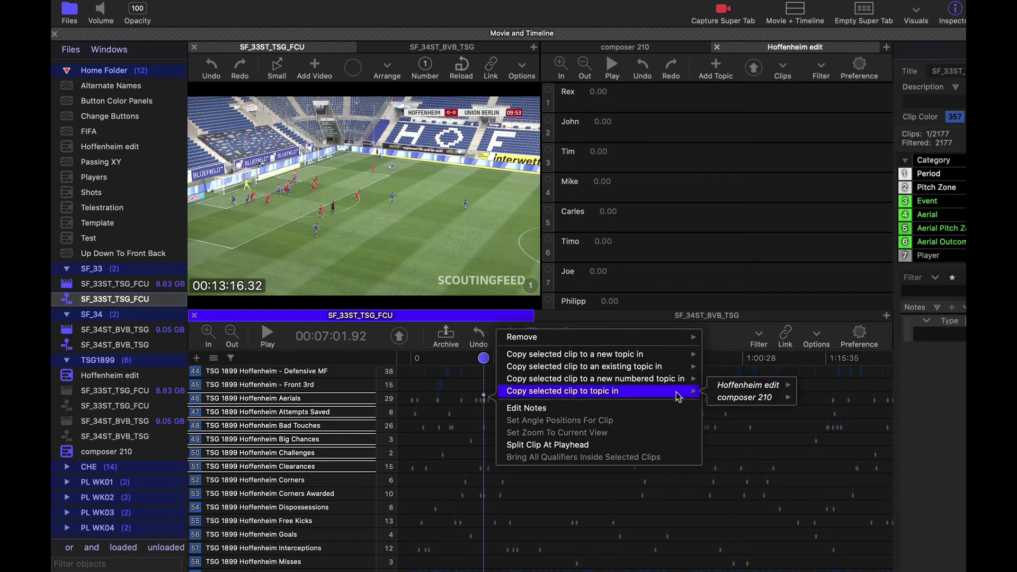
{"action": "mouse_move", "coordinate": [762, 387]}
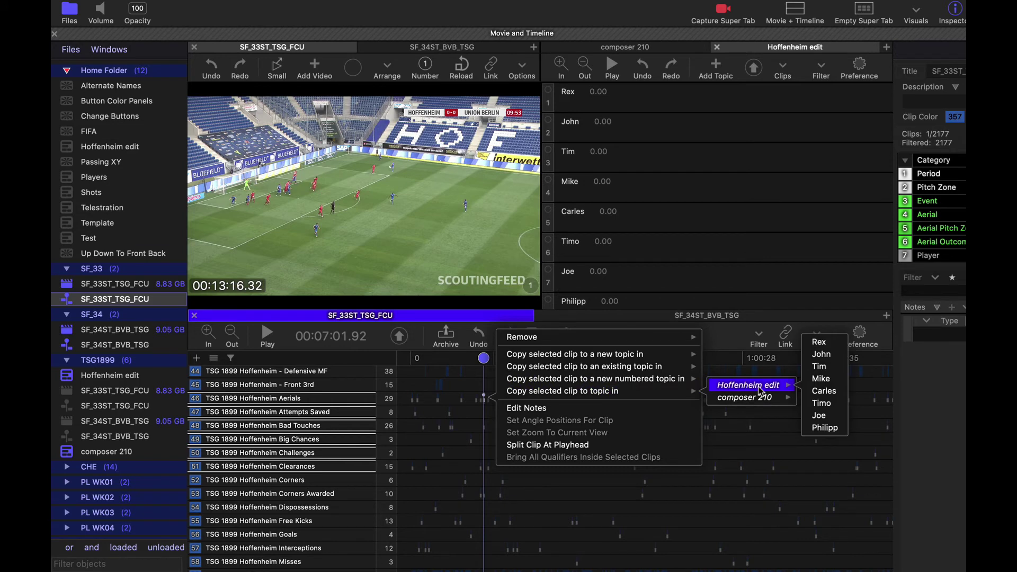
{"action": "left_click", "coordinate": [825, 344]}
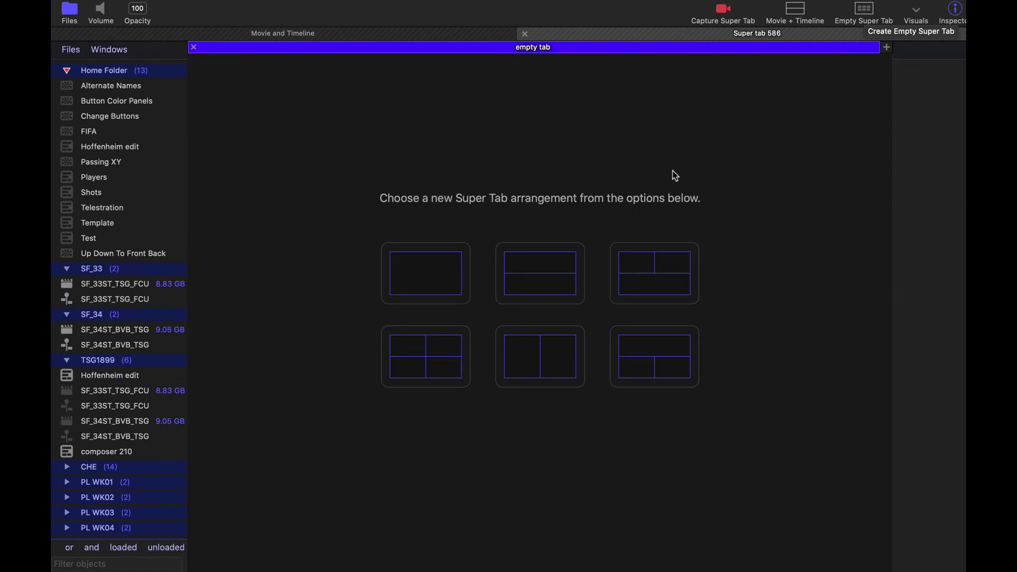
Arrange the new empty super tab as two side-by-side panes
{"action": "left_click", "coordinate": [578, 346]}
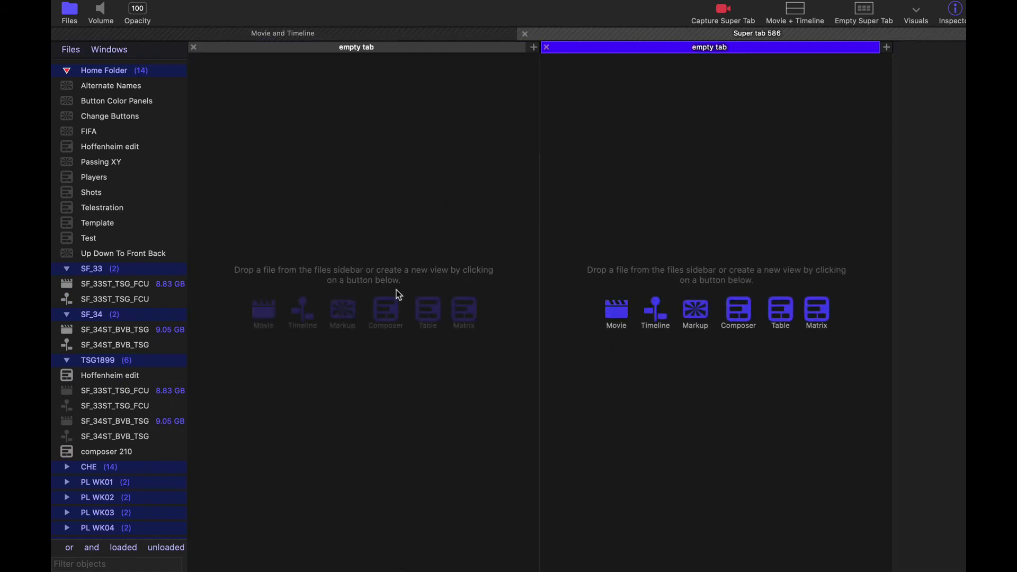
Create a new composer in the first pane and copy the SF_33ST_TSG_FCU timeline's TSG 1899 Hoffenheim Aerials row clips into its Topic
{"action": "left_click", "coordinate": [388, 321]}
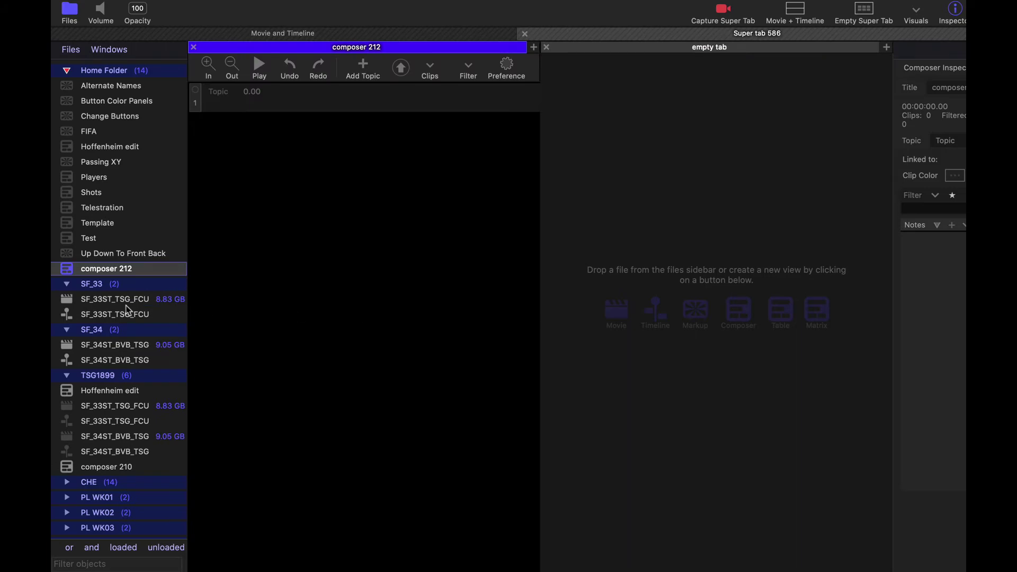
{"action": "double_click", "coordinate": [114, 314]}
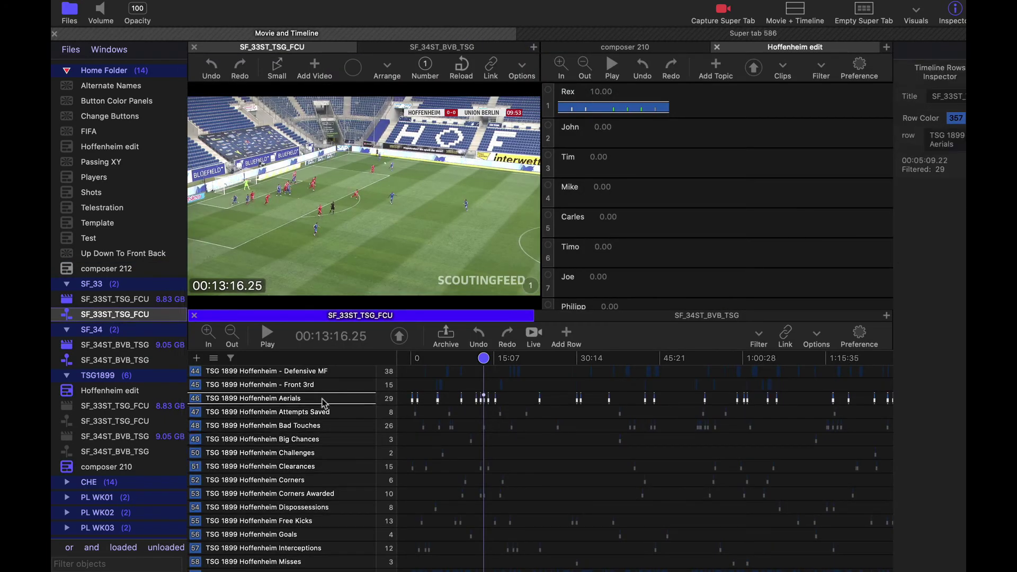
{"action": "right_click", "coordinate": [325, 403]}
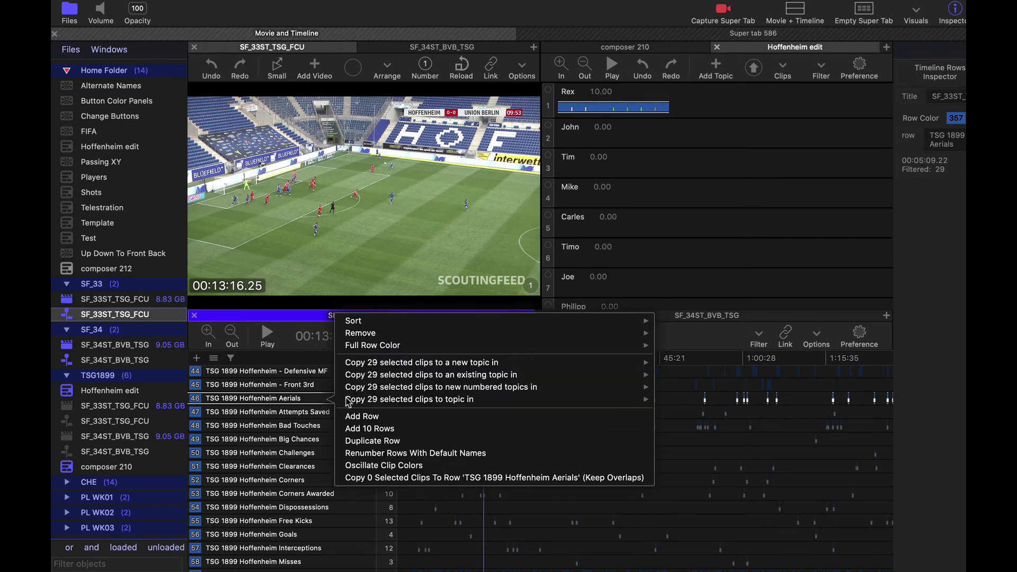
{"action": "mouse_move", "coordinate": [430, 400]}
{"action": "mouse_move", "coordinate": [724, 416]}
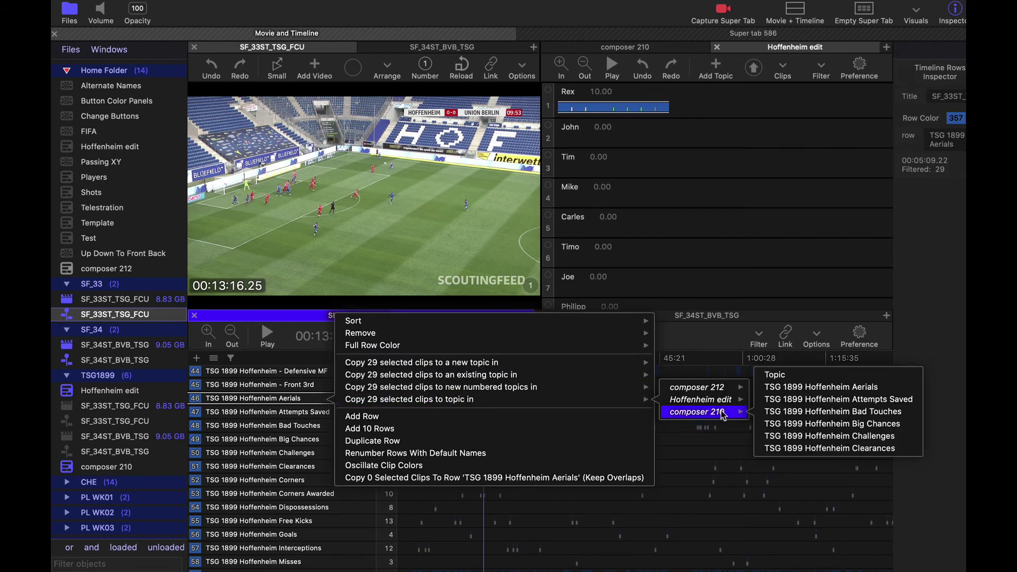
{"action": "mouse_move", "coordinate": [726, 387]}
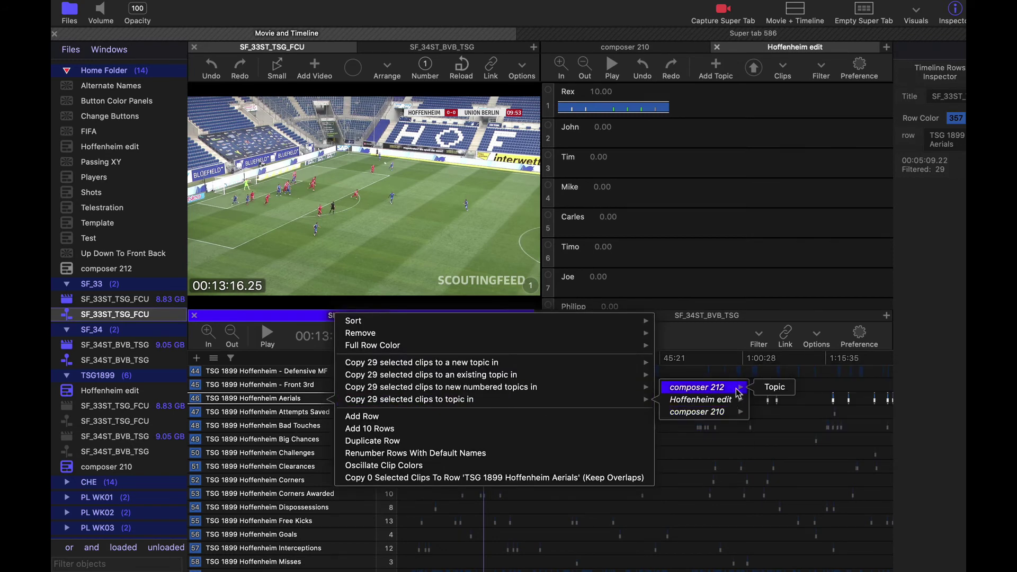
{"action": "left_click", "coordinate": [783, 388]}
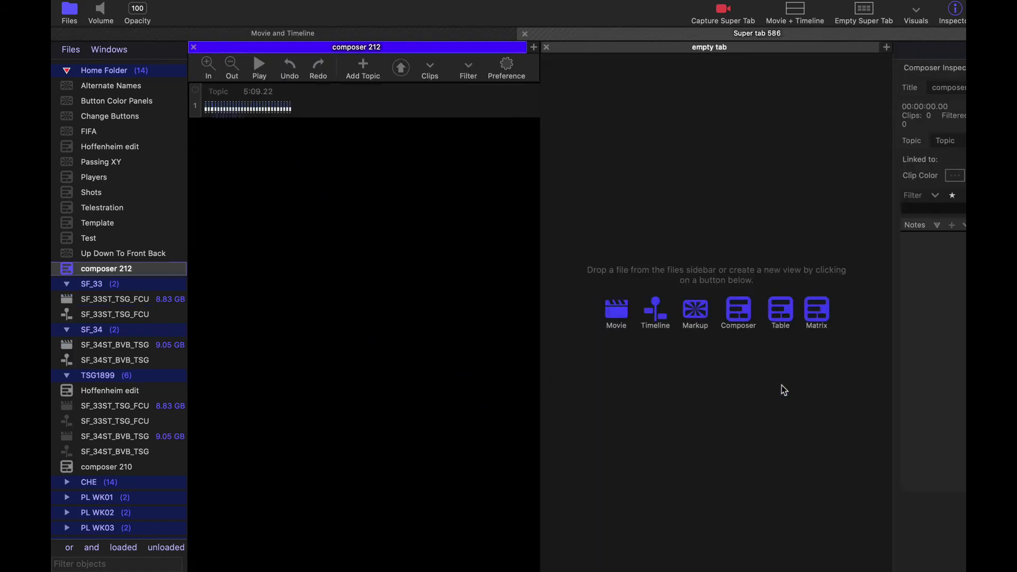
Preview two of the copied Aerials clips so the SF_33ST_TSG_FCU movie opens beside composer 212
{"action": "scroll", "coordinate": [335, 129], "scroll_direction": "up", "scroll_amount": 10}
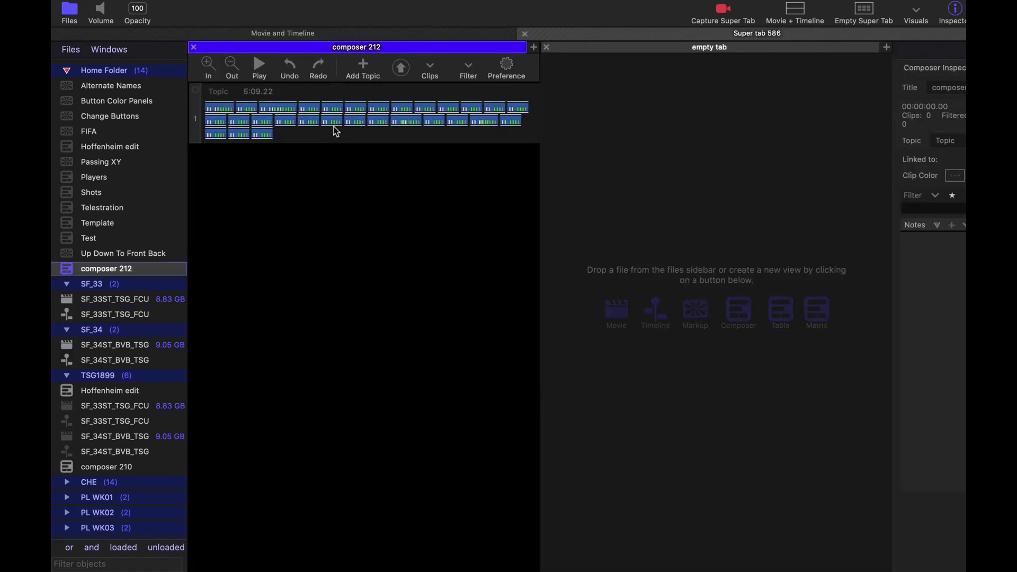
{"action": "left_click", "coordinate": [307, 122]}
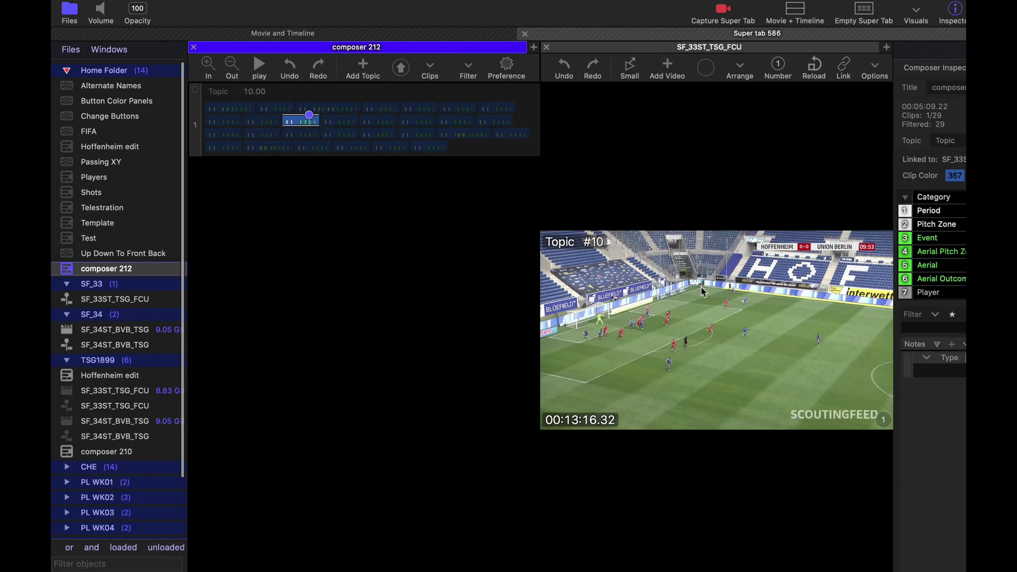
{"action": "left_click", "coordinate": [378, 120]}
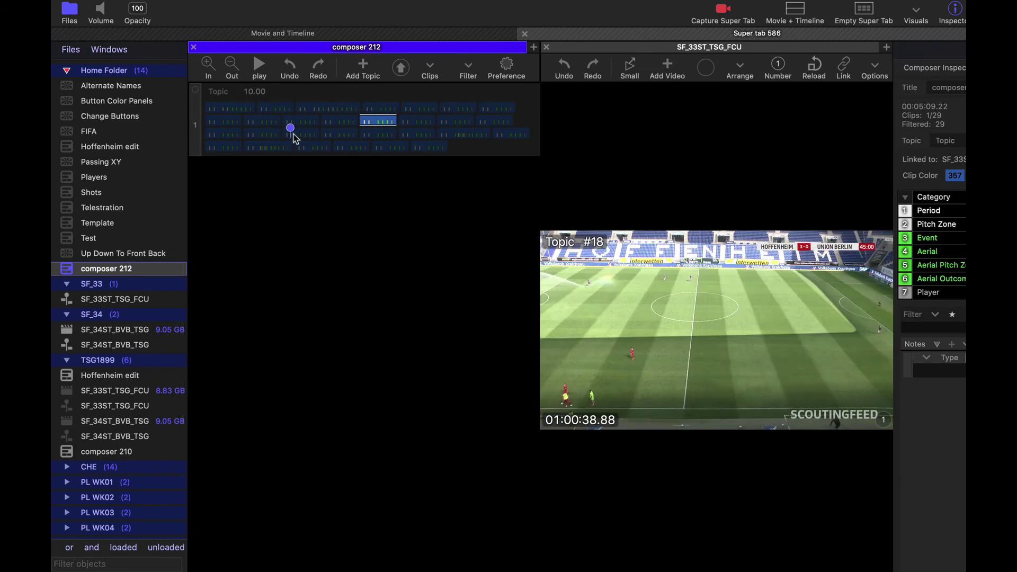
Copy the clips in the SF_34ST_BVB_TSG timeline's Borussia Dortmund Corners Awarded row to the Topic of composer 212
{"action": "left_click", "coordinate": [337, 33]}
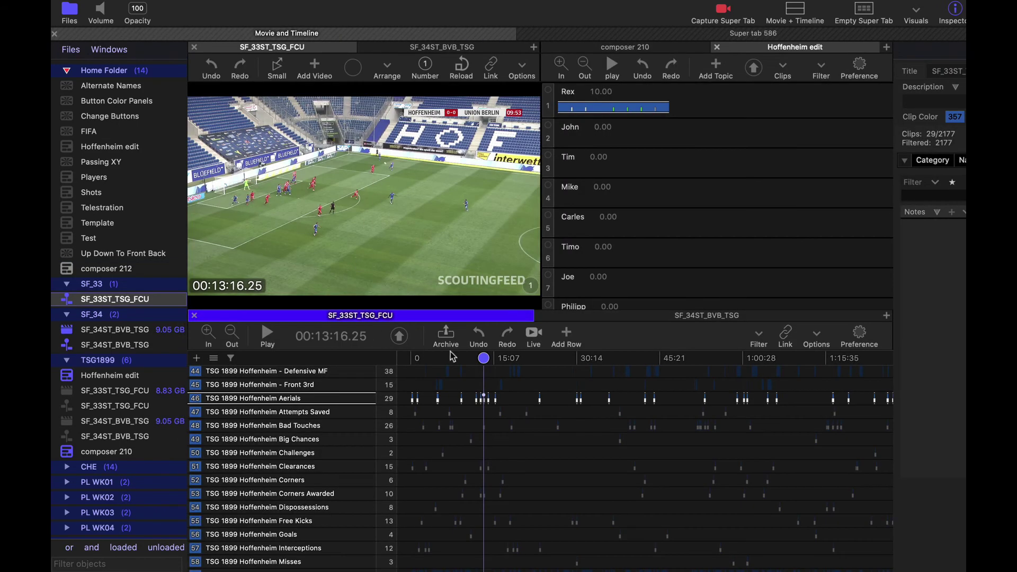
{"action": "left_click", "coordinate": [652, 317]}
{"action": "scroll", "coordinate": [301, 442], "scroll_direction": "up", "scroll_amount": 10}
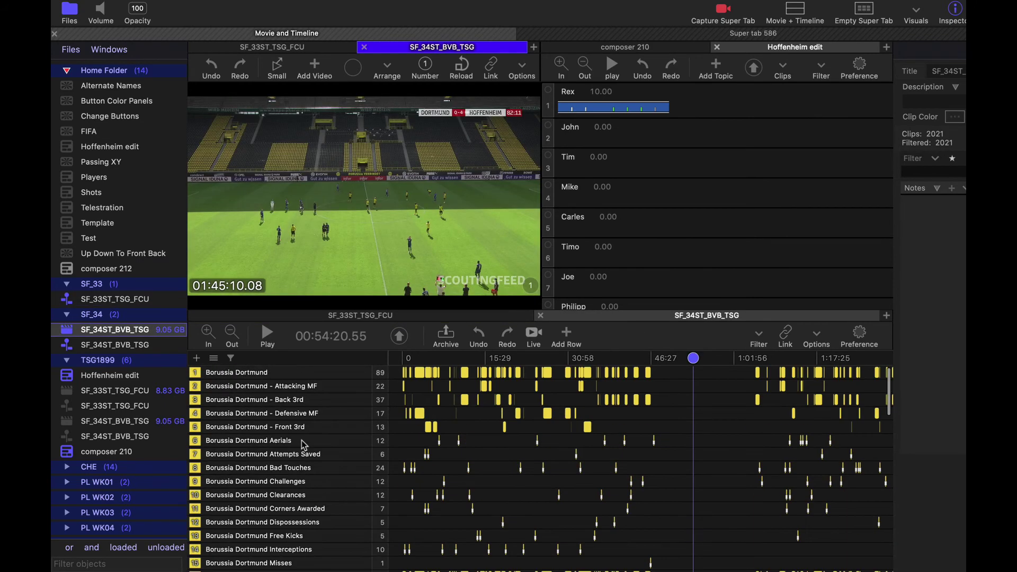
{"action": "left_click", "coordinate": [243, 417]}
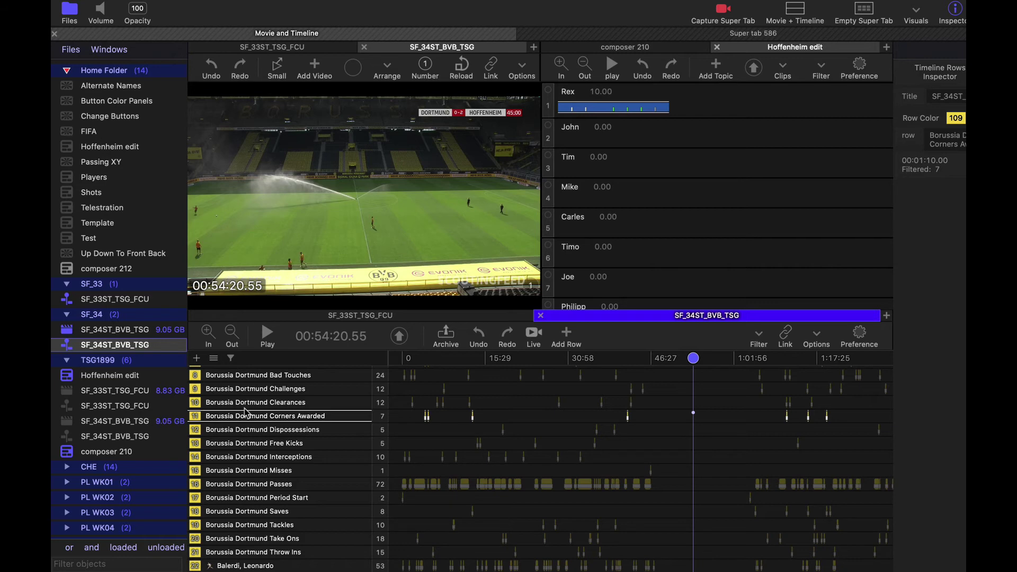
{"action": "right_click", "coordinate": [241, 416]}
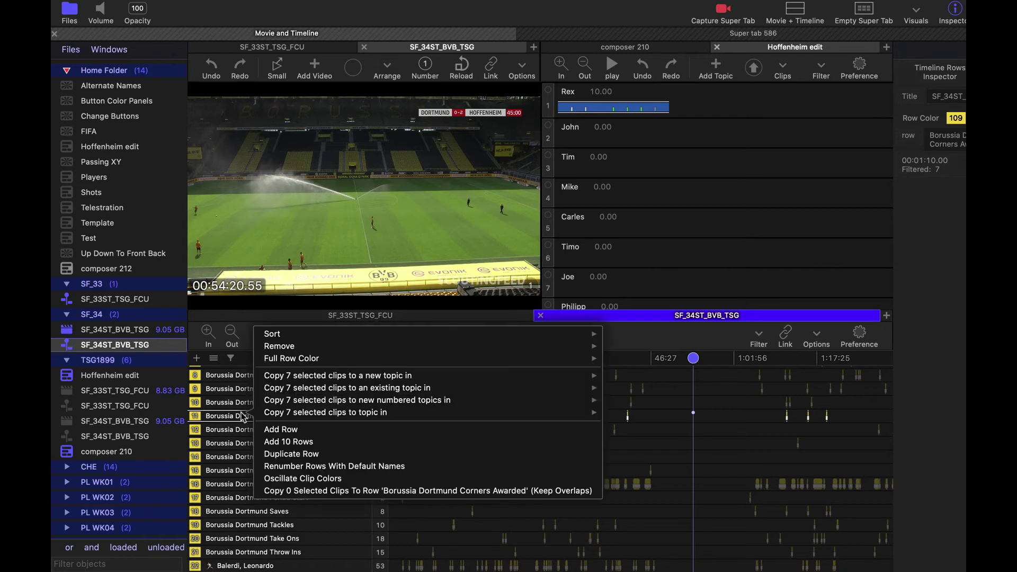
{"action": "mouse_move", "coordinate": [376, 412]}
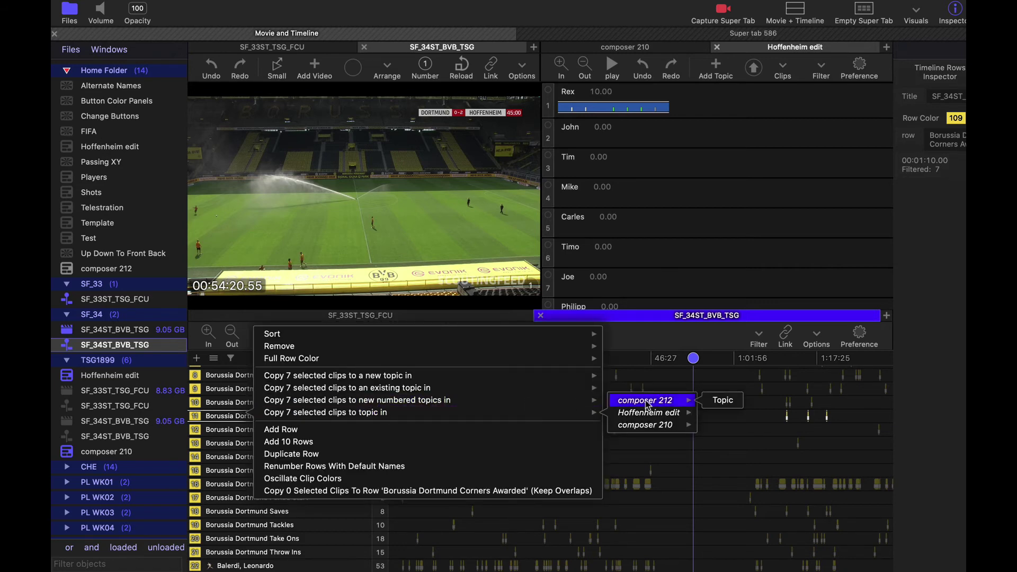
{"action": "mouse_move", "coordinate": [659, 420]}
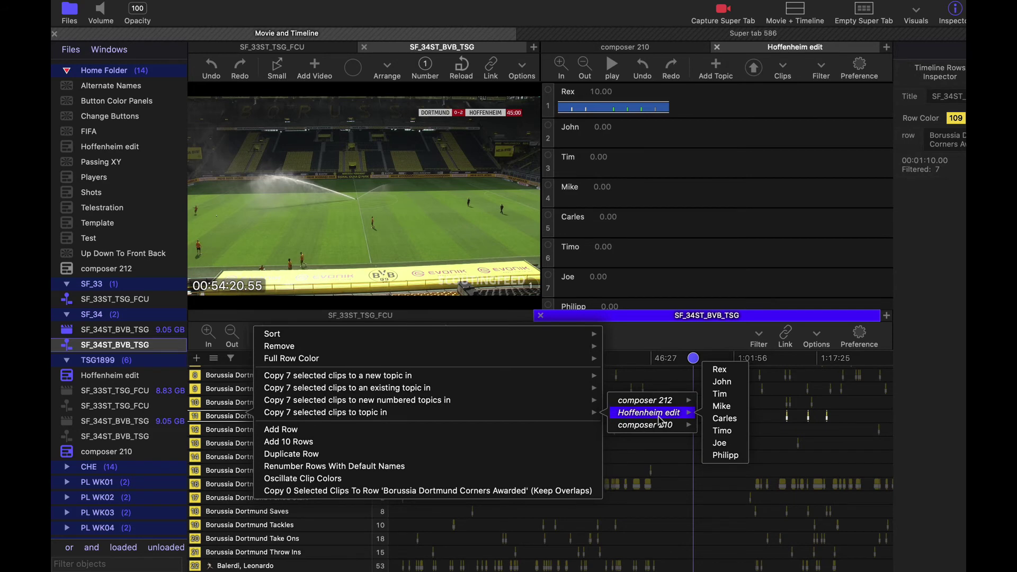
{"action": "mouse_move", "coordinate": [662, 401]}
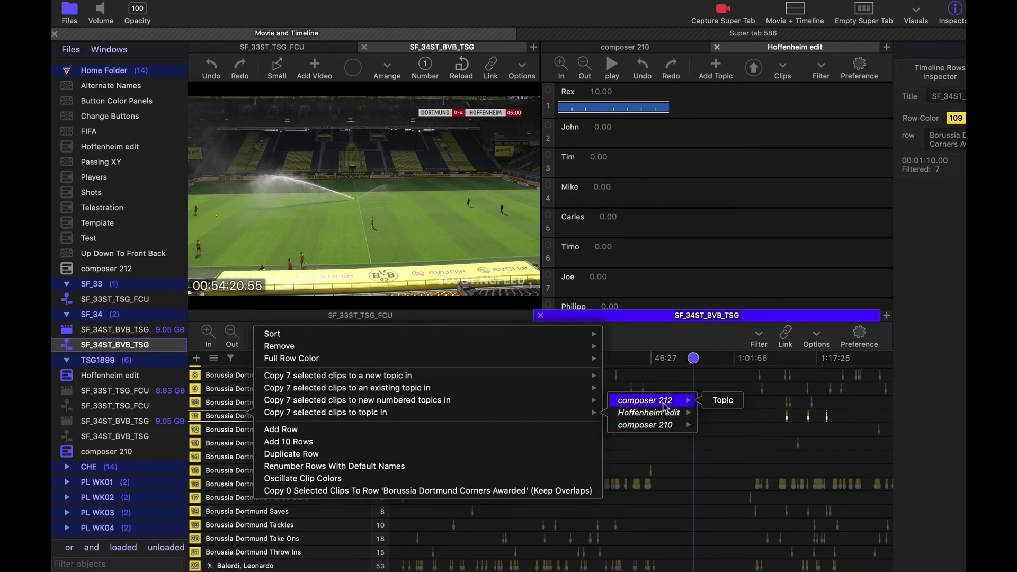
{"action": "left_click", "coordinate": [724, 401]}
Preview the last Corners Awarded clip in composer 212 to open the SF_34ST_BVB_TSG movie, and preview some Aerials clips
{"action": "left_click", "coordinate": [375, 159]}
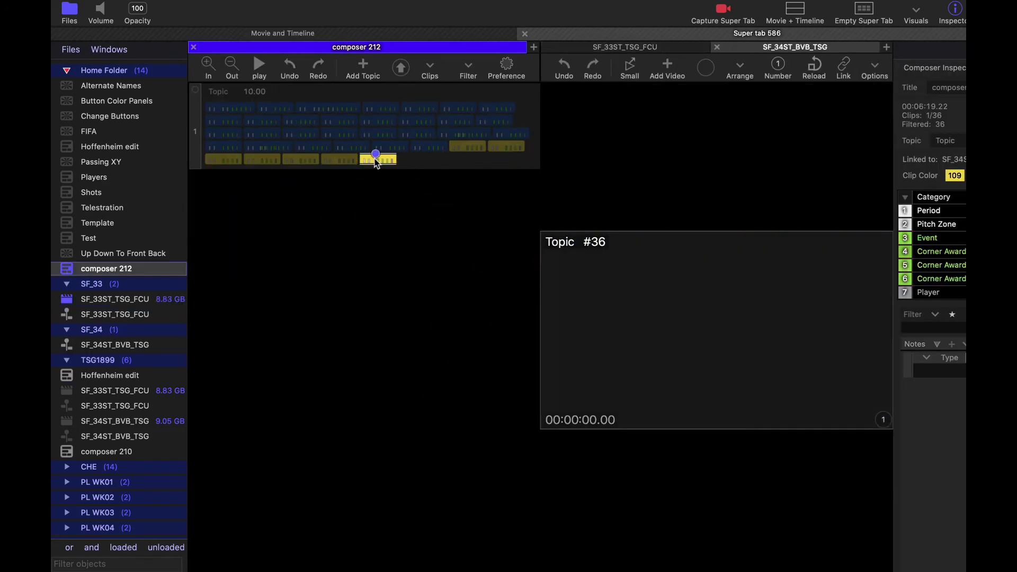
{"action": "key", "text": "Escape"}
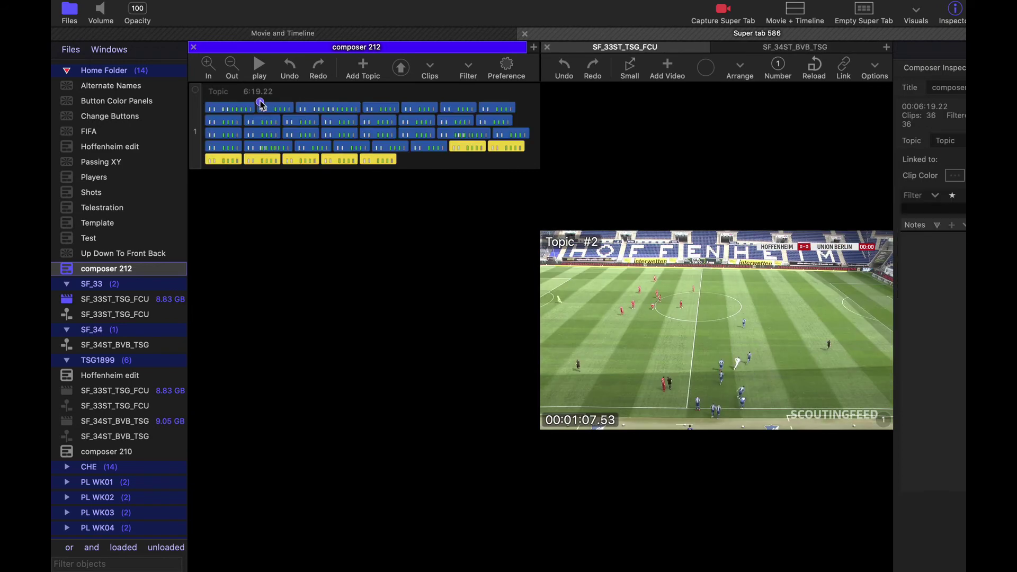
{"action": "left_click", "coordinate": [301, 121]}
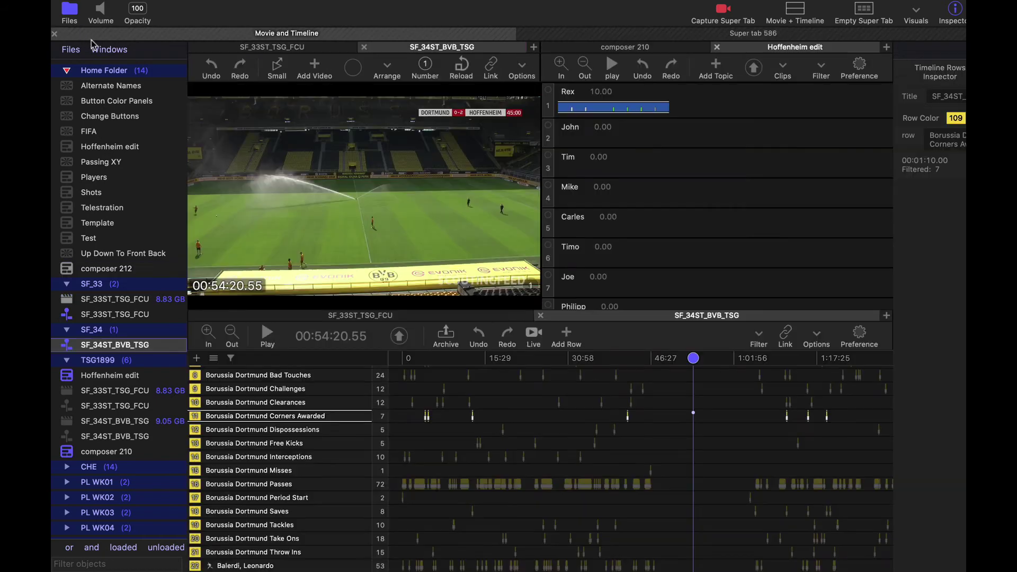
Close the Movie and Timeline super tab
{"action": "left_click", "coordinate": [90, 34]}
{"action": "left_click", "coordinate": [54, 35]}
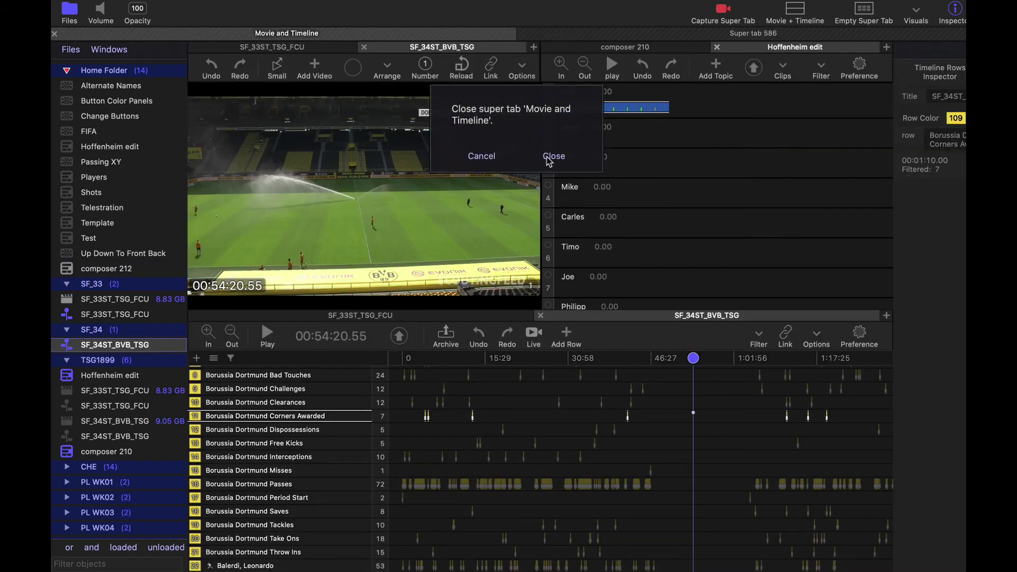
{"action": "left_click", "coordinate": [550, 157]}
Preview clips in composer 212 and check the SF_33ST_TSG_FCU and SF_34ST_BVB_TSG movie tabs beside it
{"action": "left_click", "coordinate": [427, 157]}
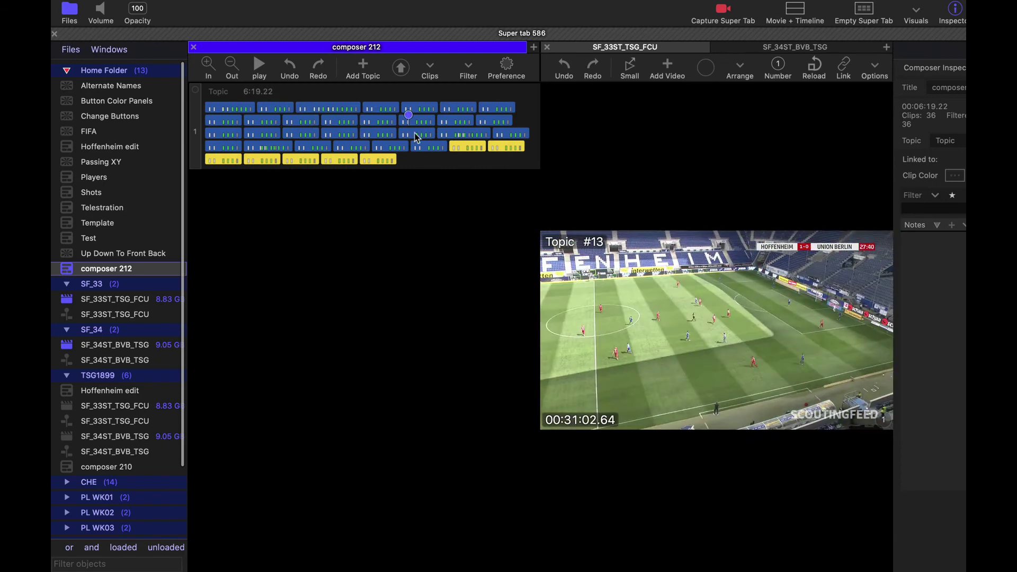
{"action": "left_click", "coordinate": [662, 49]}
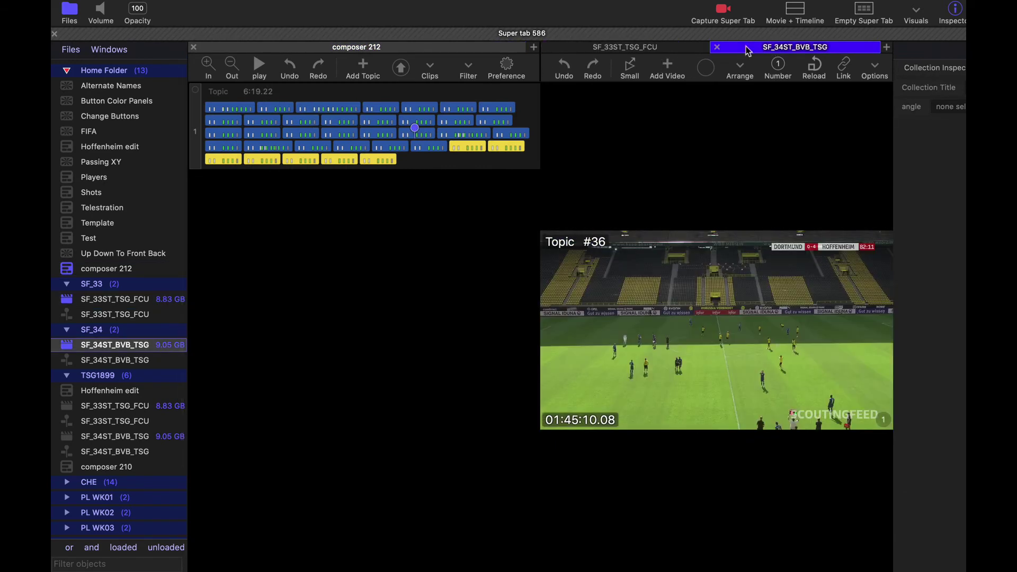
{"action": "left_click", "coordinate": [365, 49]}
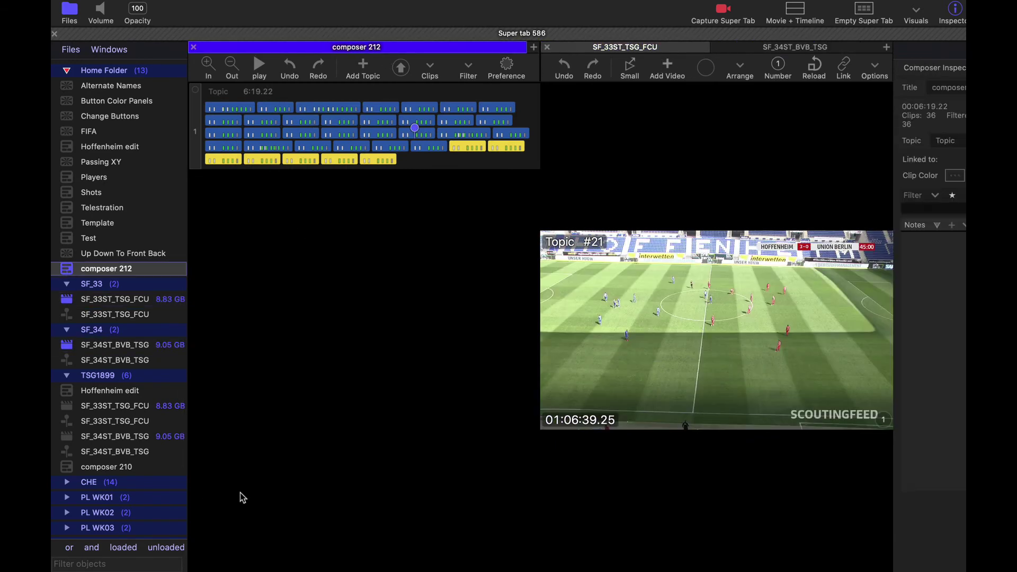
Show only the loaded files in the file list and create a new Angles folder named Coach on the Desktop
{"action": "left_click", "coordinate": [125, 547]}
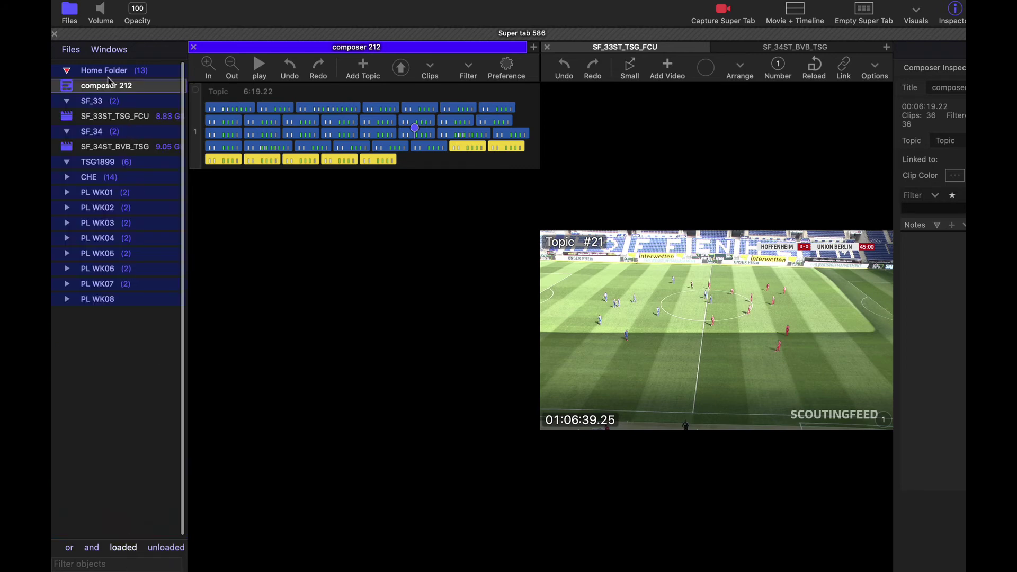
{"action": "right_click", "coordinate": [108, 401]}
{"action": "left_click", "coordinate": [169, 386]}
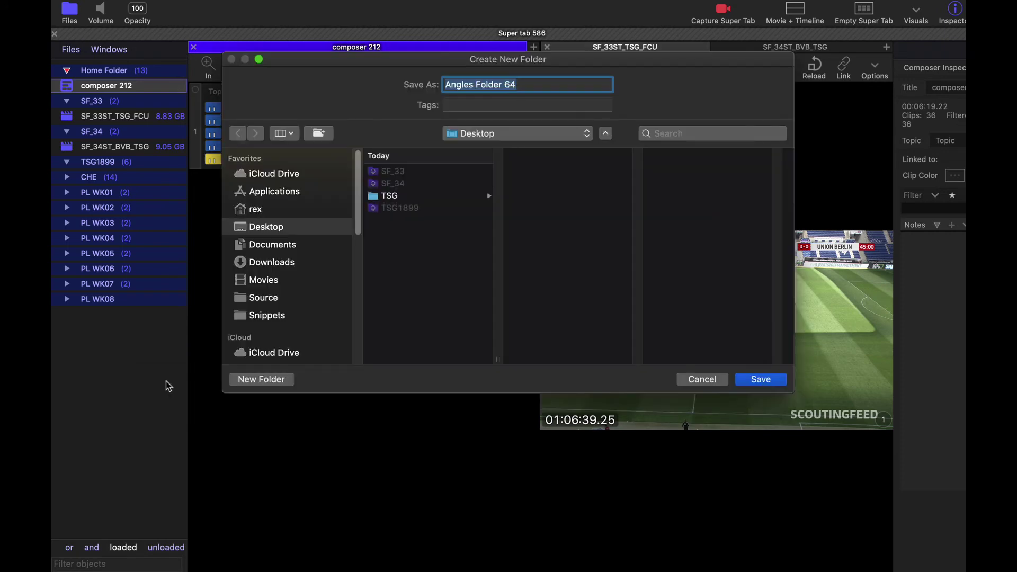
{"action": "type", "text": "Coach"}
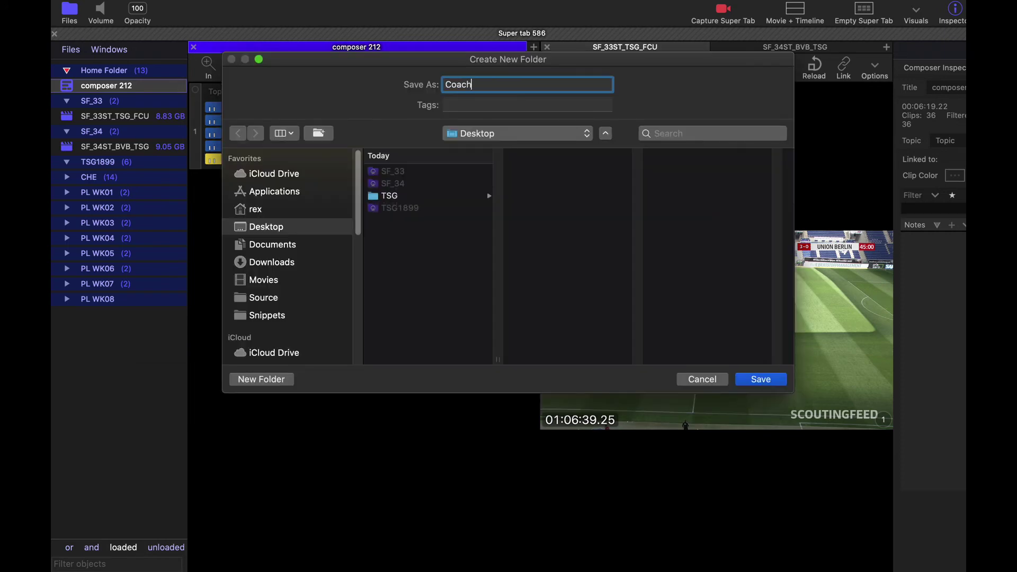
{"action": "key", "text": "Return"}
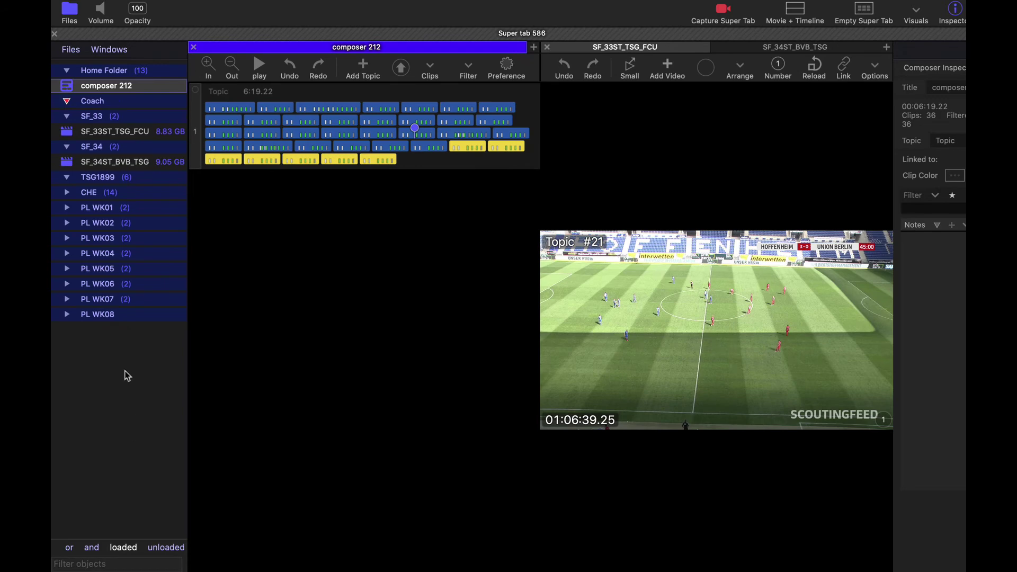
Copy composer 212 and the SF_33ST_TSG_FCU and SF_34ST_BVB_TSG movies into the Coach folder, and show unloaded files in the list again
{"action": "left_click", "coordinate": [106, 133]}
{"action": "left_click", "coordinate": [108, 164], "text": "super"}
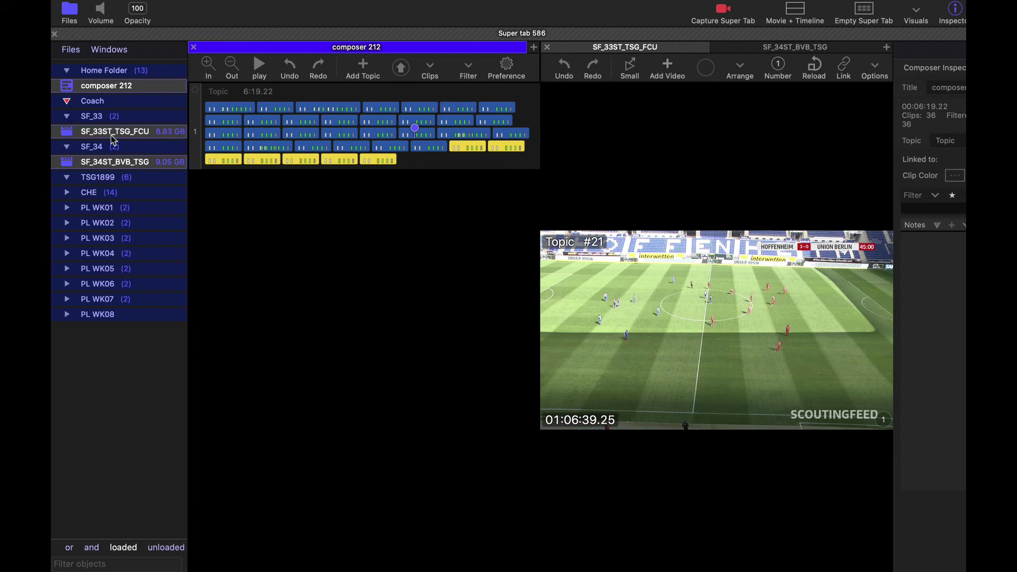
{"action": "left_click_drag", "start_coordinate": [110, 135], "coordinate": [106, 91]}
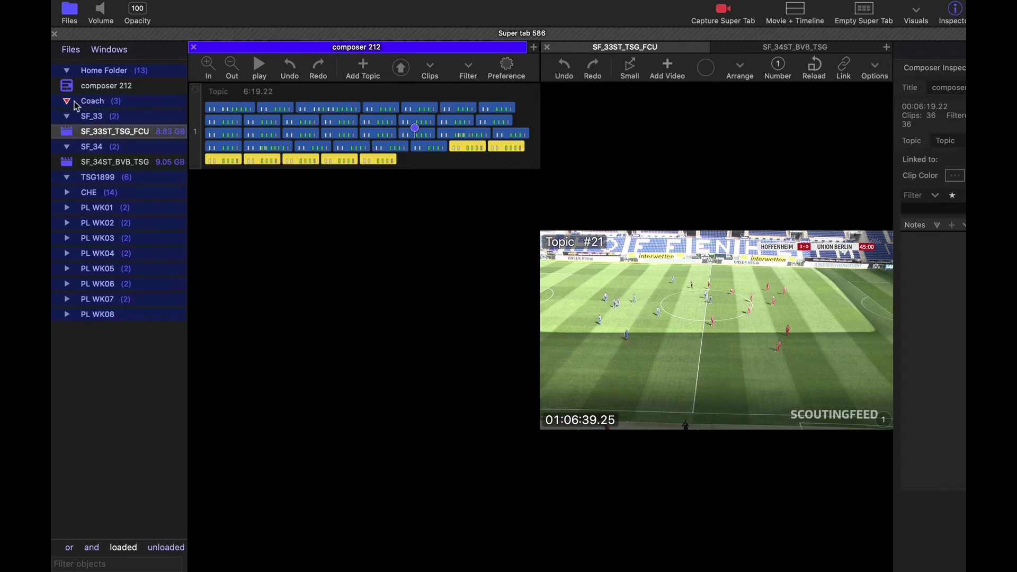
{"action": "left_click", "coordinate": [121, 548]}
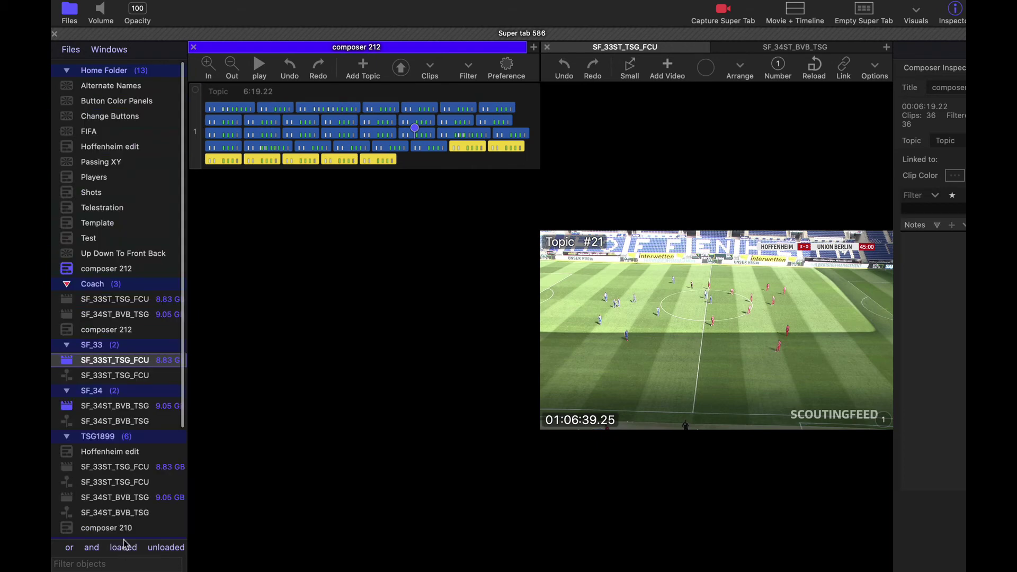
{"action": "scroll", "coordinate": [132, 386], "scroll_direction": "down", "scroll_amount": 3}
{"action": "left_click", "coordinate": [86, 199]}
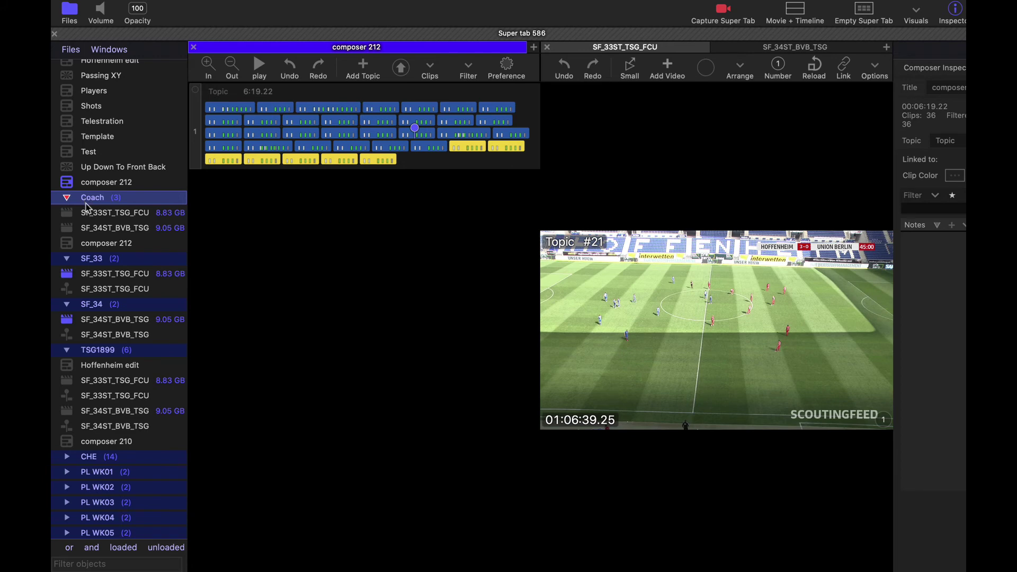
Close Super tab 586 and arrange a new super tab as two side-by-side panes with the Coach folder selected
{"action": "left_click", "coordinate": [54, 34]}
{"action": "left_click", "coordinate": [554, 157]}
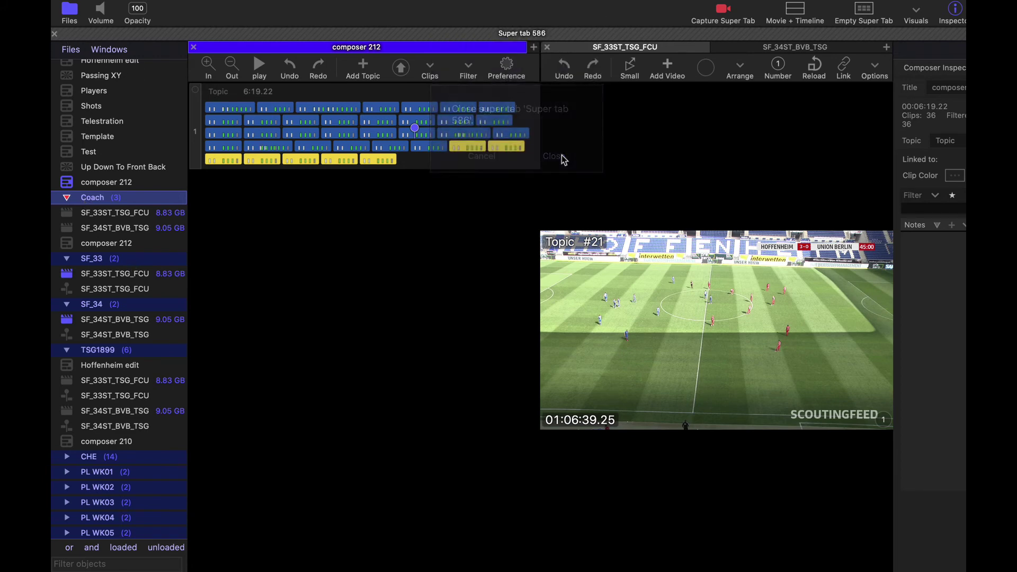
{"action": "left_click", "coordinate": [102, 289]}
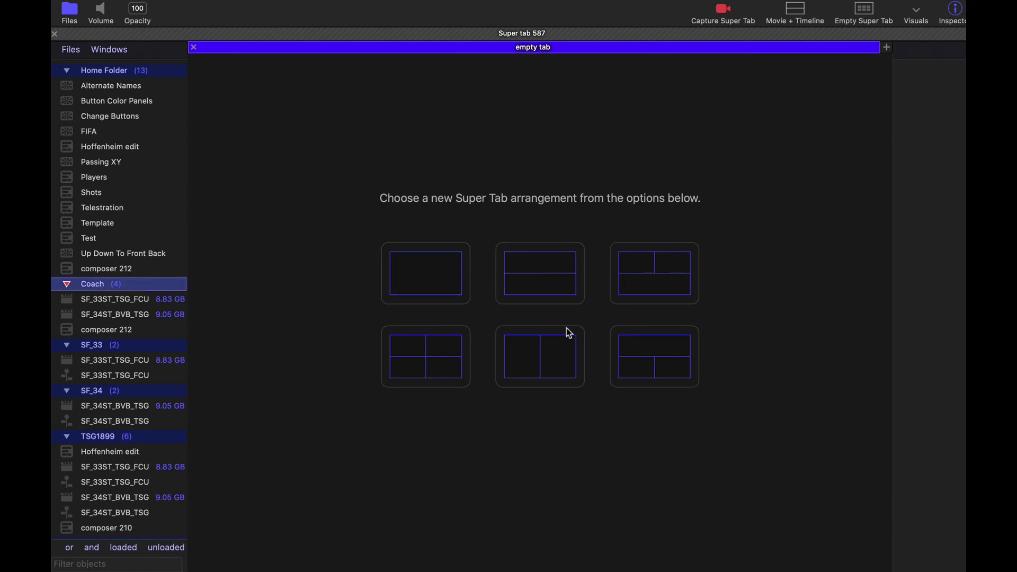
{"action": "left_click", "coordinate": [546, 346]}
Open the Coach folder's copy of composer 212 in the first pane and preview one of its Aerials clips
{"action": "left_click_drag", "start_coordinate": [70, 334], "coordinate": [196, 356]}
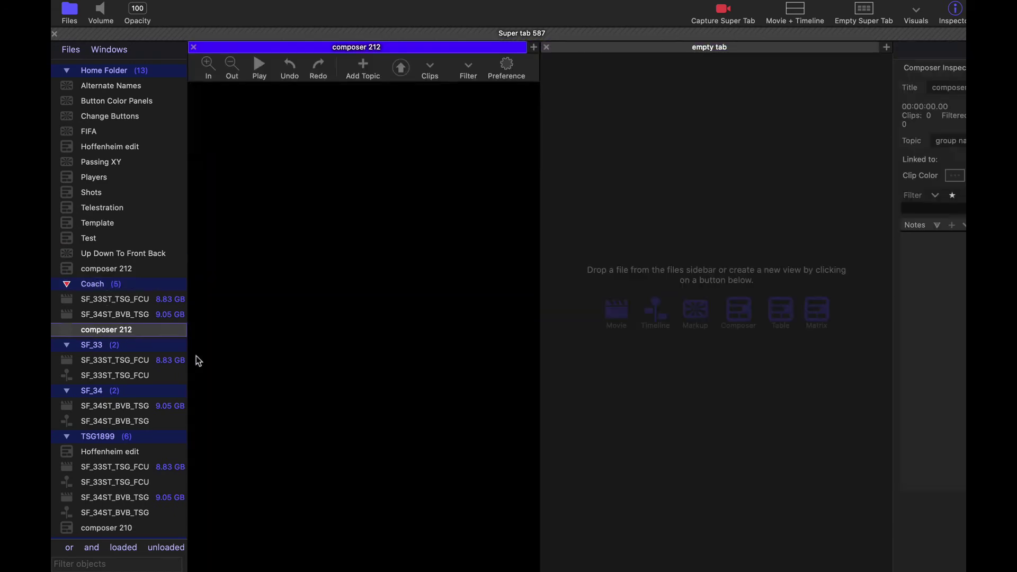
{"action": "left_click", "coordinate": [310, 136]}
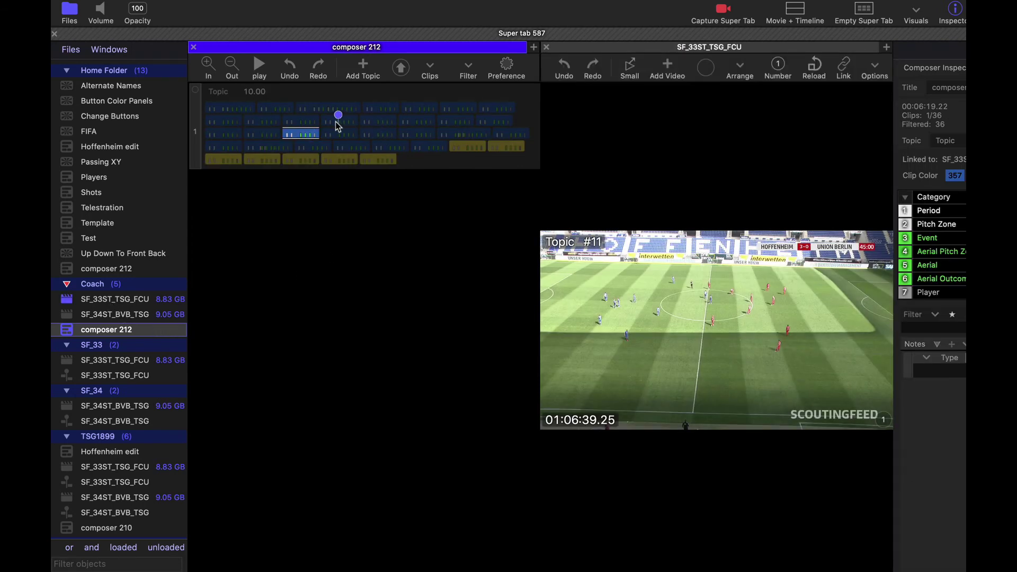
Preview clips from both the SF_33 and SF_34 matches in composer 212 and check their source movies in the Coach folder
{"action": "left_click", "coordinate": [366, 160]}
{"action": "left_click", "coordinate": [91, 312]}
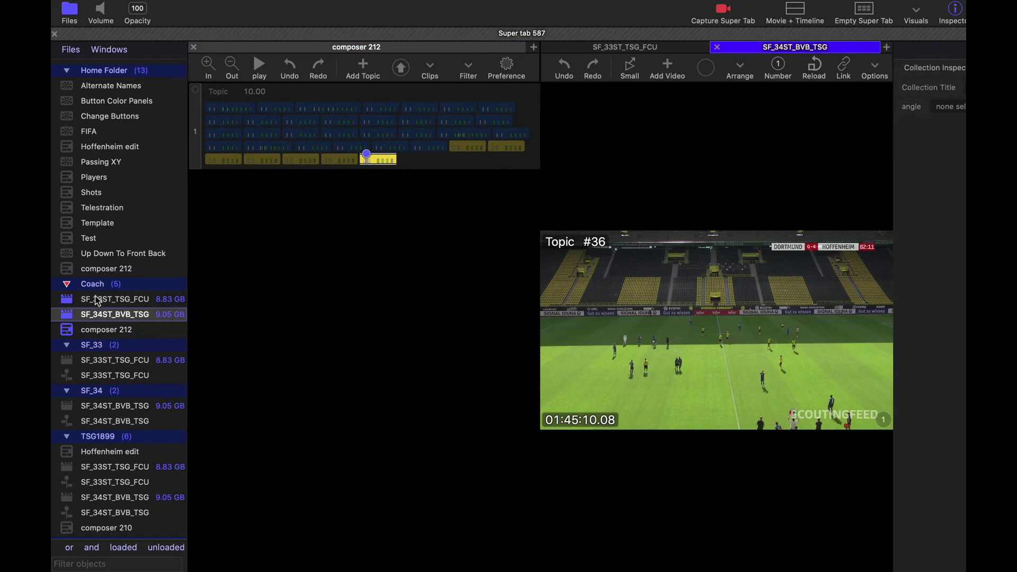
{"action": "left_click", "coordinate": [95, 298]}
{"action": "left_click", "coordinate": [101, 327]}
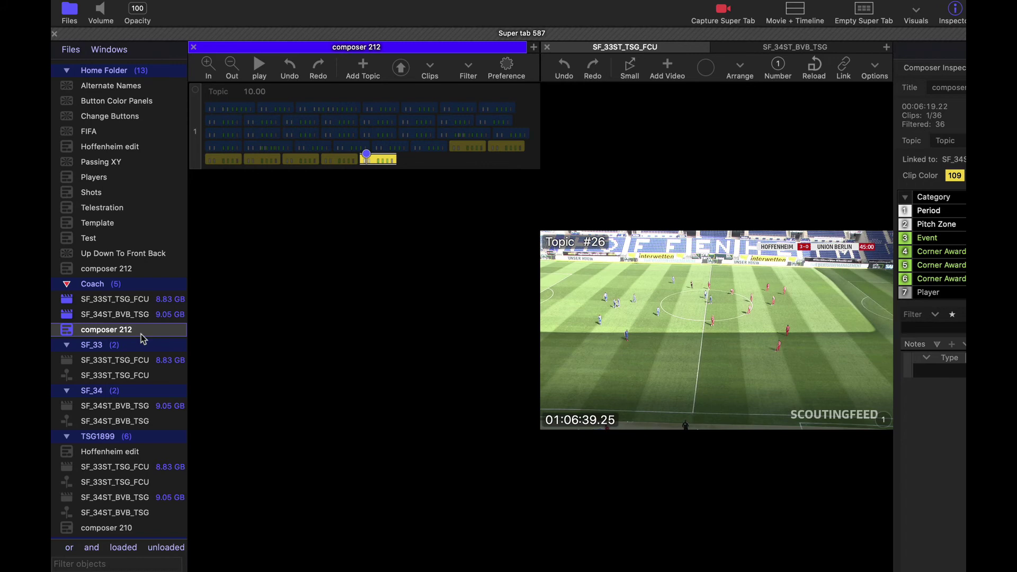
{"action": "left_click", "coordinate": [319, 287]}
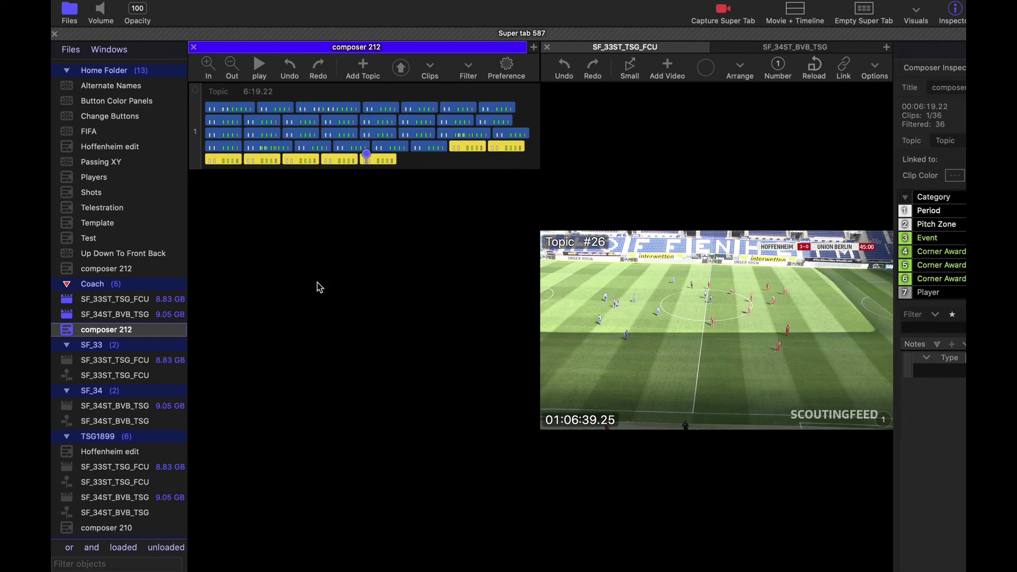
{"action": "left_click", "coordinate": [257, 121]}
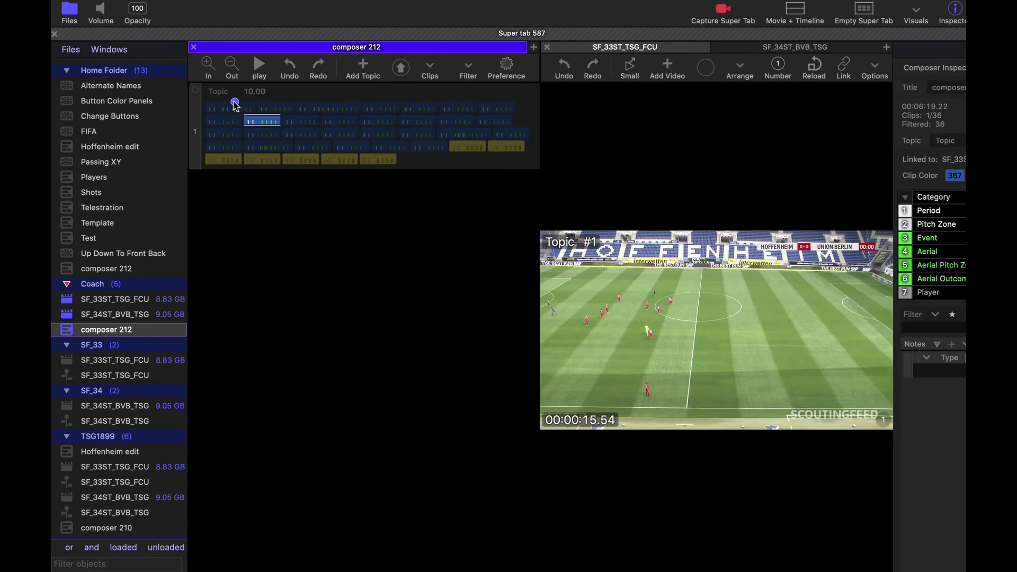
{"action": "left_click", "coordinate": [234, 103]}
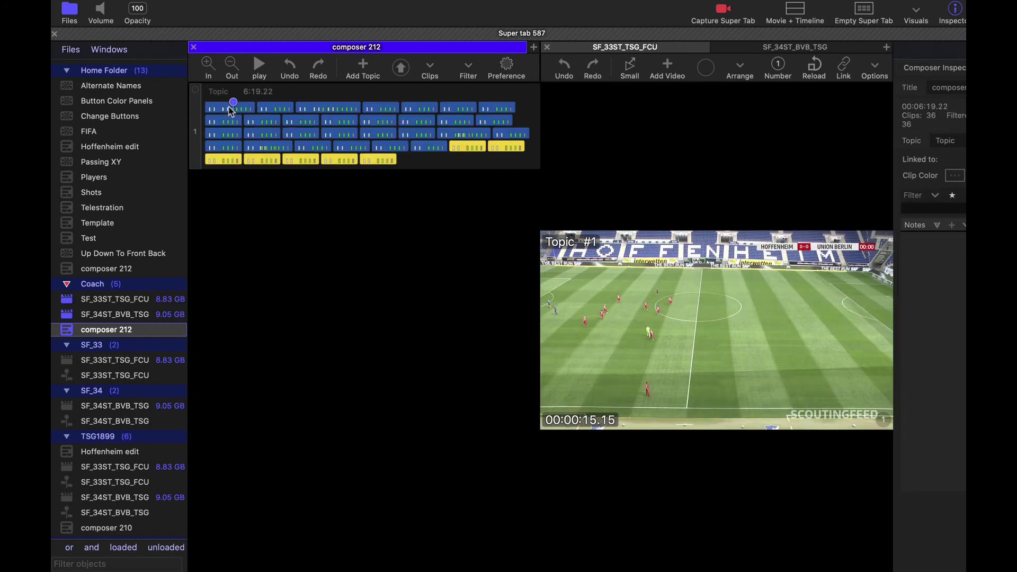
{"action": "left_click", "coordinate": [221, 107]}
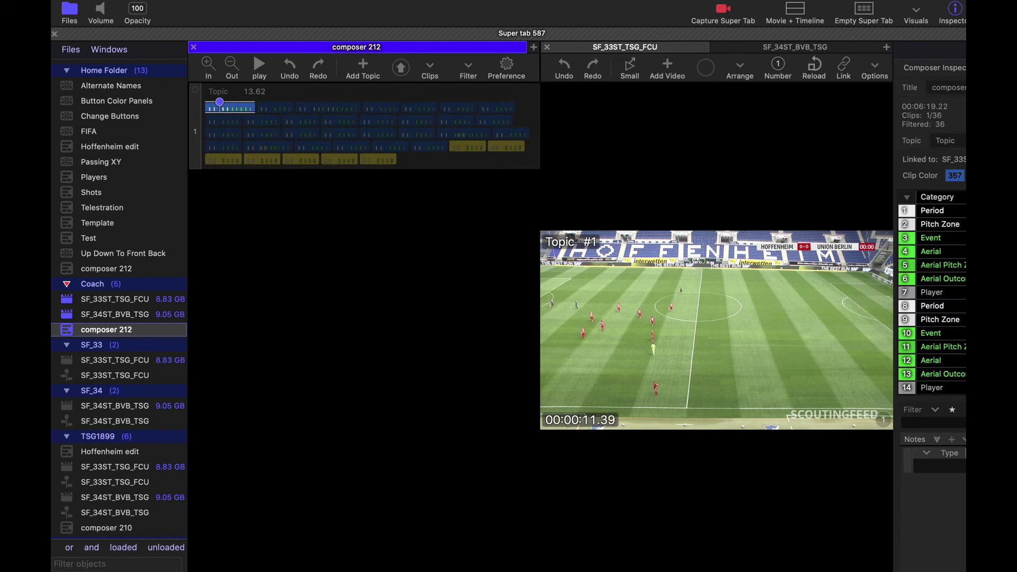
Switch to Keynote and create a new presentation with a plain black theme
{"action": "key", "text": "super+space"}
{"action": "type", "text": "Keynt"}
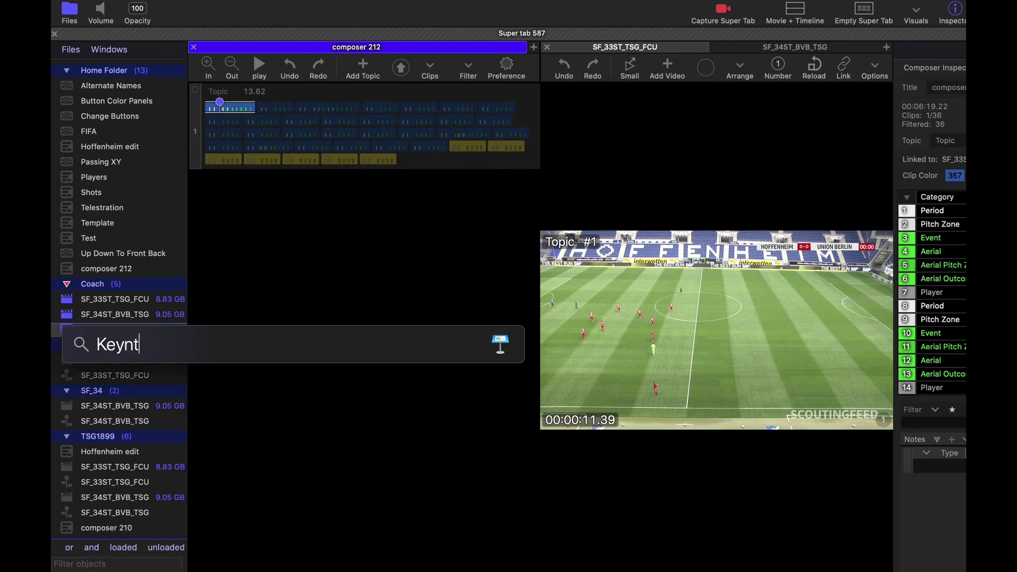
{"action": "key", "text": "Return"}
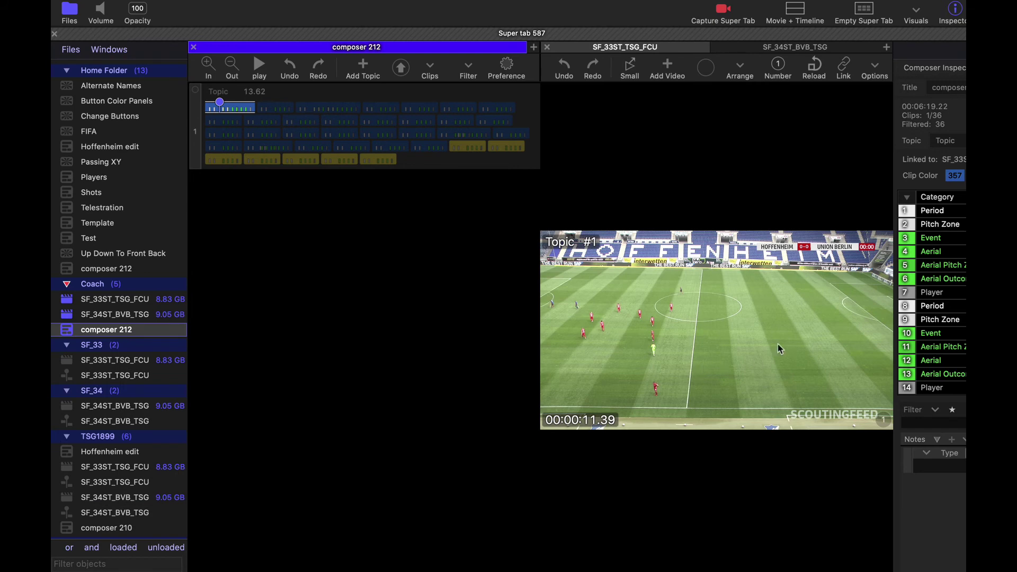
{"action": "left_click", "coordinate": [309, 351]}
{"action": "left_click", "coordinate": [460, 186]}
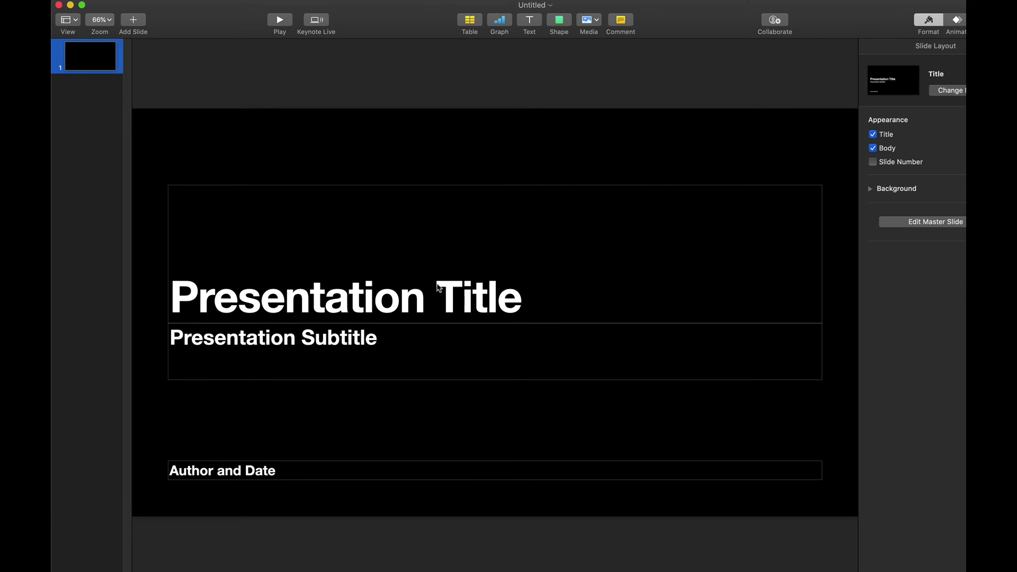
Replace the first slide's title placeholder with "Title 1"
{"action": "double_click", "coordinate": [439, 288]}
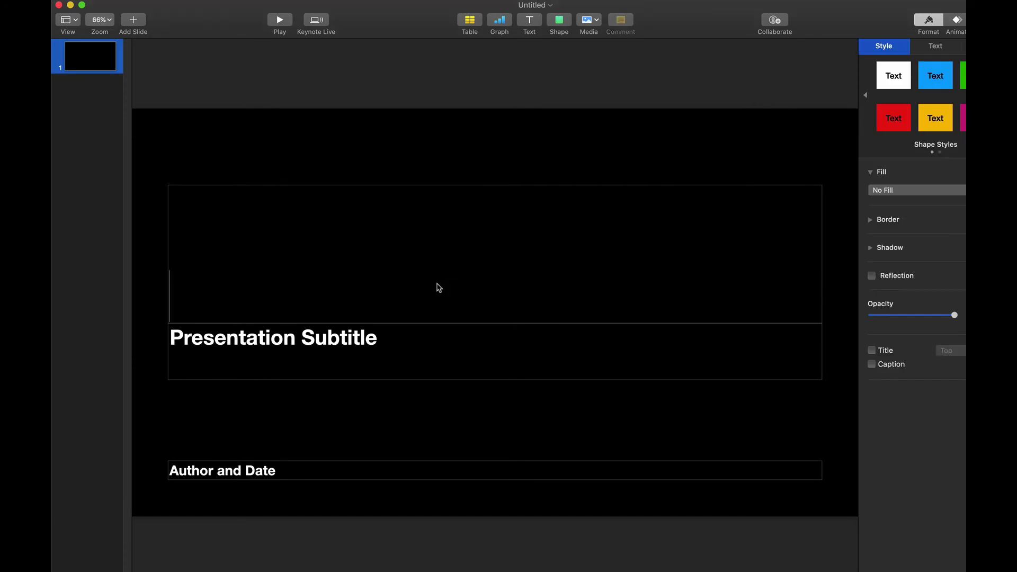
{"action": "type", "text": "Ttiel"}
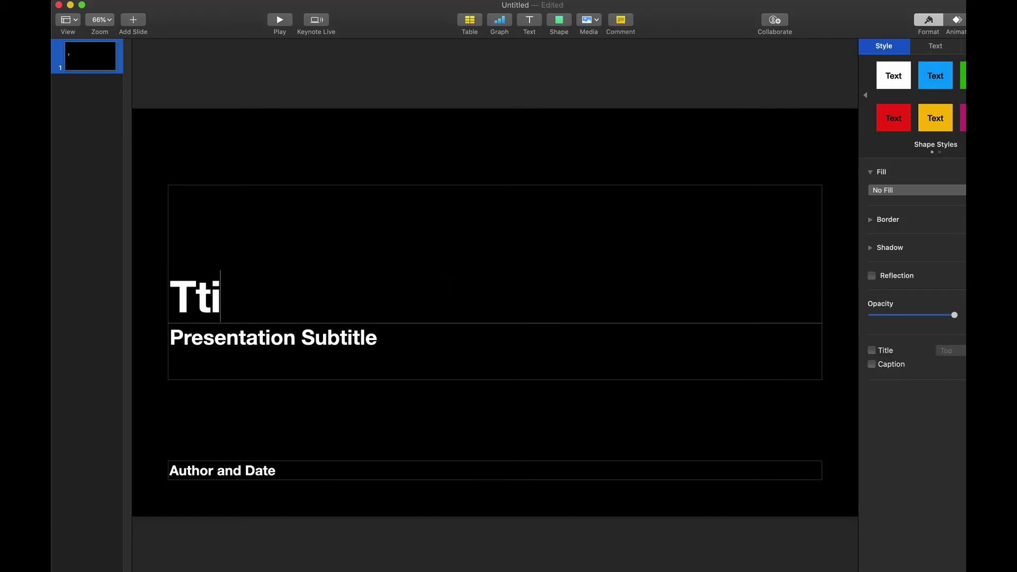
{"action": "key", "text": "BackSpace"}
{"action": "key", "text": "BackSpace"}
{"action": "key", "text": "BackSpace"}
{"action": "key", "text": "BackSpace"}
{"action": "type", "text": "itle 1"}
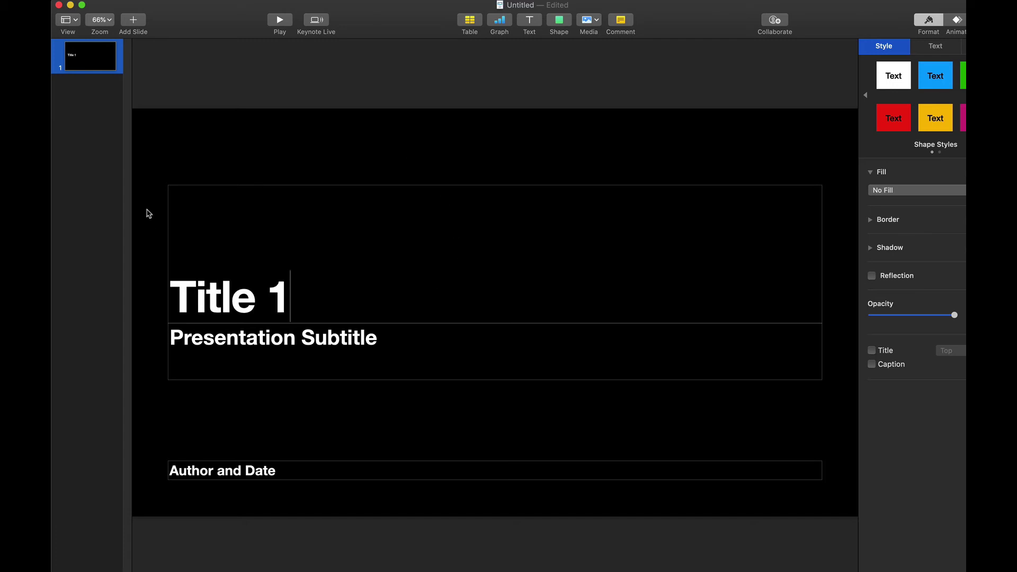
Add a second slide with the Title layout and enter "Title 2" as its title
{"action": "left_click", "coordinate": [133, 22]}
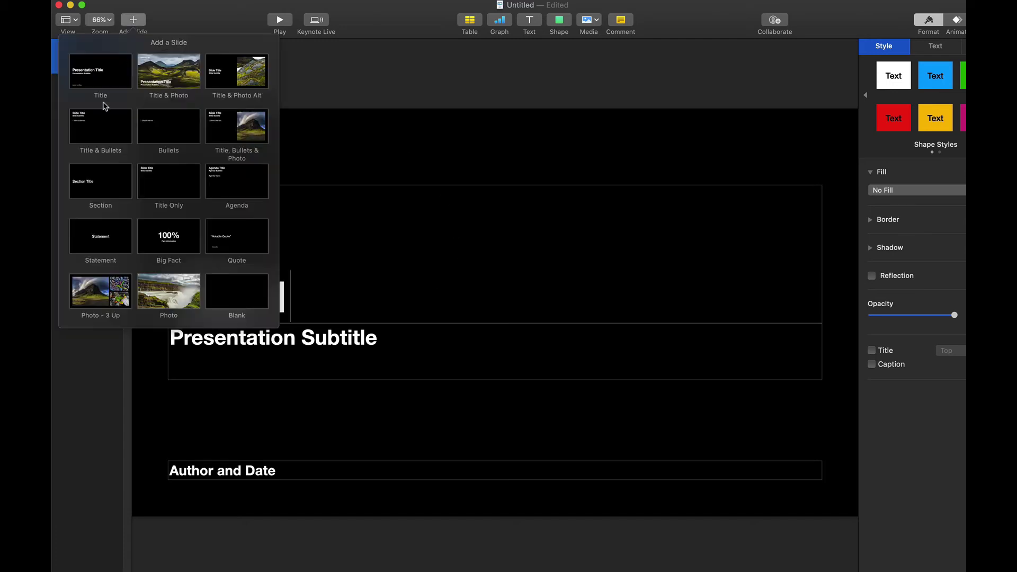
{"action": "left_click", "coordinate": [91, 70]}
{"action": "left_click", "coordinate": [209, 253]}
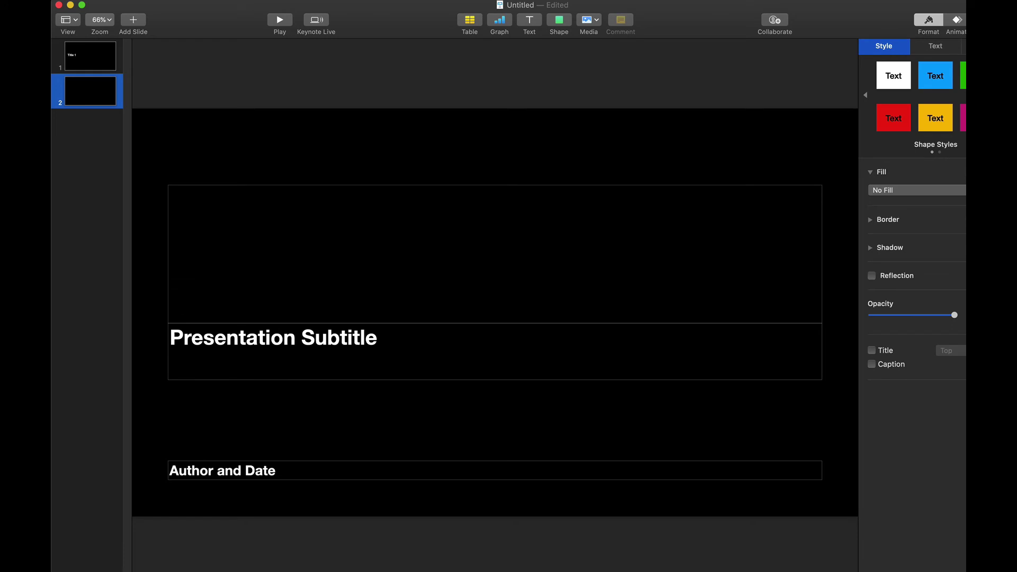
{"action": "type", "text": "Title 2"}
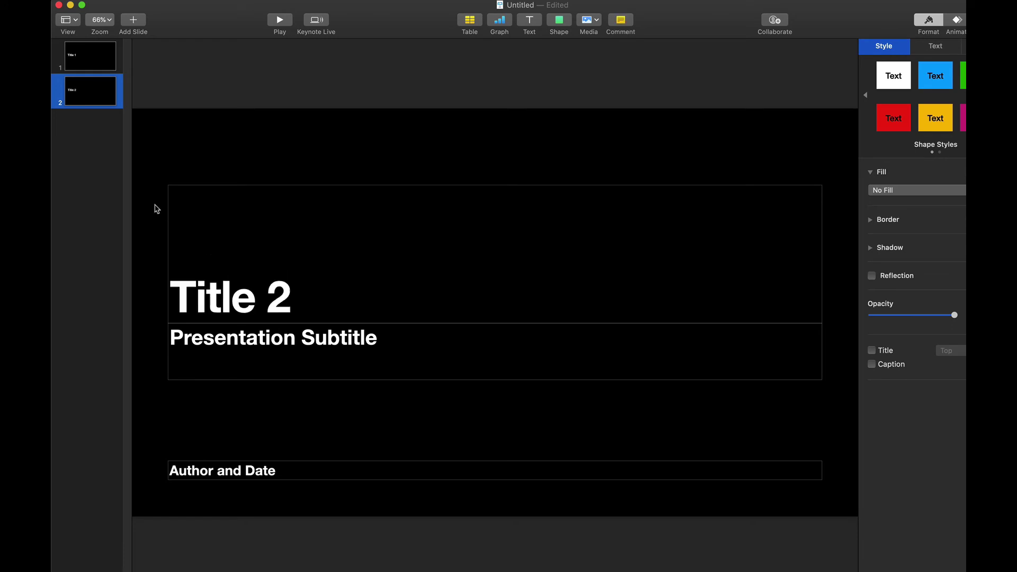
{"action": "left_click", "coordinate": [115, 208]}
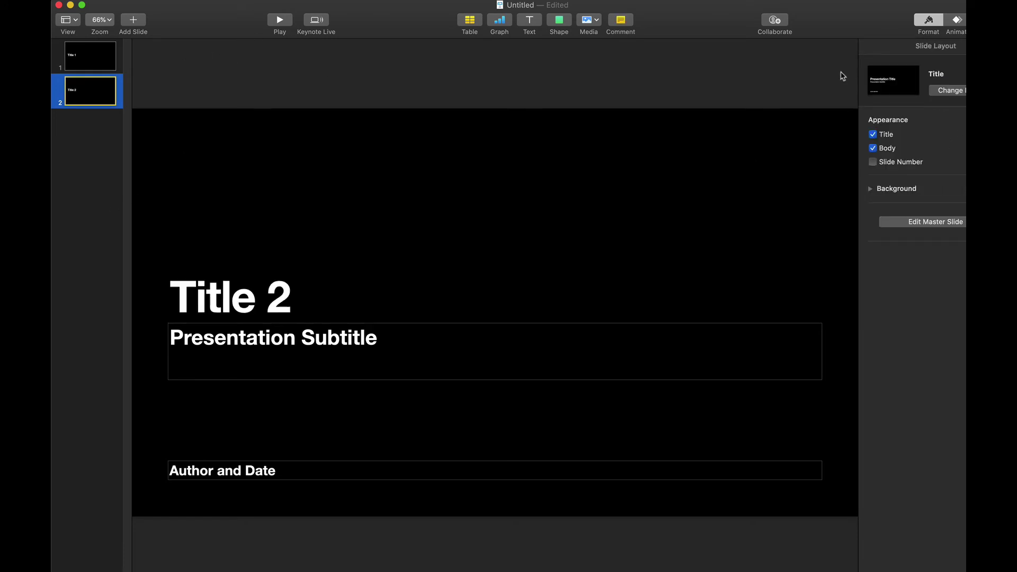
Place Keynote beside the Angles window and insert the Title 1 slide as the first clip of composer 212
{"action": "left_click", "coordinate": [986, 20]}
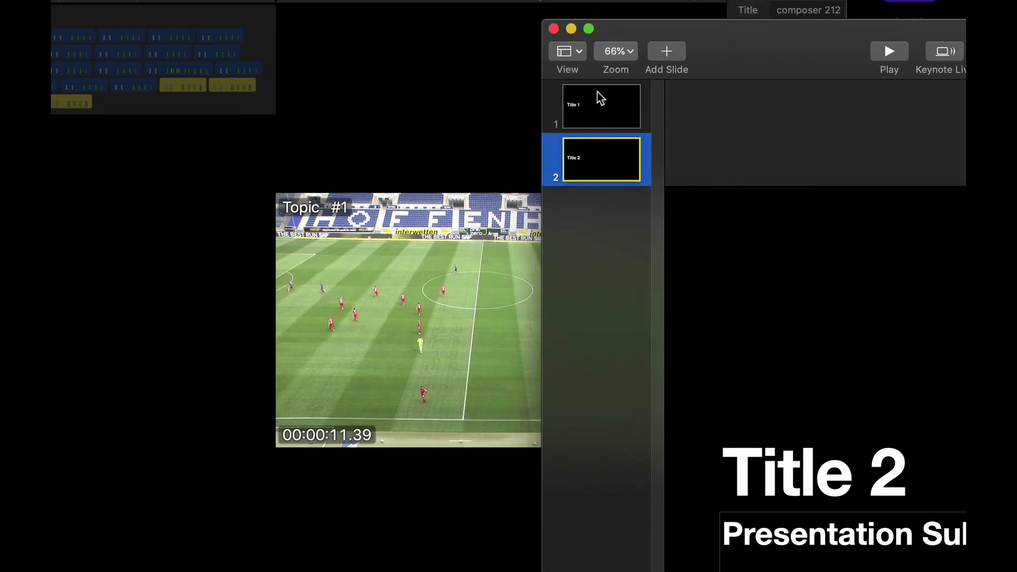
{"action": "left_click", "coordinate": [597, 95]}
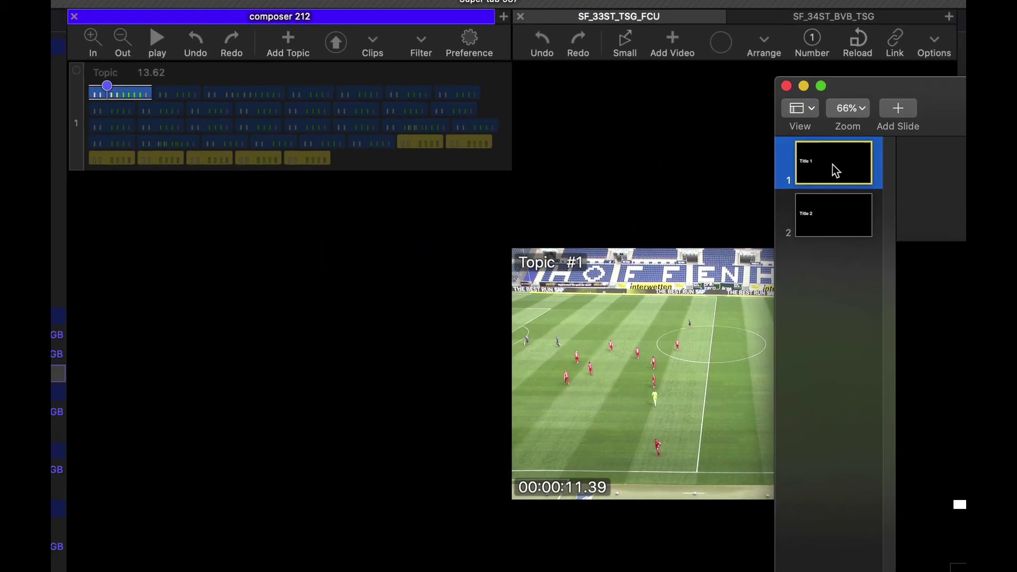
{"action": "left_click", "coordinate": [103, 89]}
{"action": "left_click_drag", "start_coordinate": [99, 84], "coordinate": [99, 86]}
{"action": "left_click", "coordinate": [97, 91]}
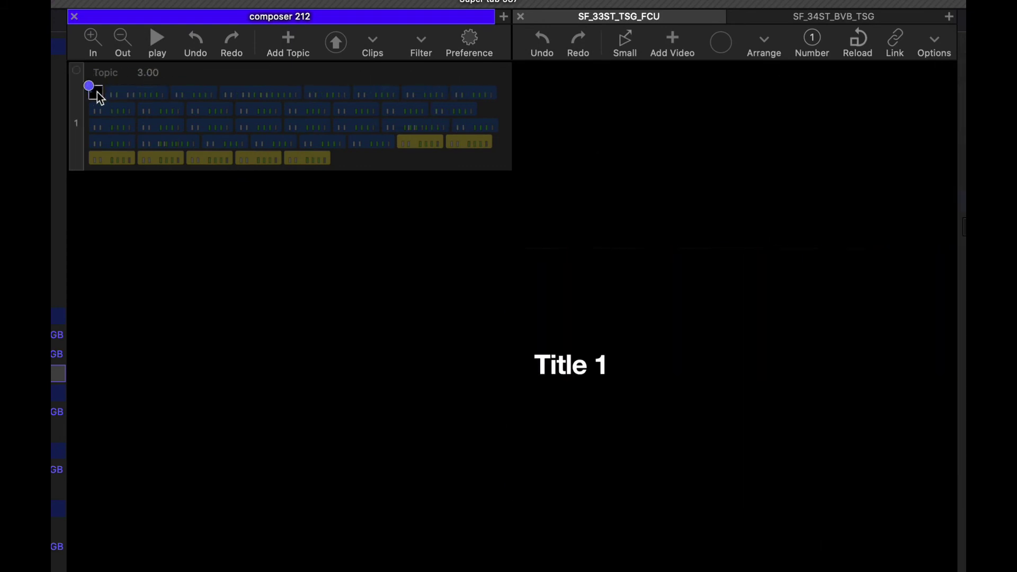
Widen the Composer Inspector and set the Title 1 clip's duration to 2 seconds
{"action": "left_click_drag", "start_coordinate": [956, 154], "coordinate": [706, 151]}
{"action": "scroll", "coordinate": [220, 129], "scroll_direction": "up", "scroll_amount": 10}
{"action": "scroll", "coordinate": [220, 129], "scroll_direction": "down", "scroll_amount": 5}
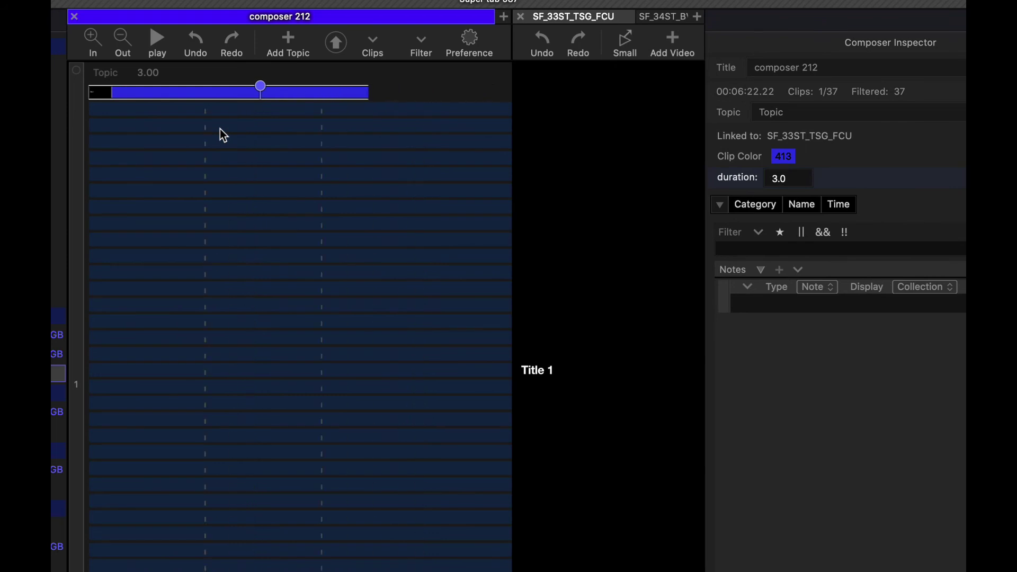
{"action": "scroll", "coordinate": [211, 91], "scroll_direction": "down", "scroll_amount": 1}
{"action": "left_click_drag", "start_coordinate": [197, 75], "coordinate": [184, 81]}
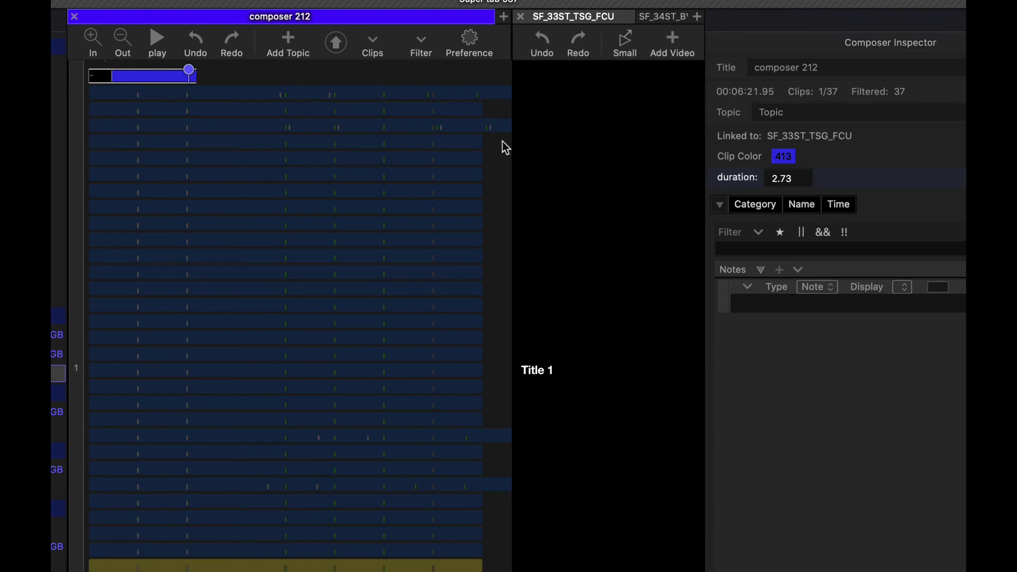
{"action": "double_click", "coordinate": [776, 180]}
{"action": "type", "text": "2"}
{"action": "left_click", "coordinate": [113, 177]}
Scrub the Title 1 clip and play it through into the following match clip, with the inspector hidden
{"action": "left_click", "coordinate": [109, 74]}
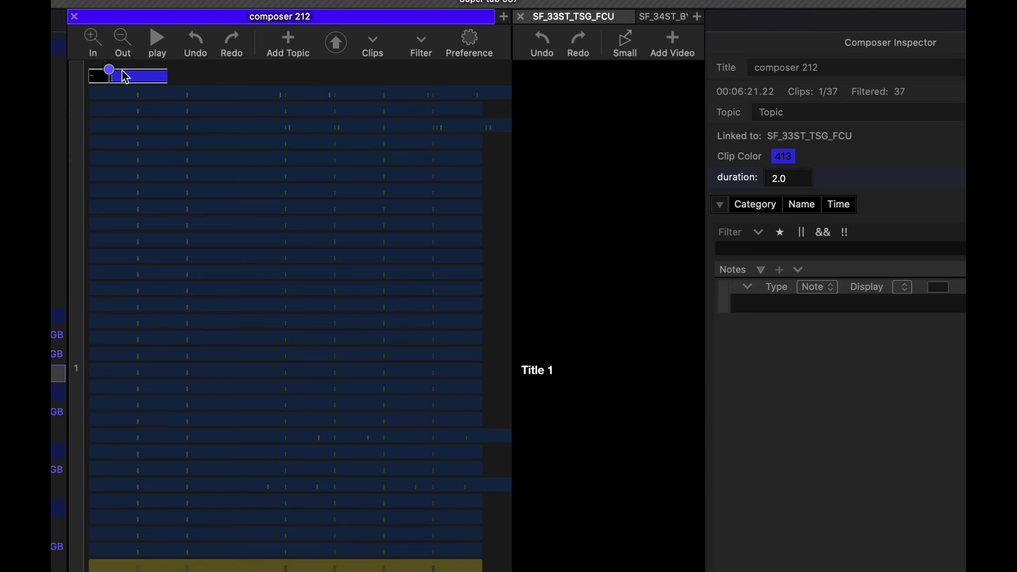
{"action": "left_click_drag", "start_coordinate": [122, 75], "coordinate": [149, 75]}
{"action": "key", "text": "space"}
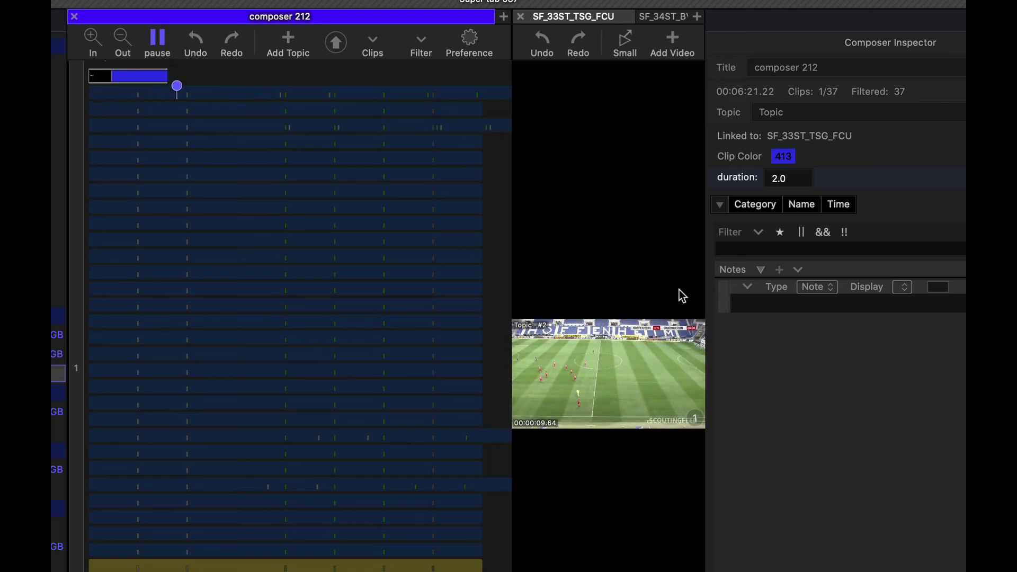
{"action": "key", "text": "super+i"}
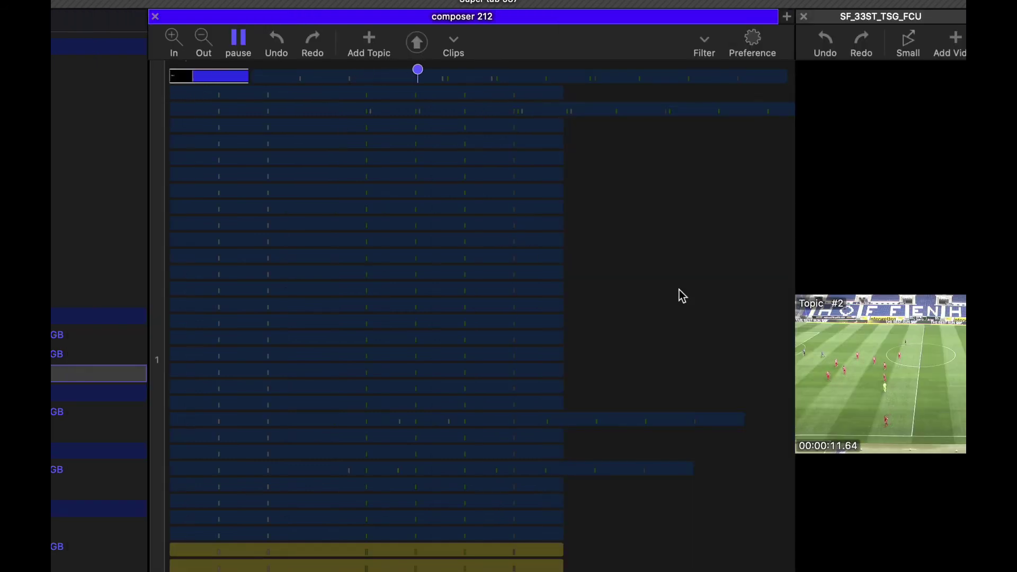
{"action": "key", "text": "space"}
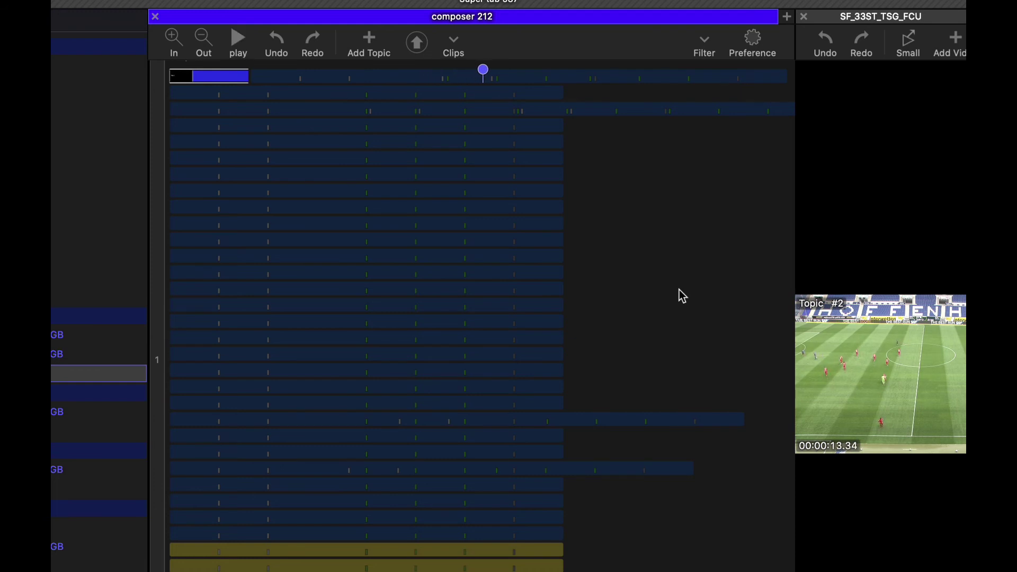
Examine the category labels of the match clip that follows the Title 1 clip in composer 212
{"action": "key", "text": "super+i"}
{"action": "key", "text": "super+i"}
{"action": "key", "text": "super+i"}
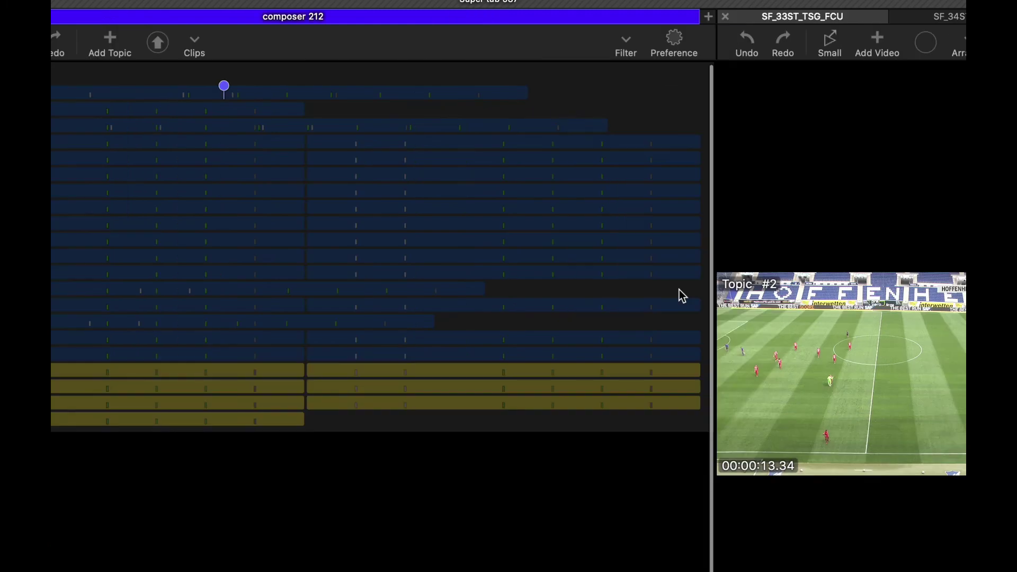
{"action": "key", "text": "super+i"}
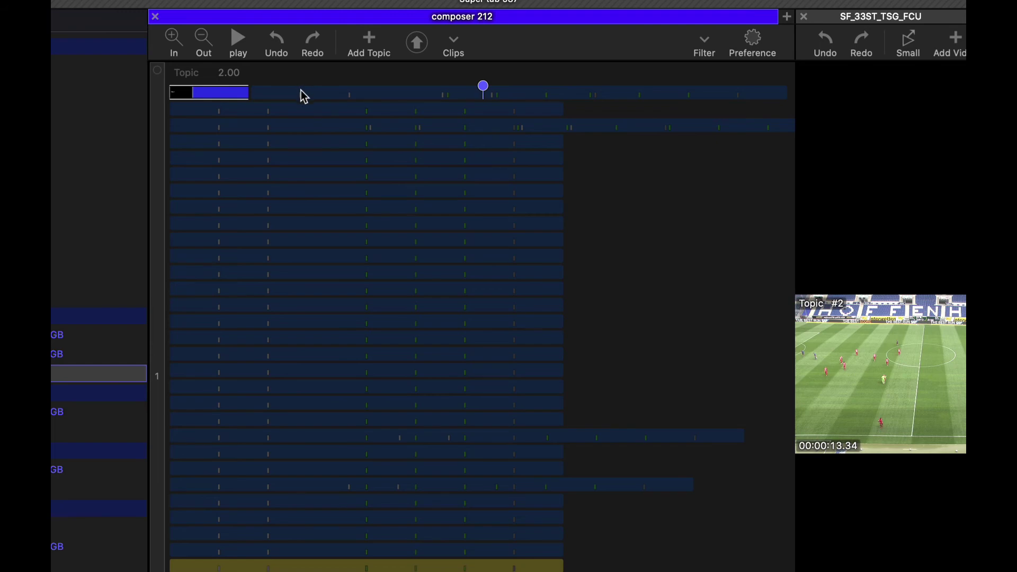
{"action": "left_click", "coordinate": [306, 126]}
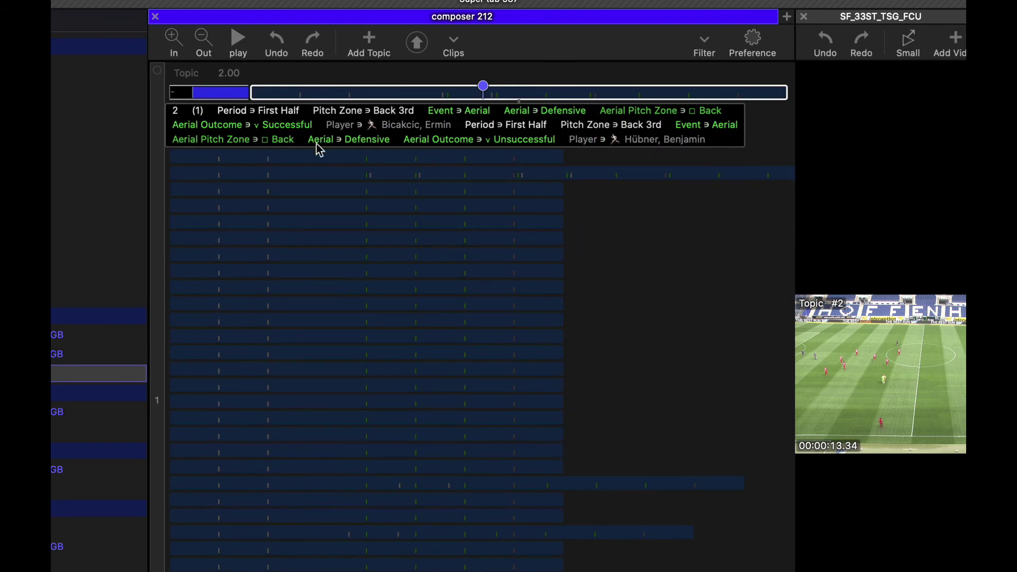
{"action": "scroll", "coordinate": [318, 99], "scroll_direction": "down", "scroll_amount": 3}
{"action": "left_click", "coordinate": [318, 98]}
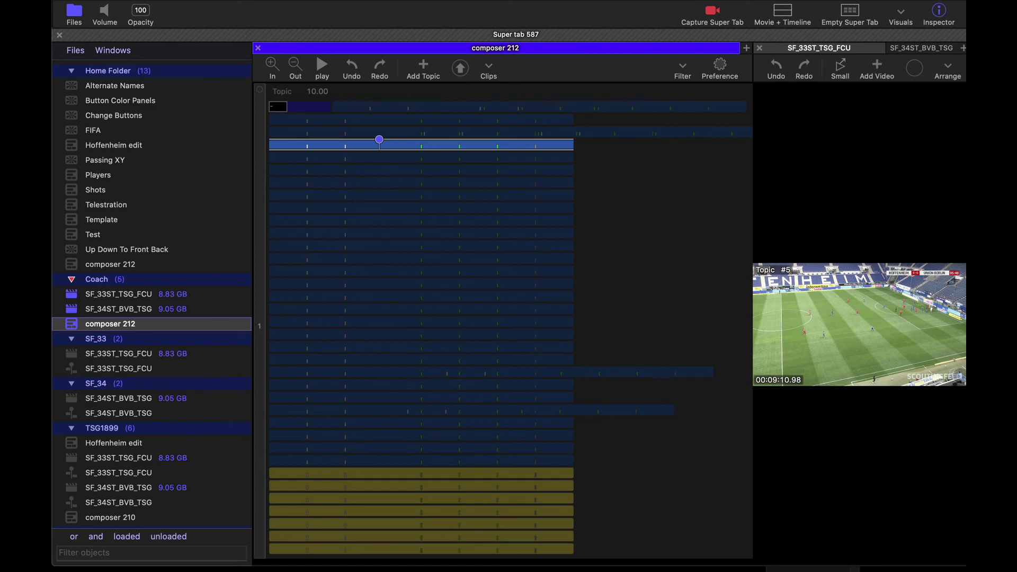
Close Super tab 587 and arrange a new super tab as two stacked panes
{"action": "left_click", "coordinate": [59, 35]}
{"action": "left_click", "coordinate": [547, 155]}
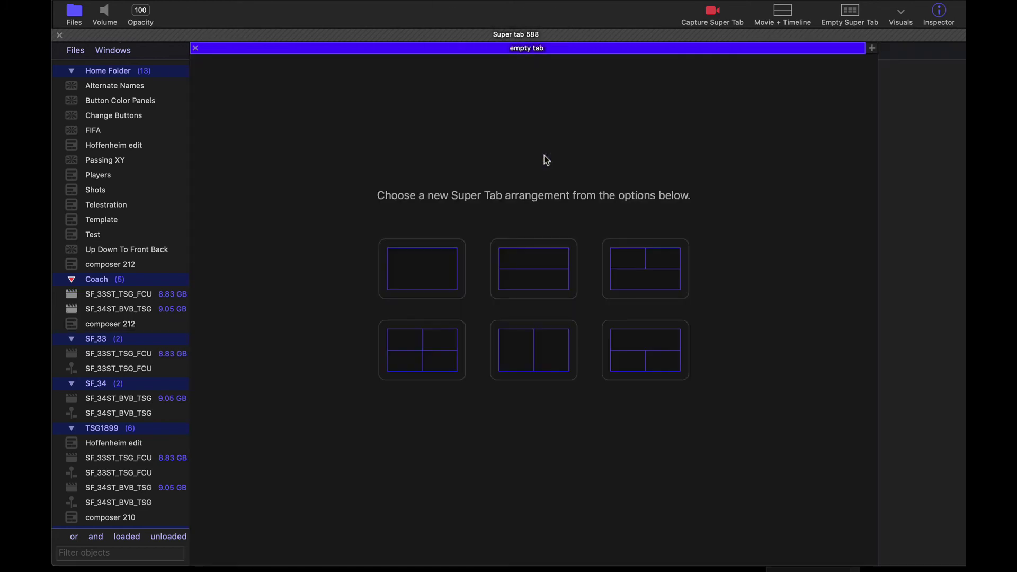
{"action": "left_click", "coordinate": [511, 284]}
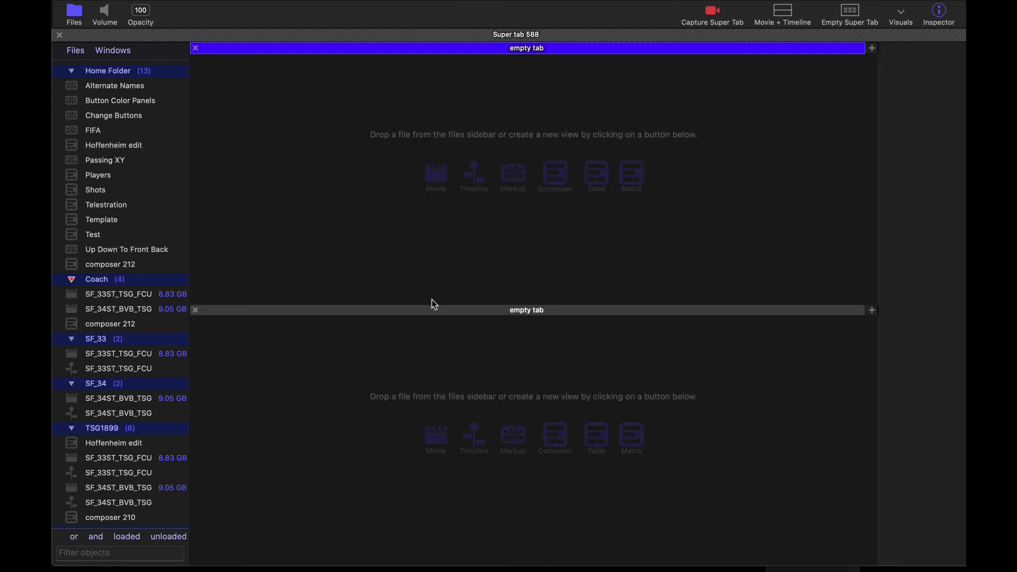
Load the SF_33 folder's SF_33ST_TSG_FCU movie and timeline into the two panes and select the TSG 1899 Hoffenheim Corners row
{"action": "scroll", "coordinate": [110, 311], "scroll_direction": "down", "scroll_amount": 5}
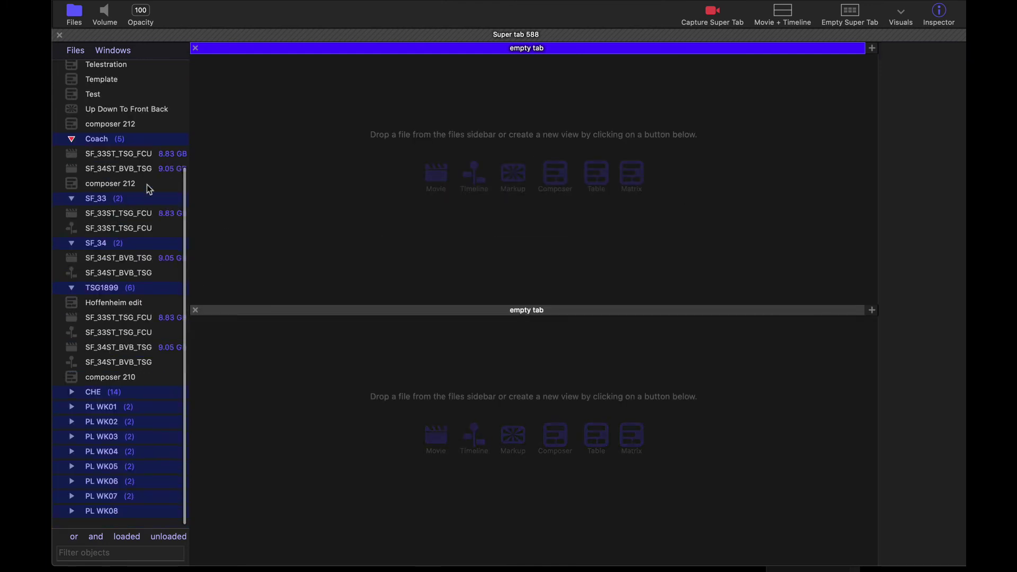
{"action": "left_click_drag", "start_coordinate": [117, 218], "coordinate": [207, 231]}
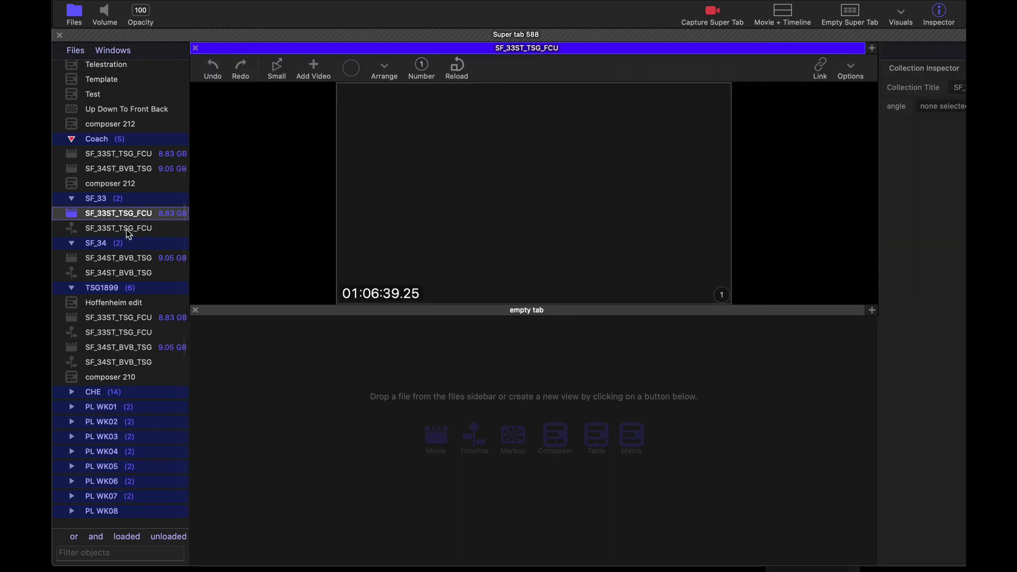
{"action": "left_click_drag", "start_coordinate": [128, 230], "coordinate": [389, 395]}
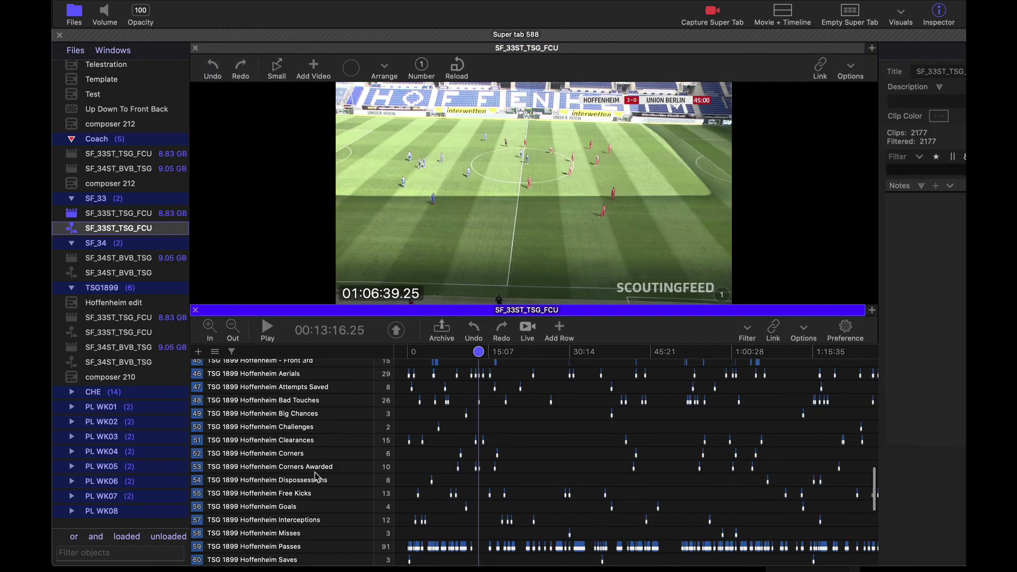
{"action": "scroll", "coordinate": [320, 450], "scroll_direction": "down", "scroll_amount": 1}
{"action": "left_click", "coordinate": [309, 456]}
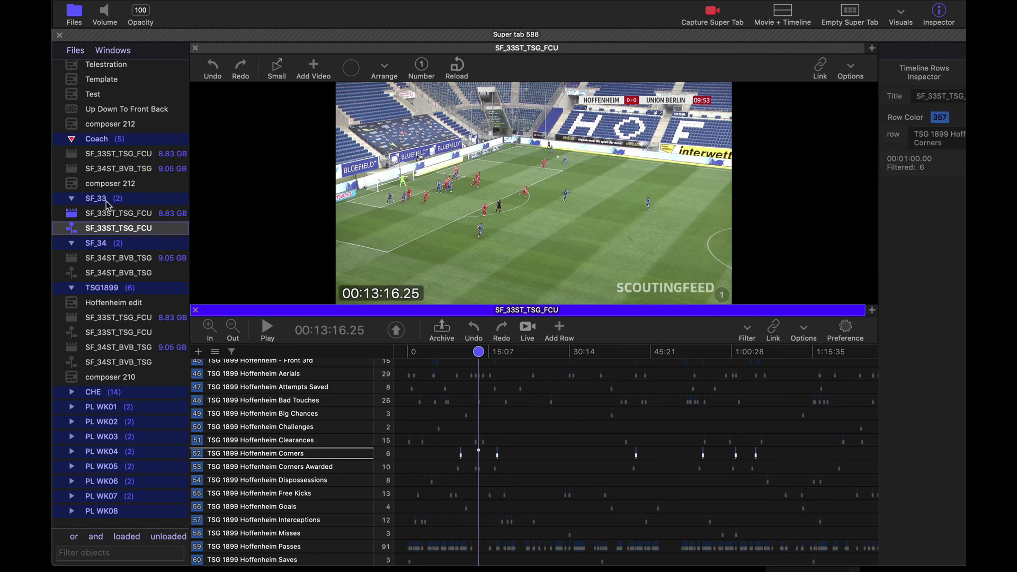
Make TSG1899 the active folder, add a second pane beside the movie and the timeline, and create an empty movie collection and timeline there
{"action": "left_click", "coordinate": [110, 290]}
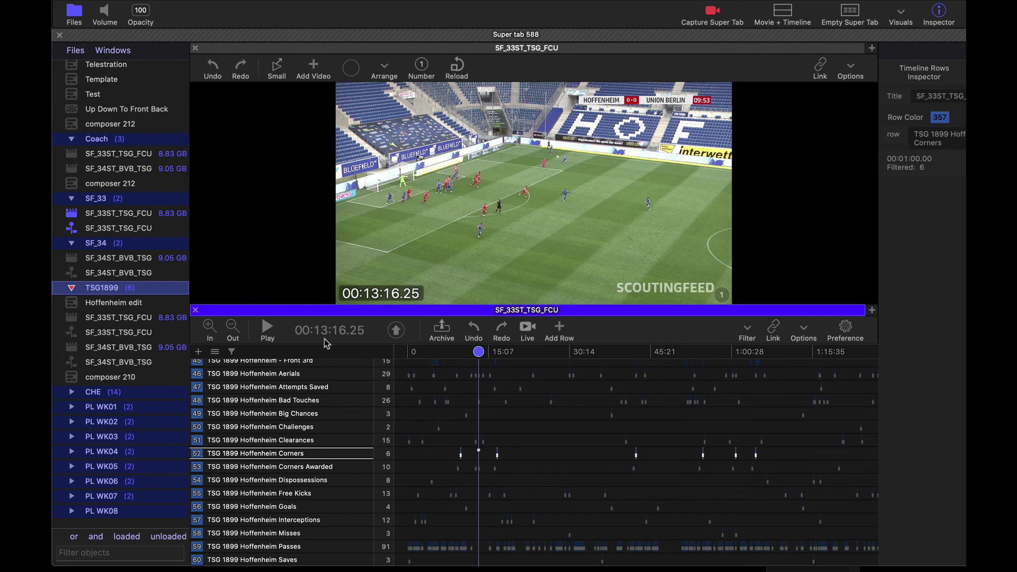
{"action": "left_click", "coordinate": [870, 49]}
{"action": "left_click", "coordinate": [838, 110]}
{"action": "left_click", "coordinate": [872, 310]}
{"action": "left_click", "coordinate": [835, 352]}
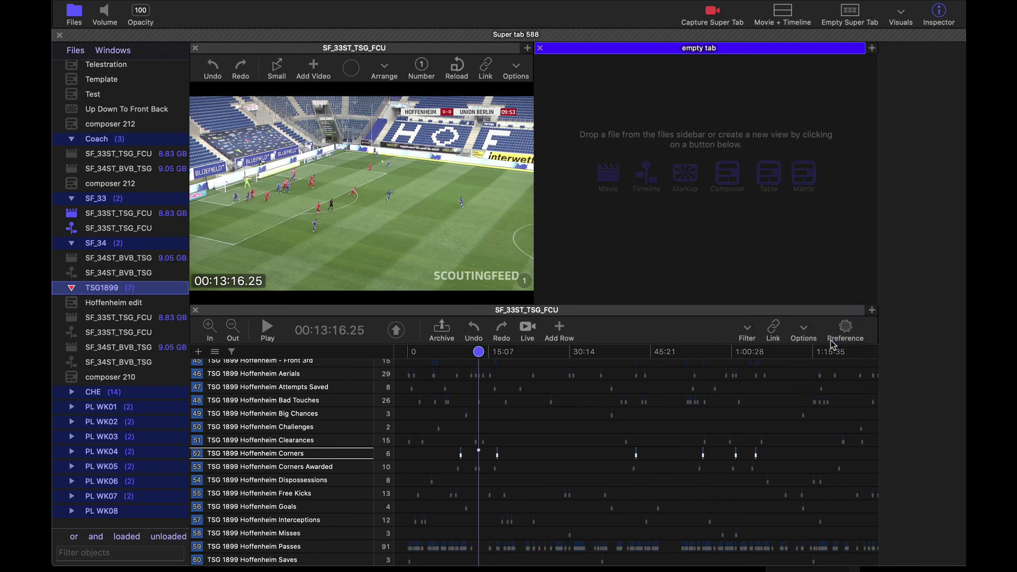
{"action": "left_click", "coordinate": [616, 181]}
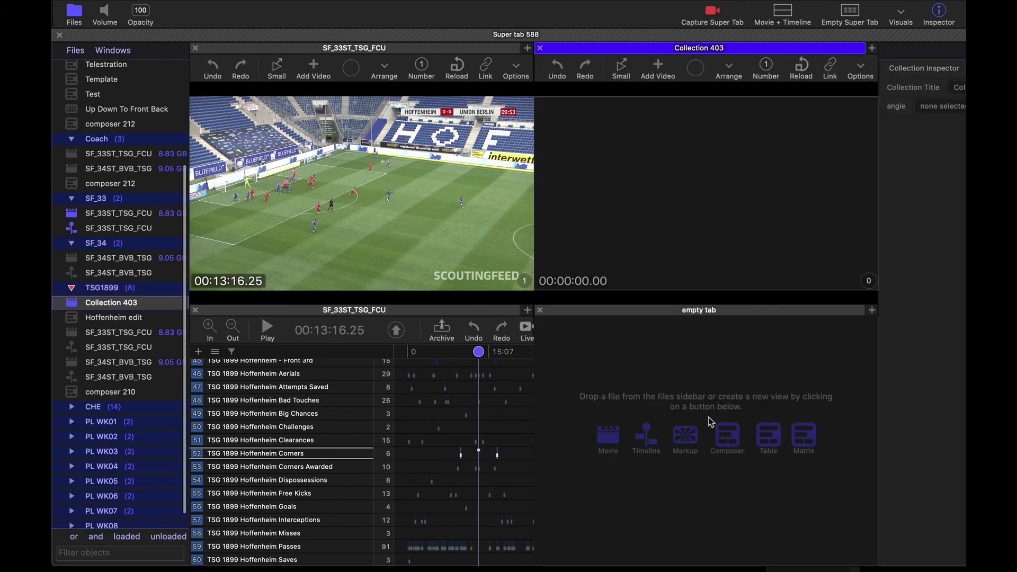
{"action": "left_click", "coordinate": [657, 440]}
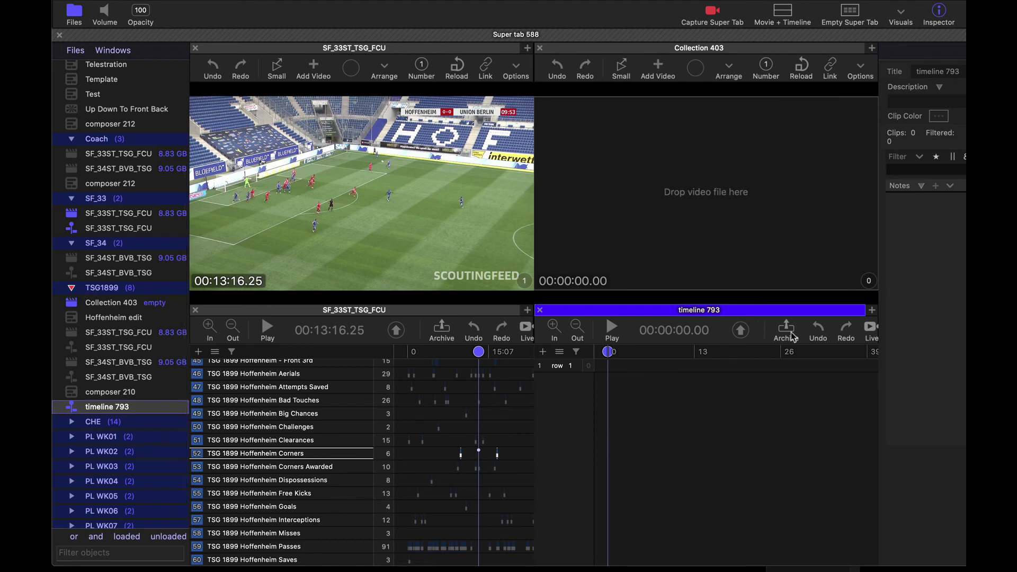
Link the new empty timeline to the new movie collection and rename the collection as TSG Archive
{"action": "scroll", "coordinate": [791, 333], "scroll_direction": "right", "scroll_amount": 5}
{"action": "left_click_drag", "start_coordinate": [786, 329], "coordinate": [731, 223]}
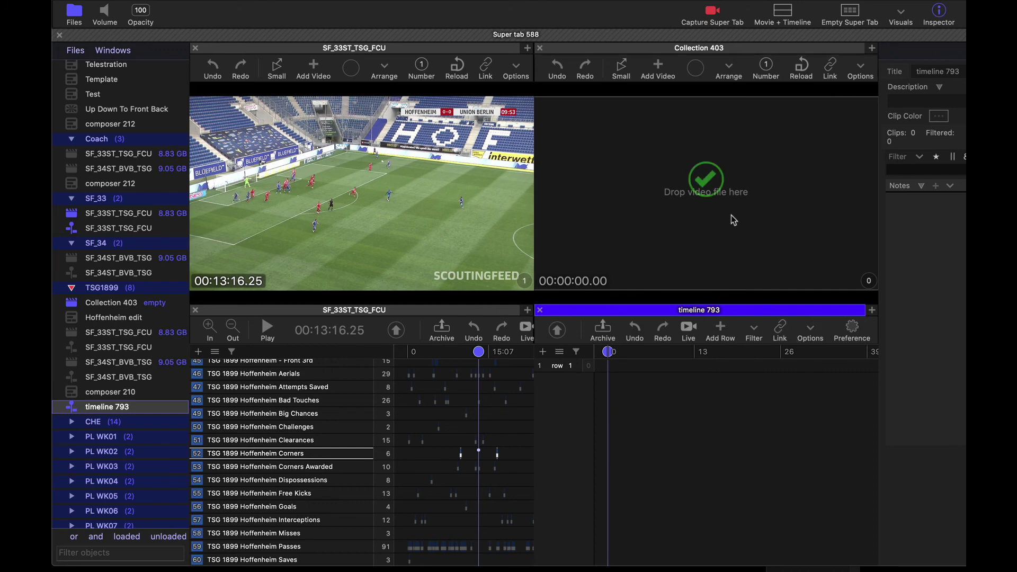
{"action": "left_click", "coordinate": [758, 51]}
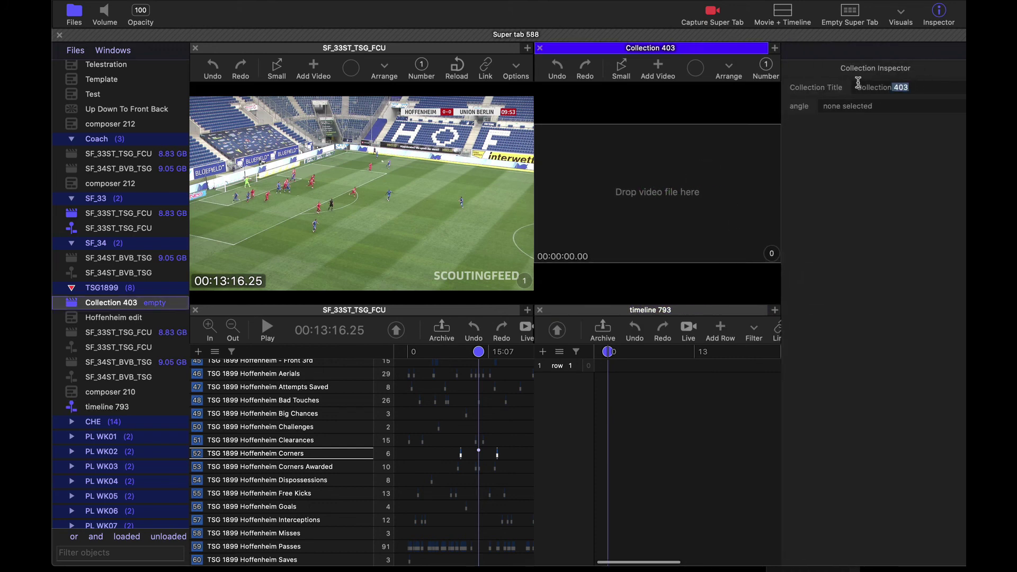
{"action": "left_click", "coordinate": [901, 87]}
{"action": "type", "text": "TS"}
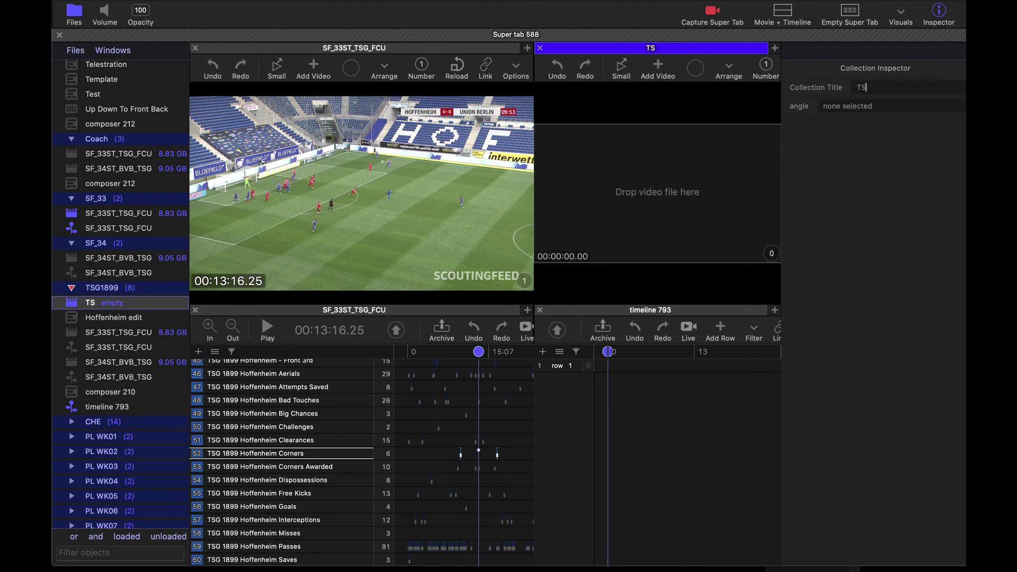
{"action": "type", "text": "G Archive"}
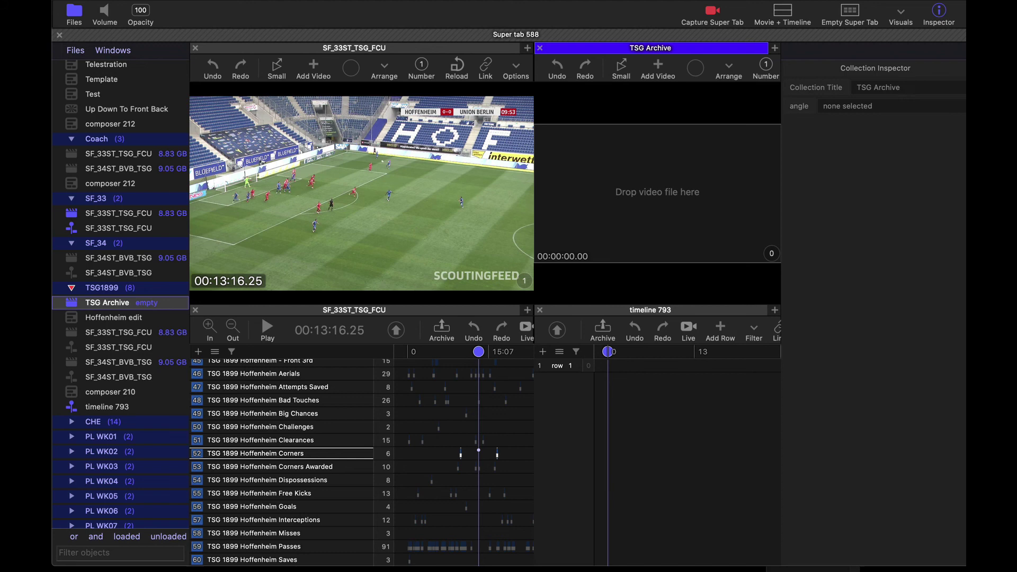
Link timeline 793 to the renamed TSG Archive collection again and move its playhead
{"action": "left_click", "coordinate": [665, 220]}
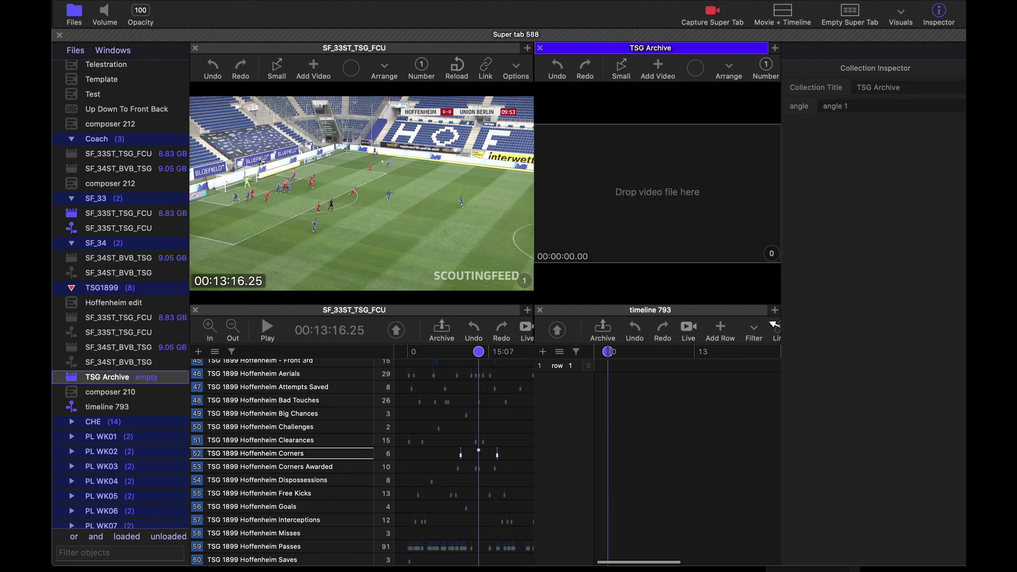
{"action": "left_click_drag", "start_coordinate": [775, 330], "coordinate": [704, 212]}
{"action": "left_click", "coordinate": [663, 353]}
{"action": "left_click_drag", "start_coordinate": [664, 356], "coordinate": [620, 353]}
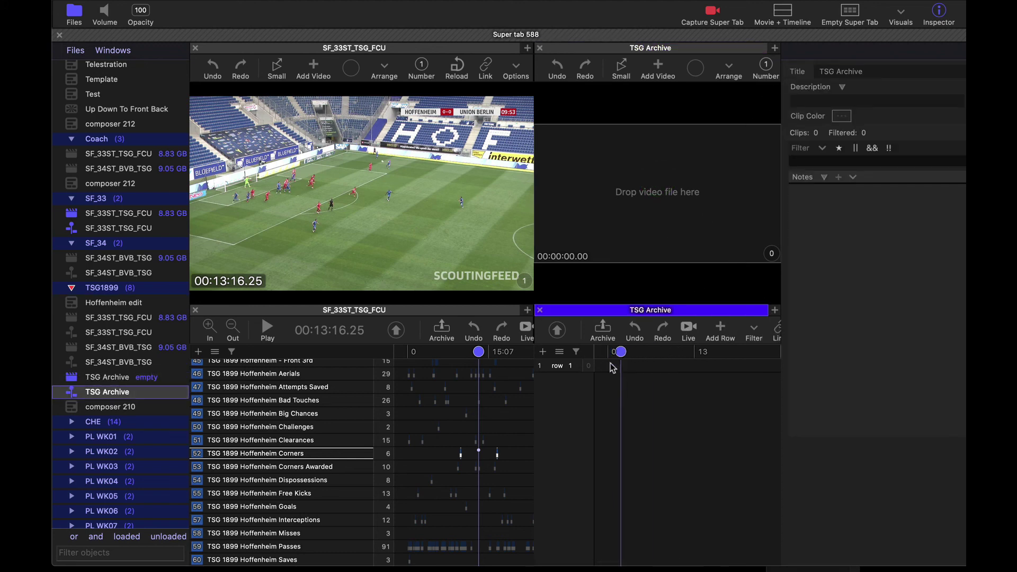
Archive the SF_33ST_TSG_FCU TSG 1899 Hoffenheim Corners clips to the TSG Archive timeline and view one of the archived clips
{"action": "double_click", "coordinate": [119, 393]}
{"action": "left_click", "coordinate": [322, 455]}
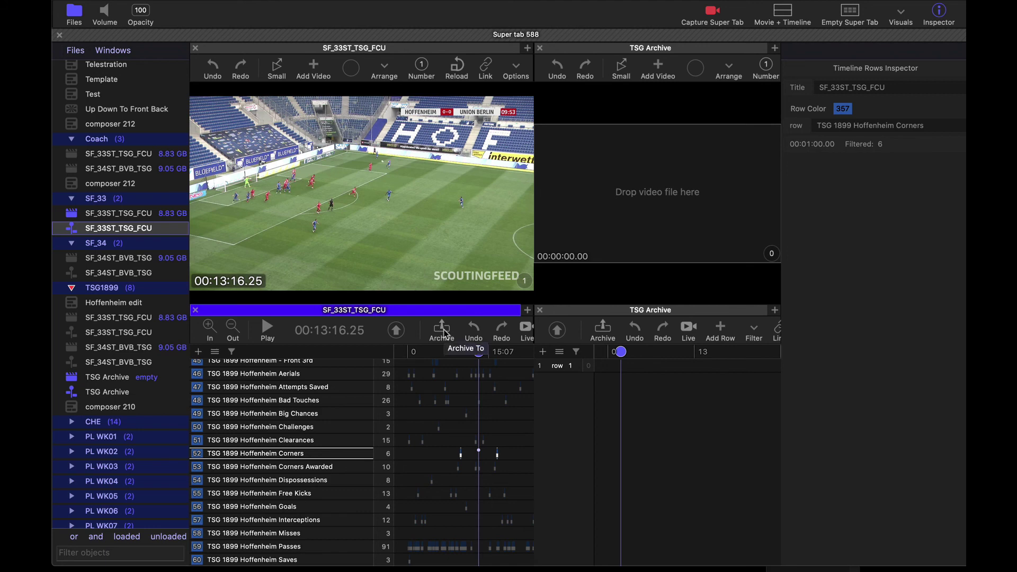
{"action": "left_click_drag", "start_coordinate": [444, 334], "coordinate": [99, 392]}
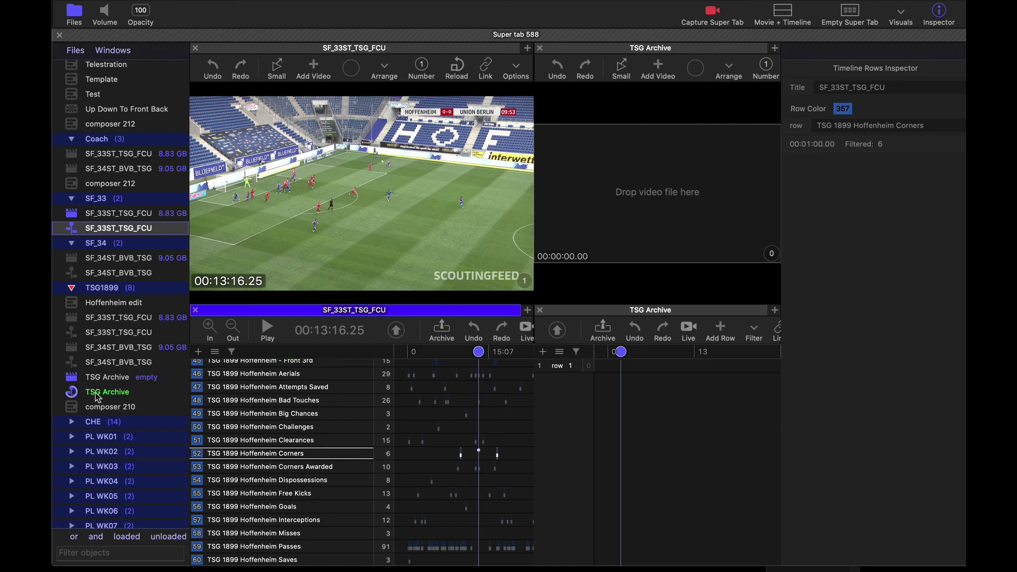
{"action": "left_click", "coordinate": [656, 424]}
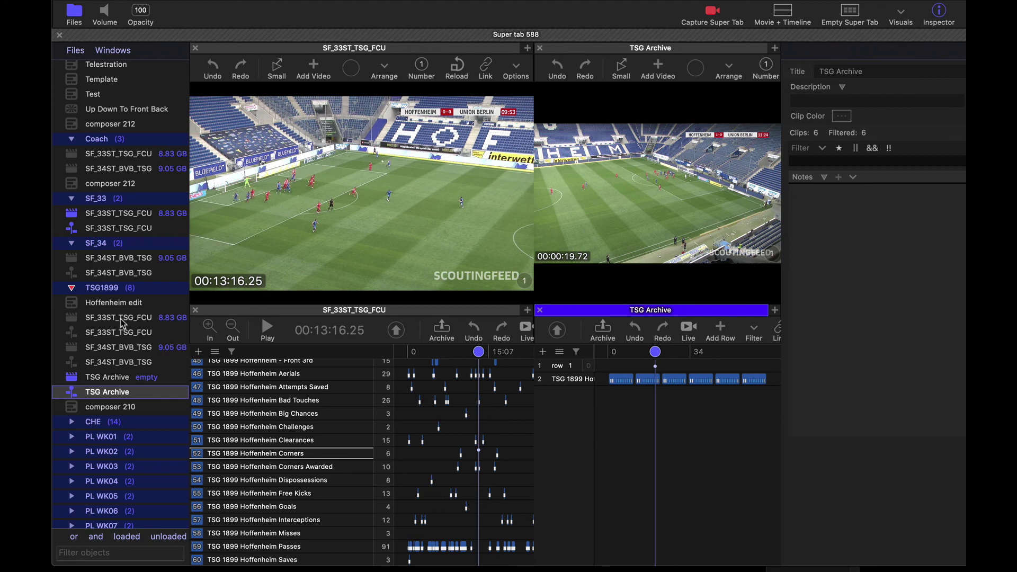
Load the SF_34 folder's SF_34ST_BVB_TSG movie and timeline, and widen the row name column of the TSG Archive timeline
{"action": "left_click", "coordinate": [116, 258]}
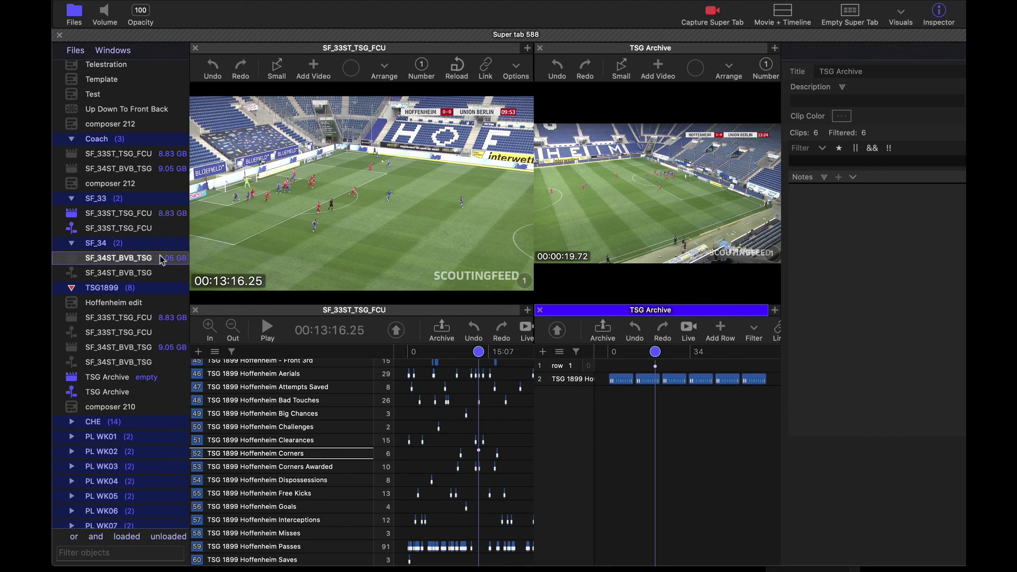
{"action": "left_click", "coordinate": [139, 272]}
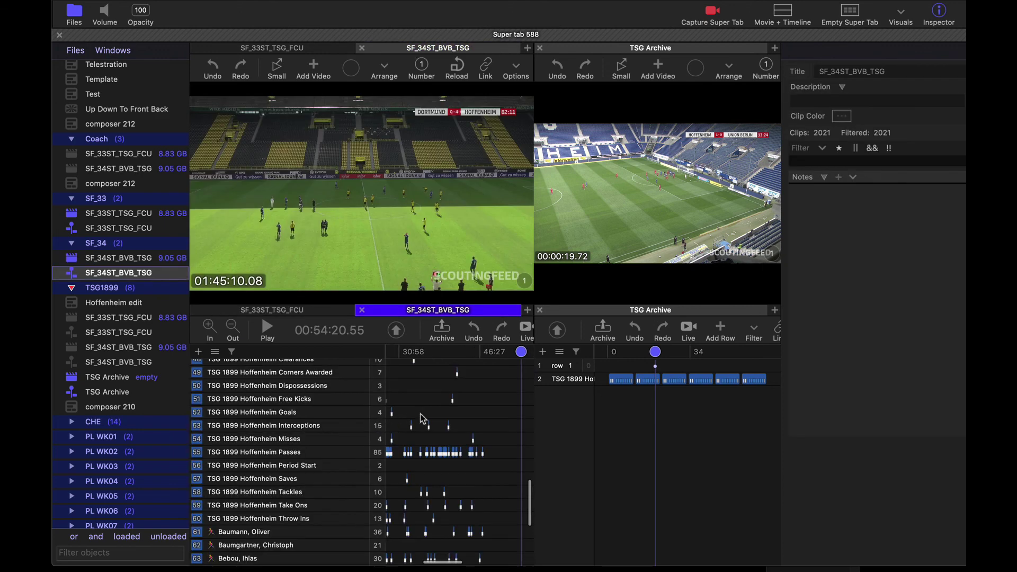
{"action": "scroll", "coordinate": [298, 424], "scroll_direction": "up", "scroll_amount": 2}
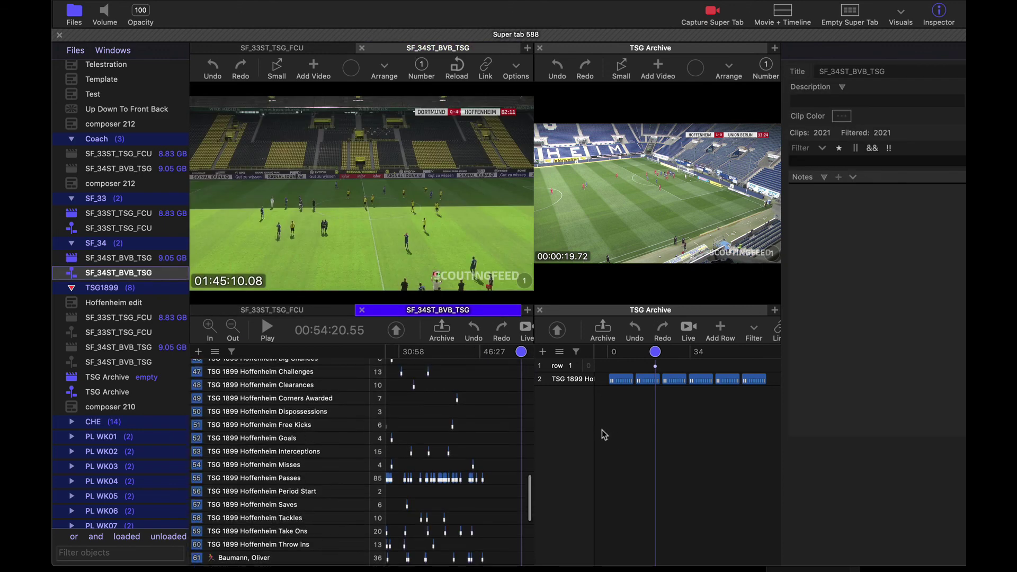
{"action": "left_click_drag", "start_coordinate": [594, 431], "coordinate": [668, 431]}
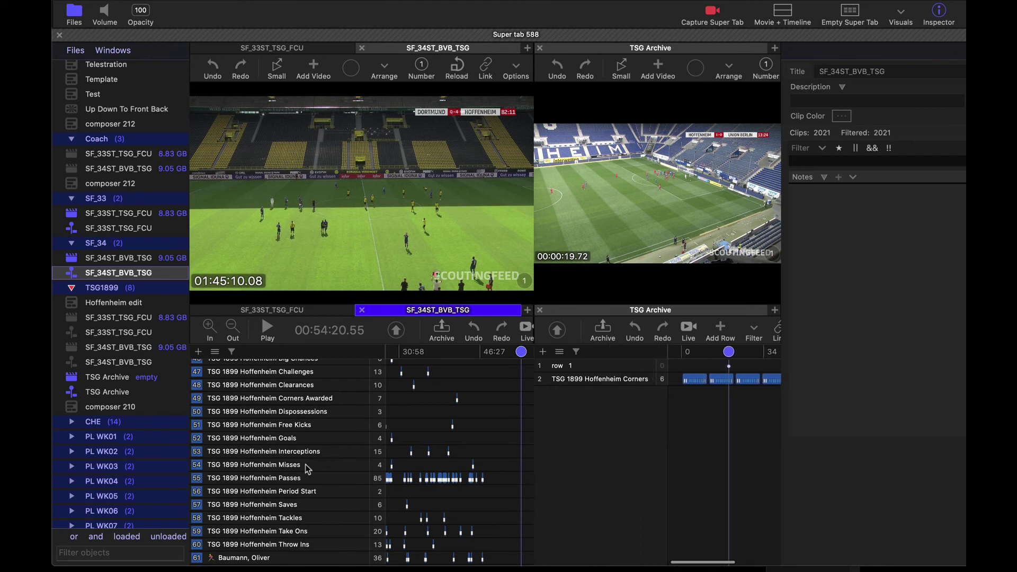
Archive the TSG 1899 Hoffenheim Corners Awarded row of SF_34ST_BVB_TSG to the TSG Archive timeline
{"action": "scroll", "coordinate": [296, 432], "scroll_direction": "up", "scroll_amount": 2}
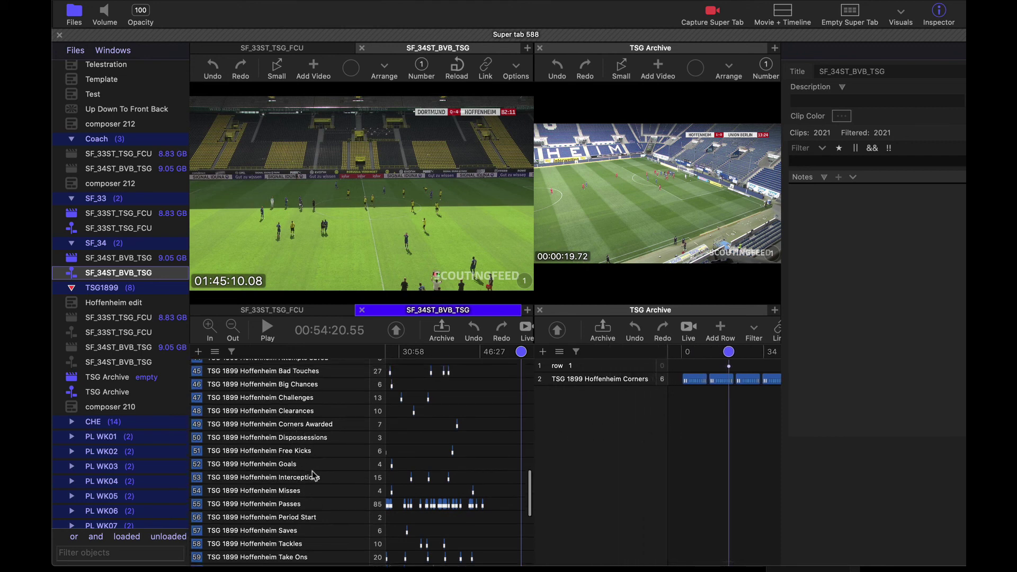
{"action": "scroll", "coordinate": [312, 469], "scroll_direction": "up", "scroll_amount": 3}
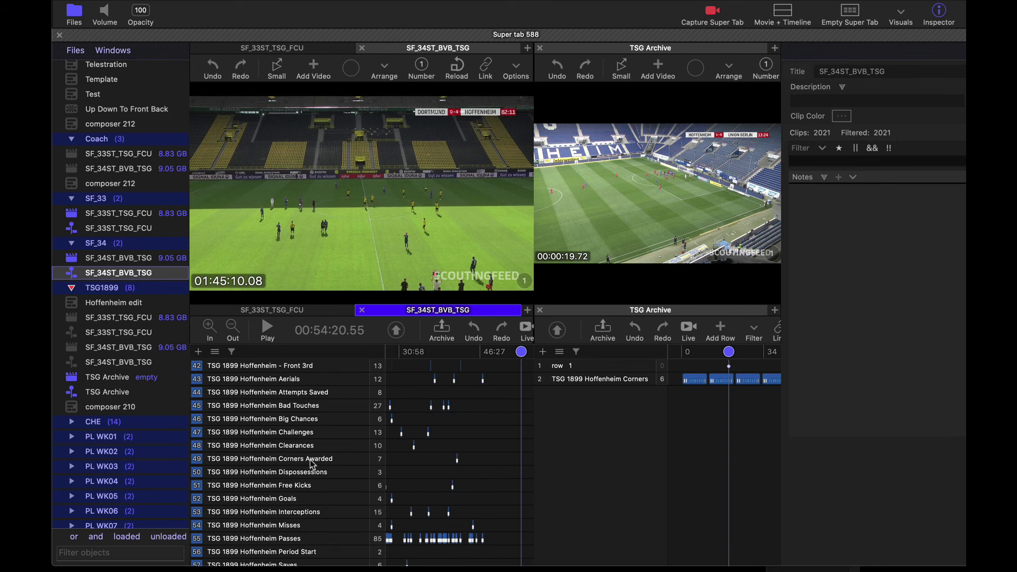
{"action": "left_click", "coordinate": [310, 460]}
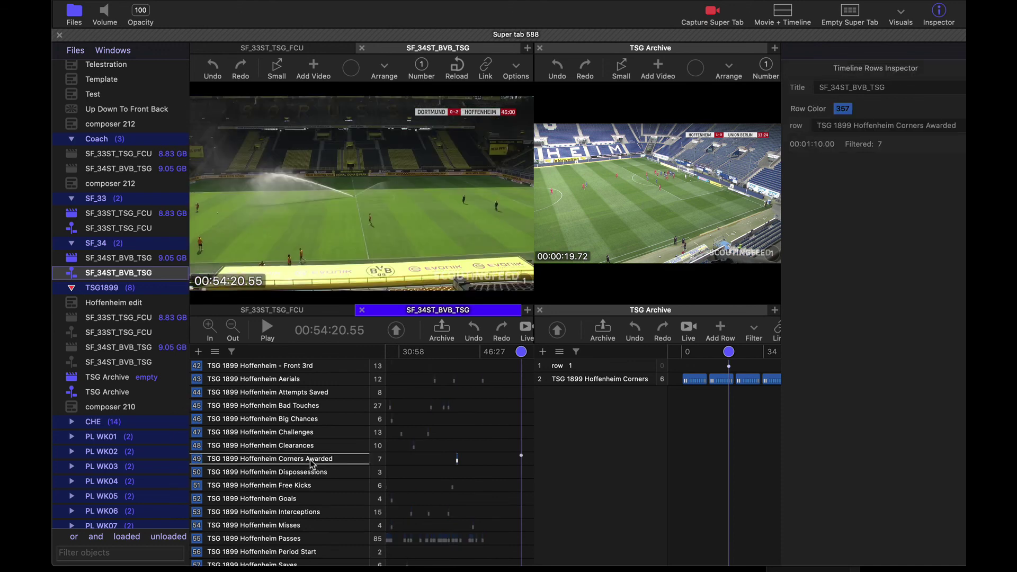
{"action": "scroll", "coordinate": [310, 460], "scroll_direction": "down", "scroll_amount": 2}
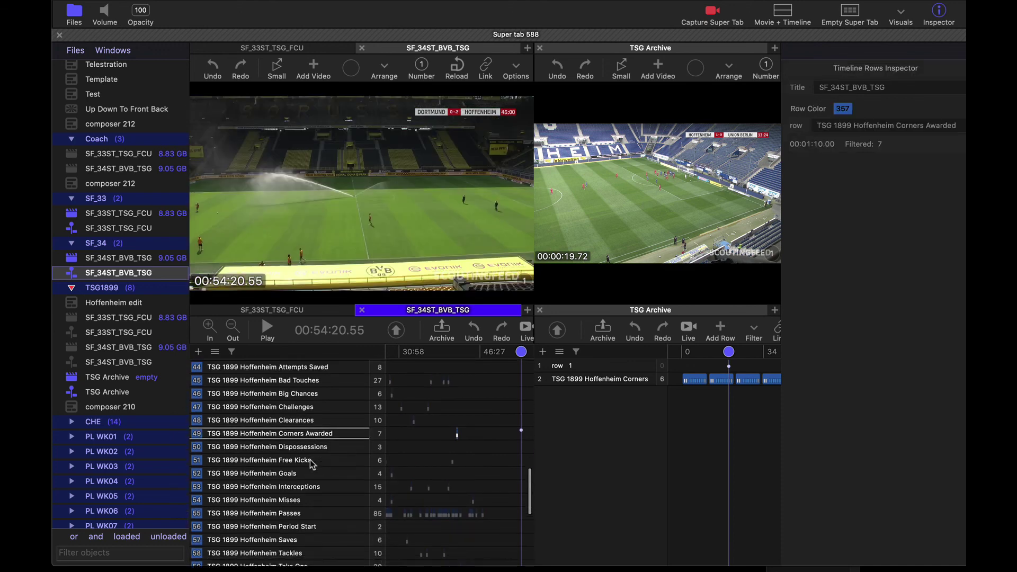
{"action": "scroll", "coordinate": [312, 463], "scroll_direction": "down", "scroll_amount": 10}
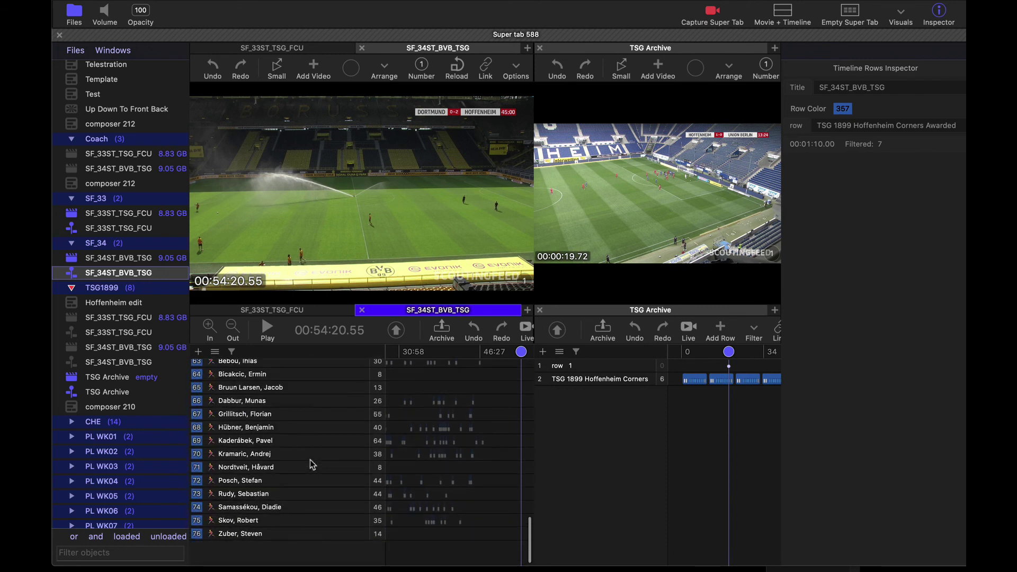
{"action": "scroll", "coordinate": [312, 464], "scroll_direction": "up", "scroll_amount": 15}
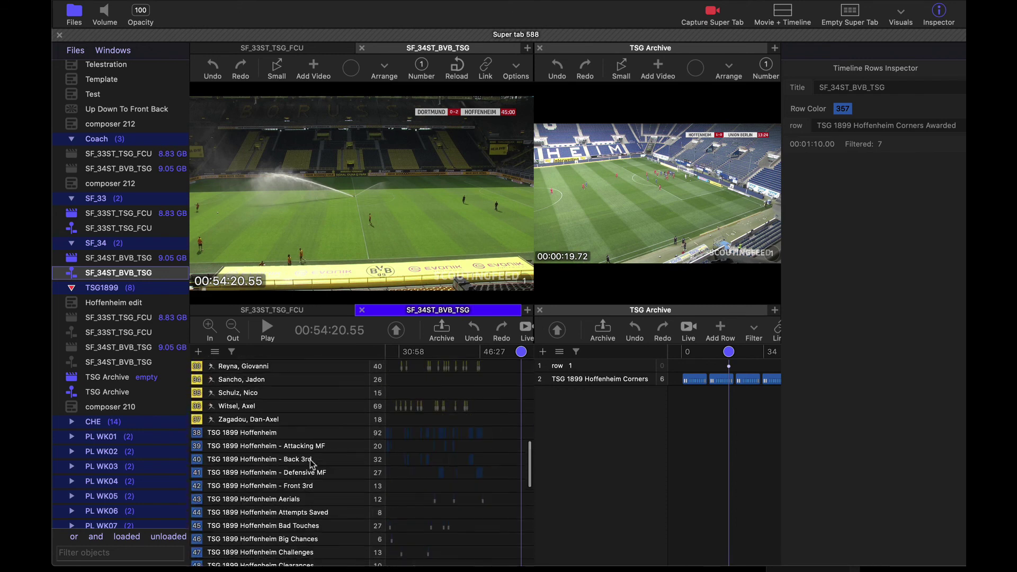
{"action": "scroll", "coordinate": [311, 463], "scroll_direction": "down", "scroll_amount": 5}
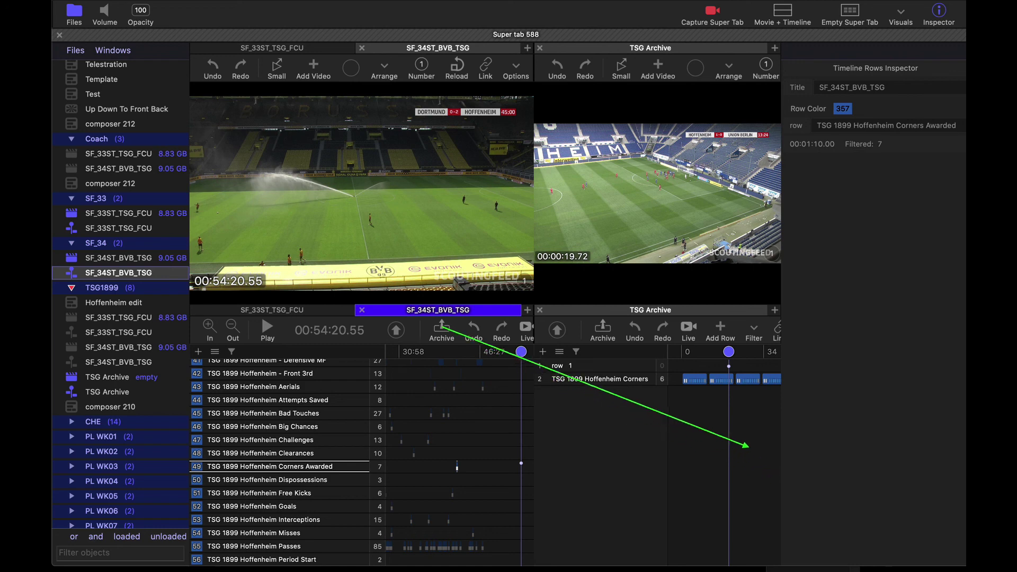
{"action": "left_click_drag", "start_coordinate": [747, 445], "coordinate": [737, 439]}
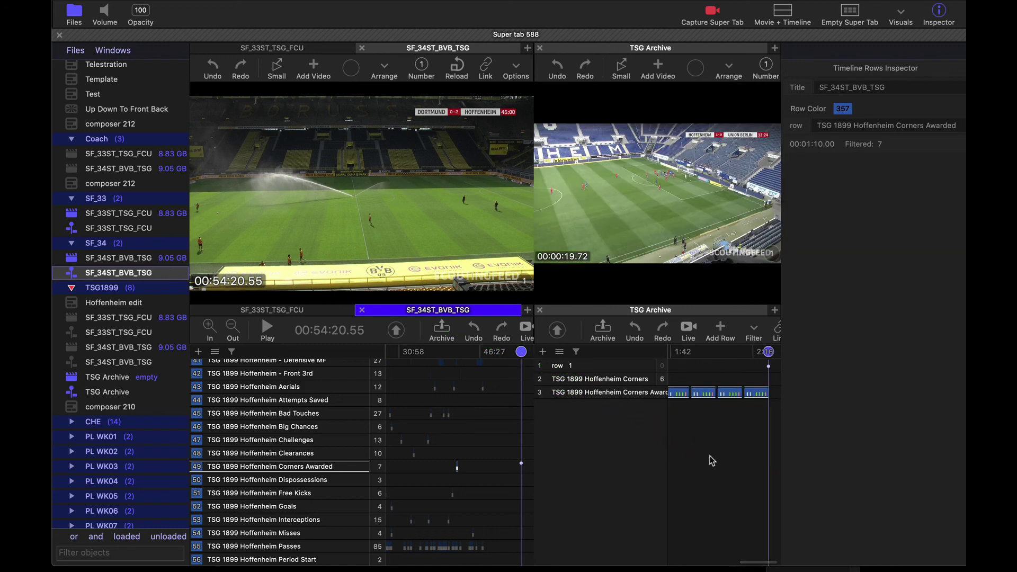
Hide the files sidebar, widen the TSG Archive row name column further and view an archived corner clip
{"action": "key", "text": "super+f"}
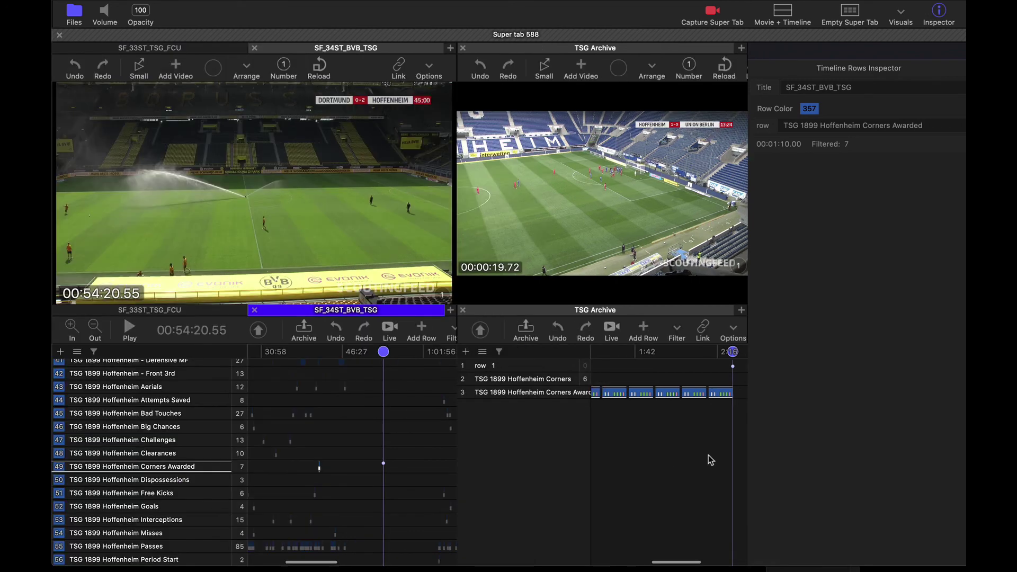
{"action": "scroll", "coordinate": [696, 459], "scroll_direction": "down", "scroll_amount": 5}
{"action": "scroll", "coordinate": [694, 454], "scroll_direction": "up", "scroll_amount": 5}
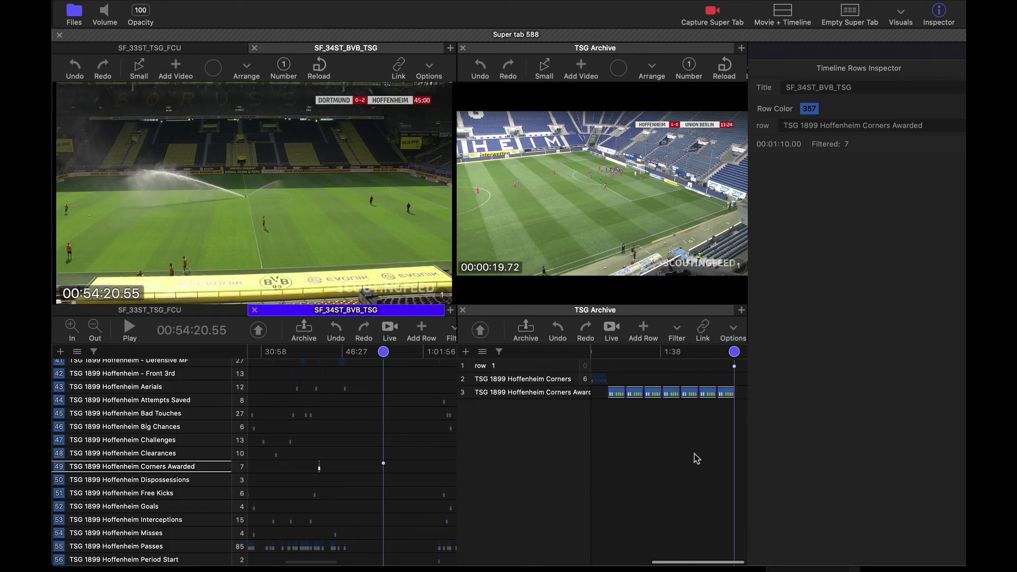
{"action": "scroll", "coordinate": [693, 454], "scroll_direction": "down", "scroll_amount": 5}
{"action": "left_click_drag", "start_coordinate": [694, 454], "coordinate": [614, 460]}
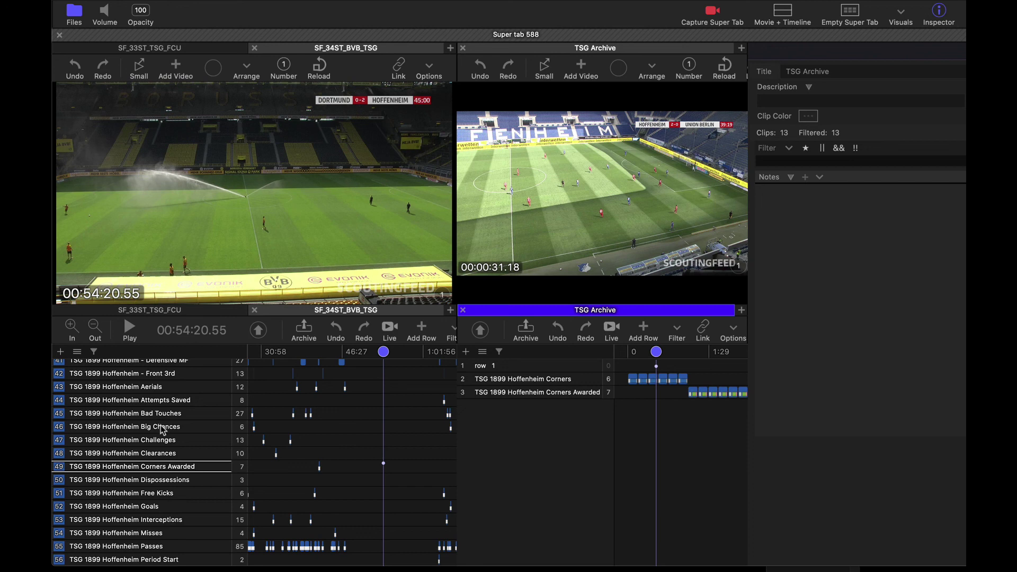
Archive the TSG 1899 Hoffenheim Challenges row of SF_34ST_BVB_TSG to the TSG Archive timeline and view one of the archived clips
{"action": "left_click", "coordinate": [158, 441]}
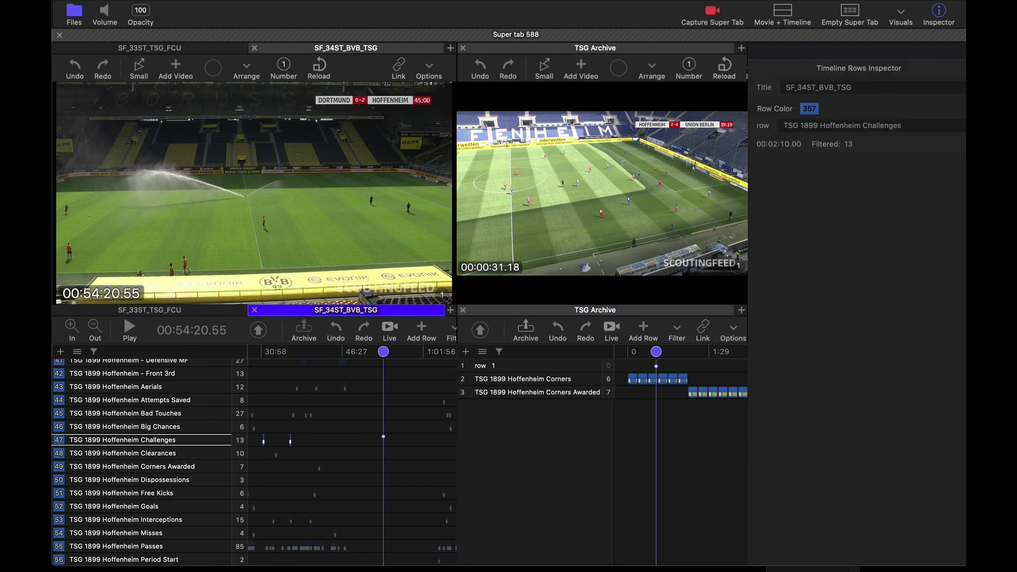
{"action": "left_click_drag", "start_coordinate": [304, 327], "coordinate": [644, 453]}
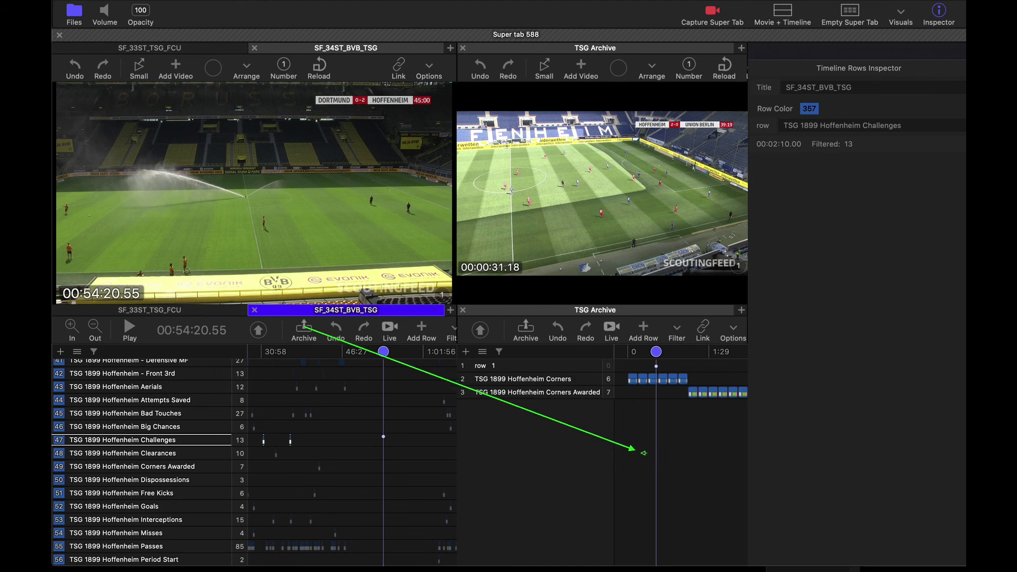
{"action": "left_click_drag", "start_coordinate": [643, 453], "coordinate": [635, 450]}
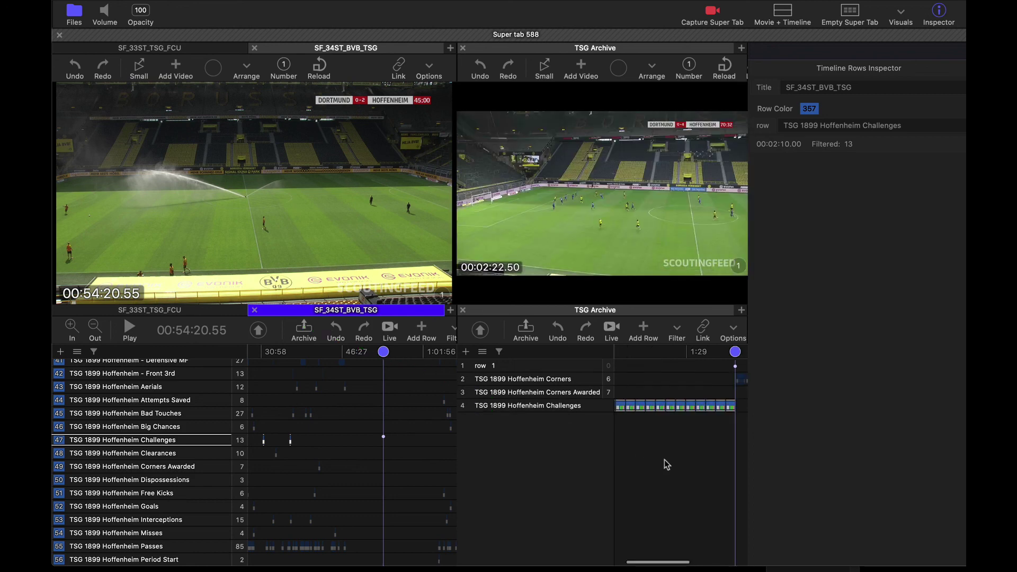
{"action": "scroll", "coordinate": [664, 460], "scroll_direction": "up", "scroll_amount": 5}
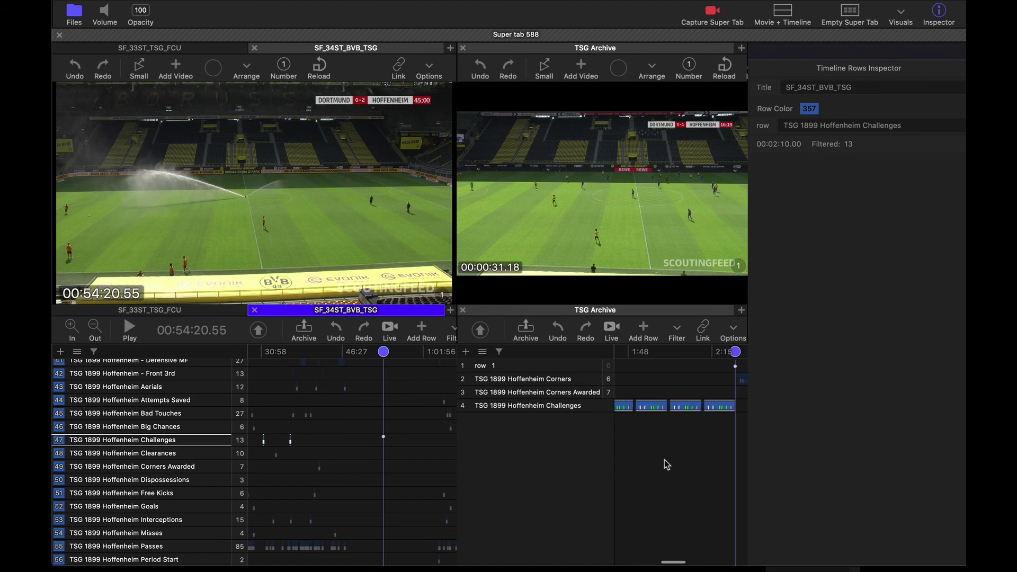
{"action": "scroll", "coordinate": [664, 459], "scroll_direction": "down", "scroll_amount": 5}
{"action": "left_click", "coordinate": [666, 461]}
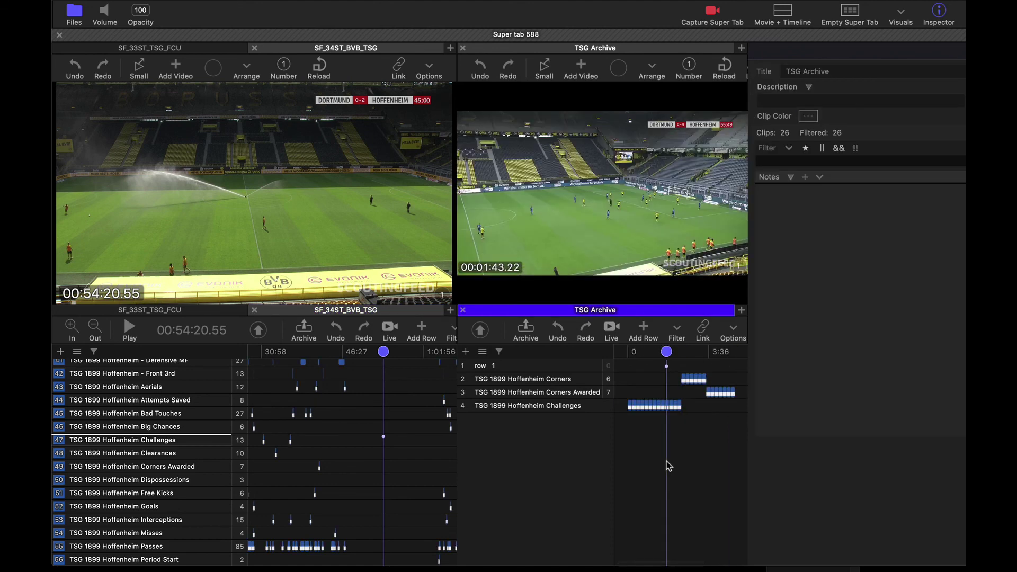